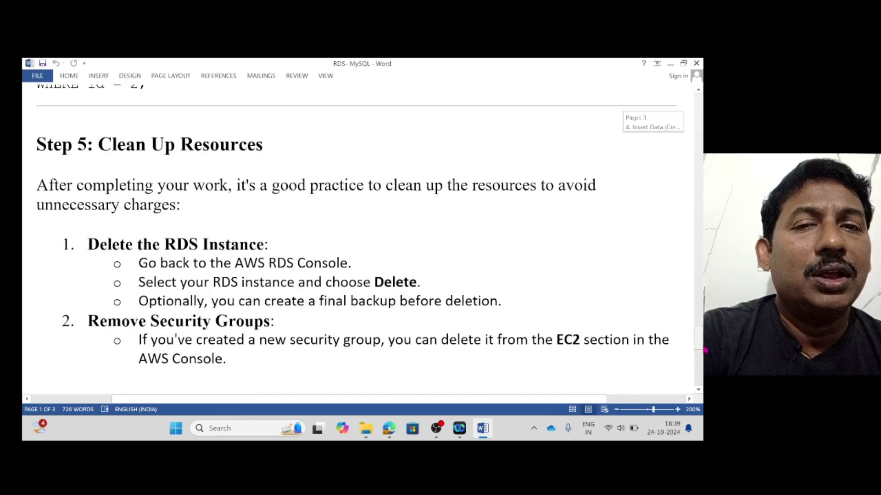
Review the Step 1 instructions for creating a MySQL instance on AWS RDS in the RDS- MySQL document
left_click_drag(704, 351, 702, 148)
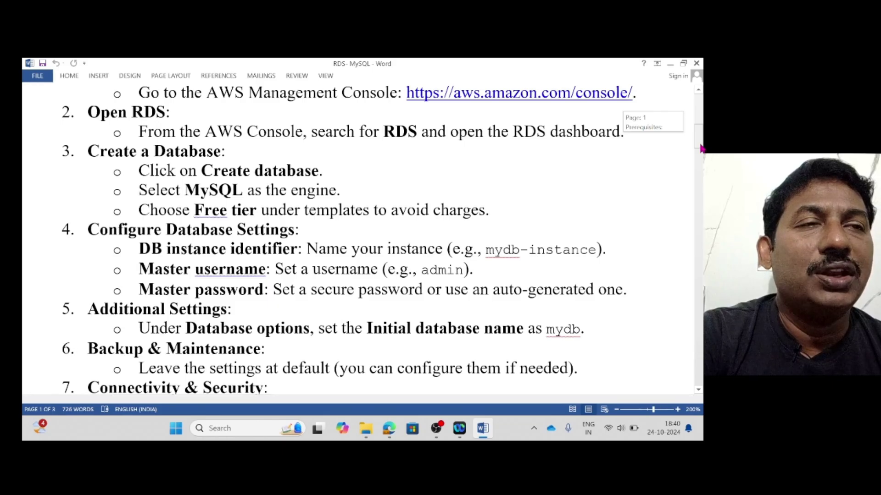
left_click_drag(702, 148, 701, 152)
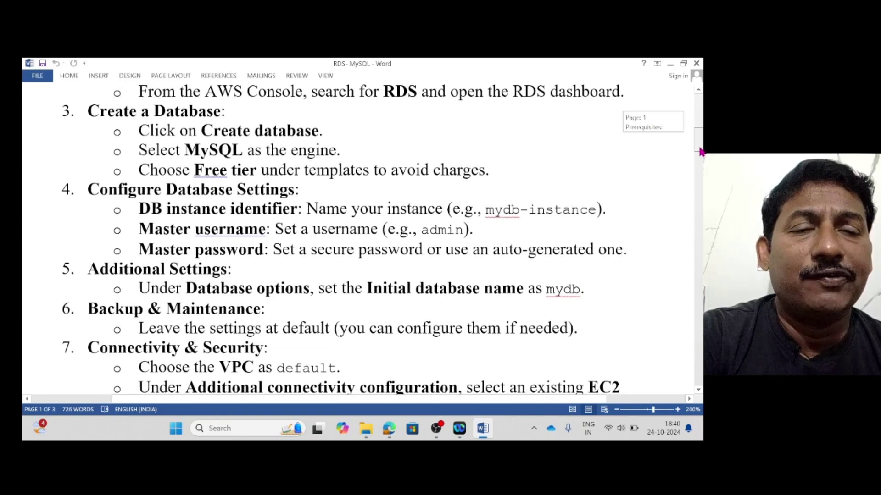
left_click_drag(701, 152, 699, 153)
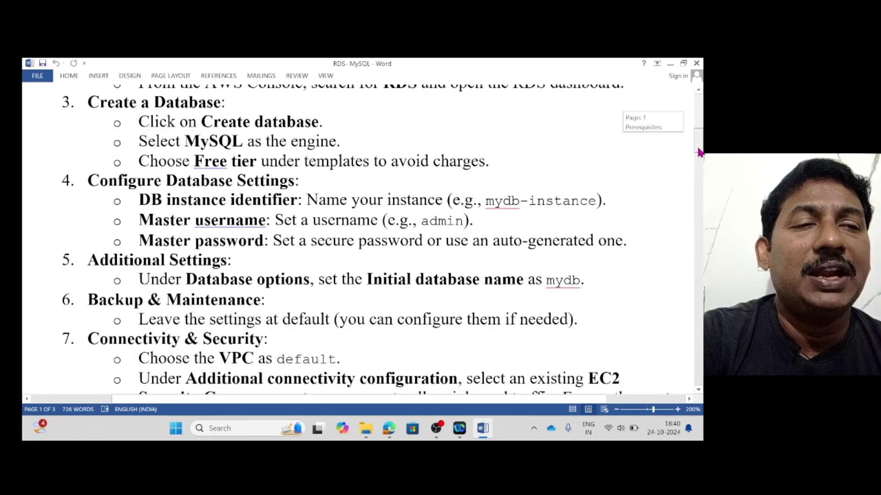
left_click_drag(699, 153, 698, 155)
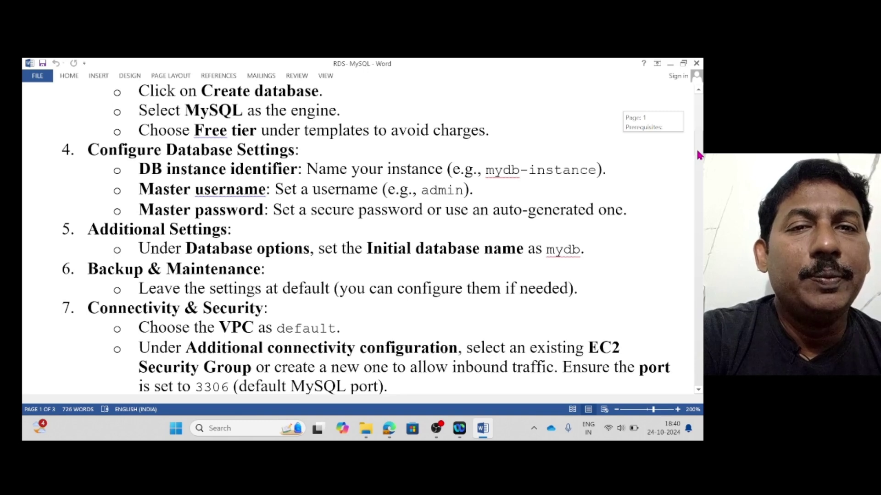
left_click_drag(696, 151, 696, 154)
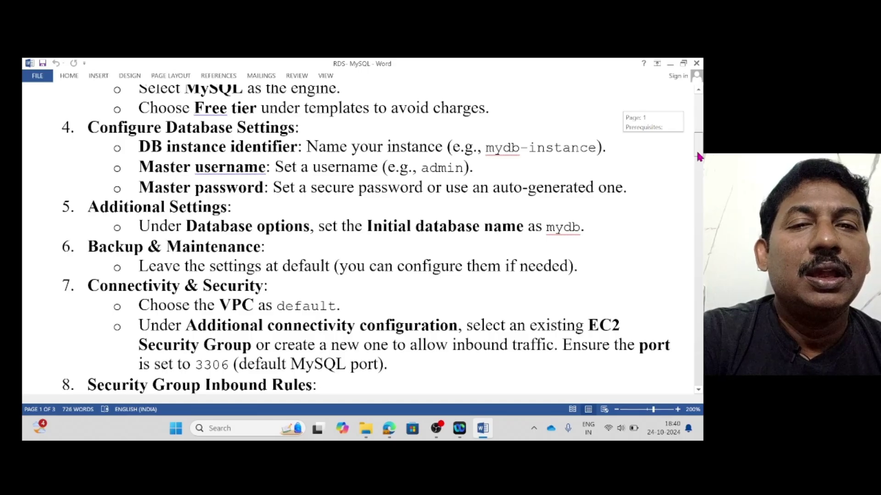
left_click_drag(698, 157, 698, 170)
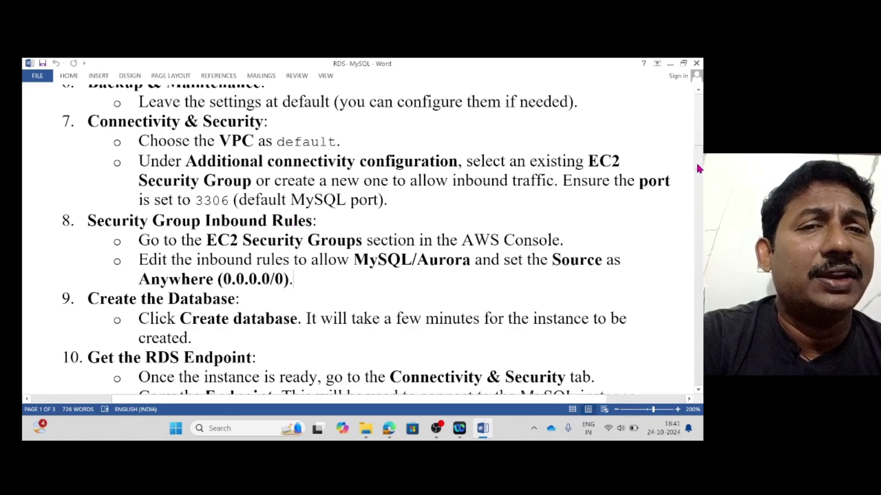
left_click_drag(696, 164, 702, 178)
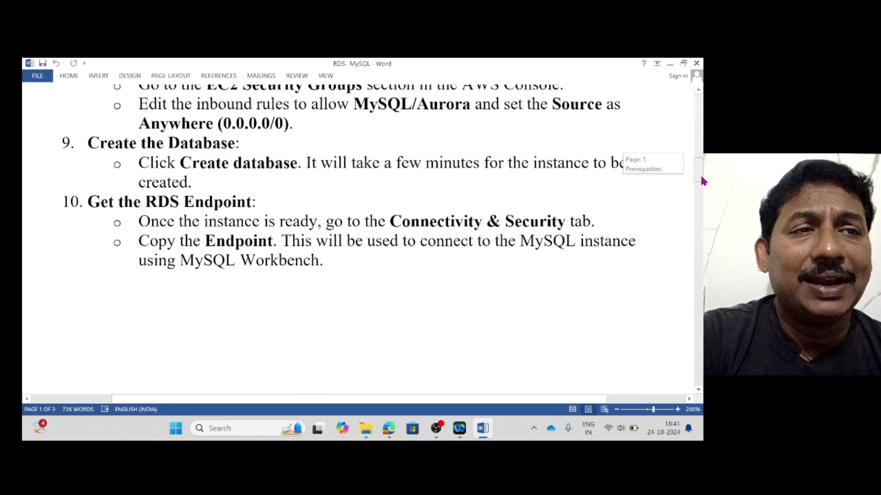
left_click_drag(703, 182, 705, 139)
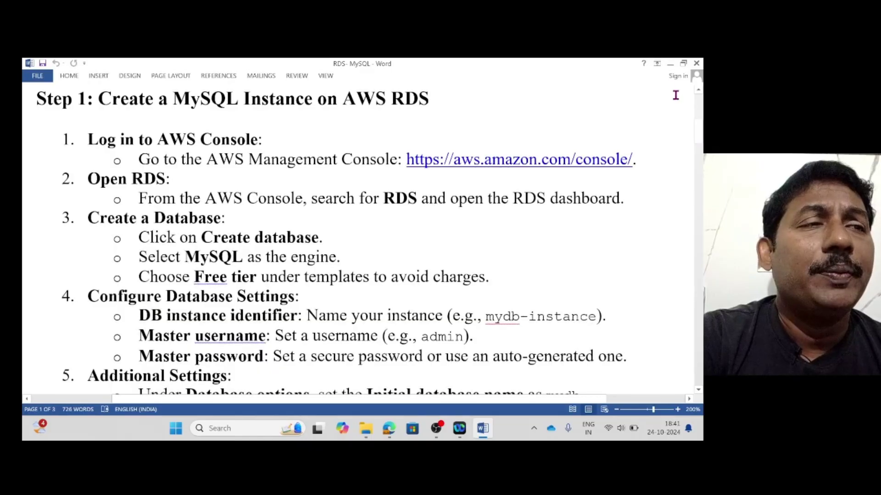
Switch to Microsoft Edge, launch AWS from the Vocareum Learner Lab and log out of the previous AWS account
left_click(670, 65)
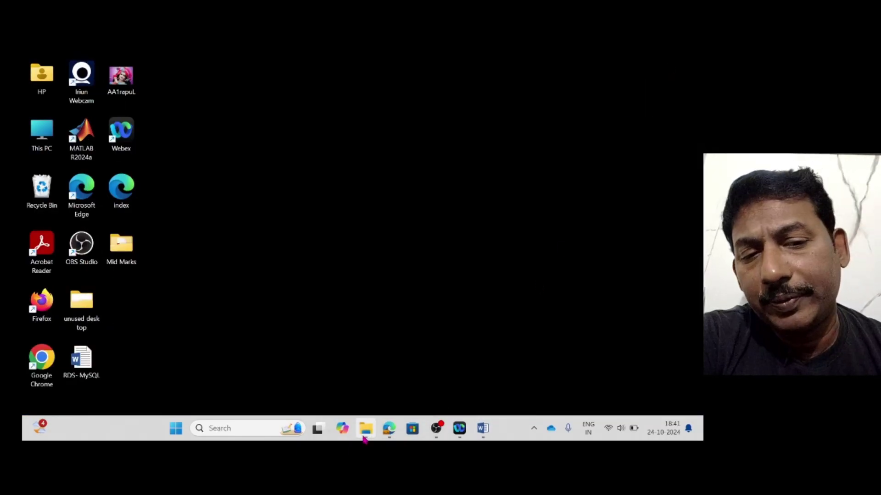
left_click(389, 431)
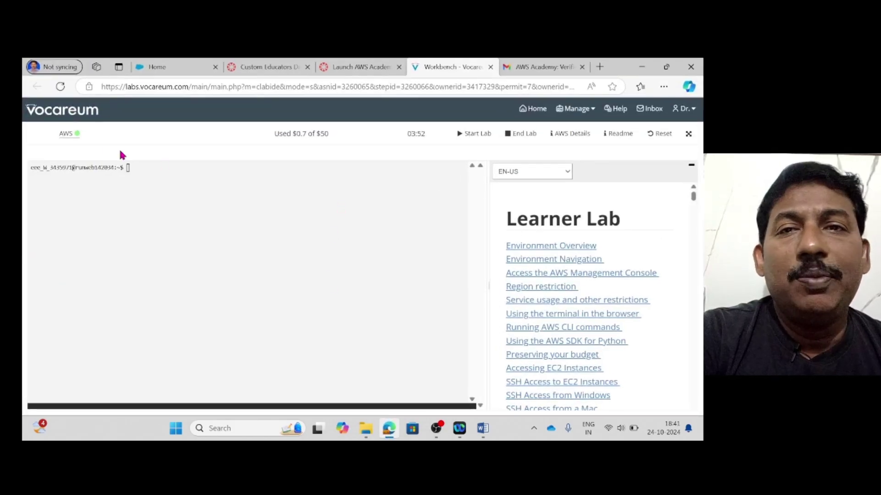
left_click(67, 137)
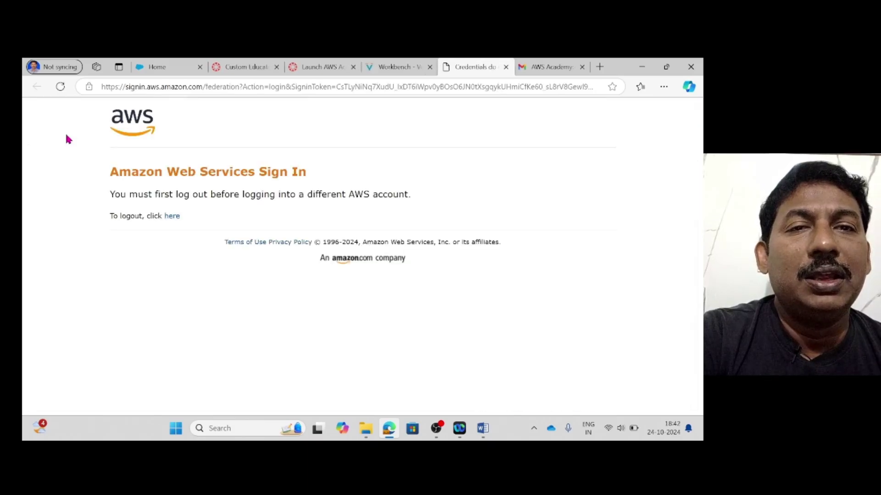
left_click(175, 220)
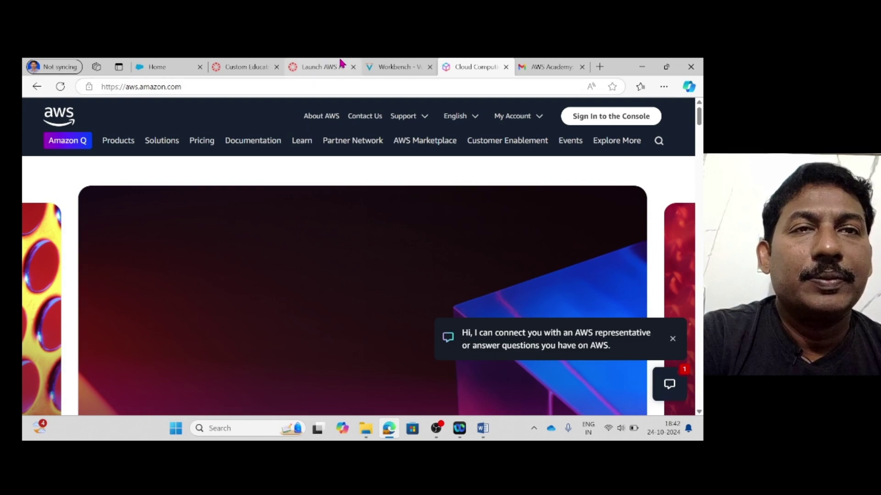
Return to the Vocareum Workbench page and open the AWS Management Console from the lab
left_click_drag(342, 64, 315, 141)
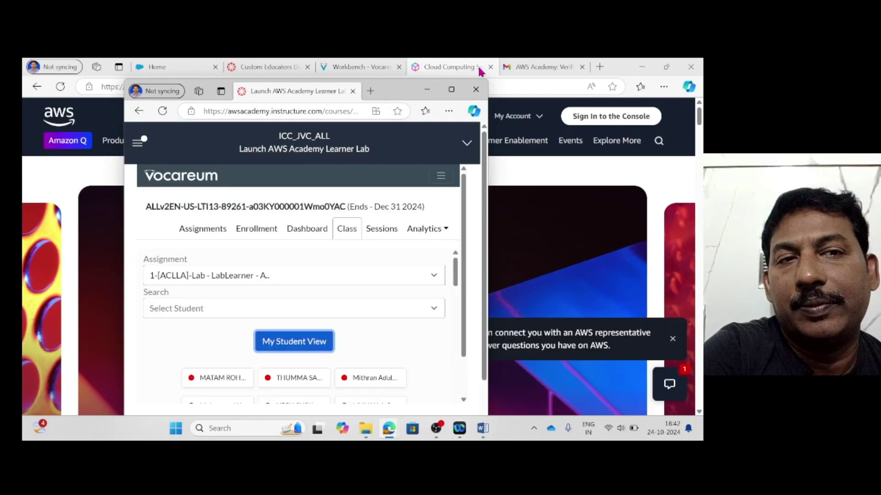
left_click(425, 91)
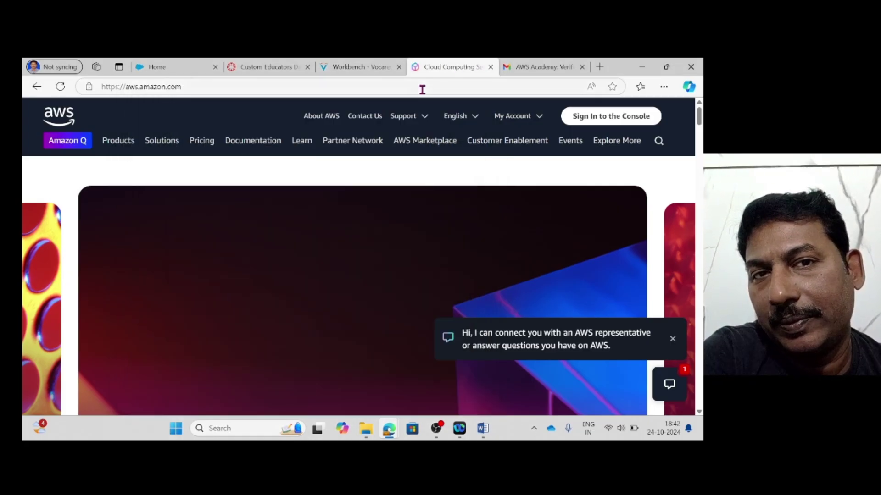
left_click(359, 67)
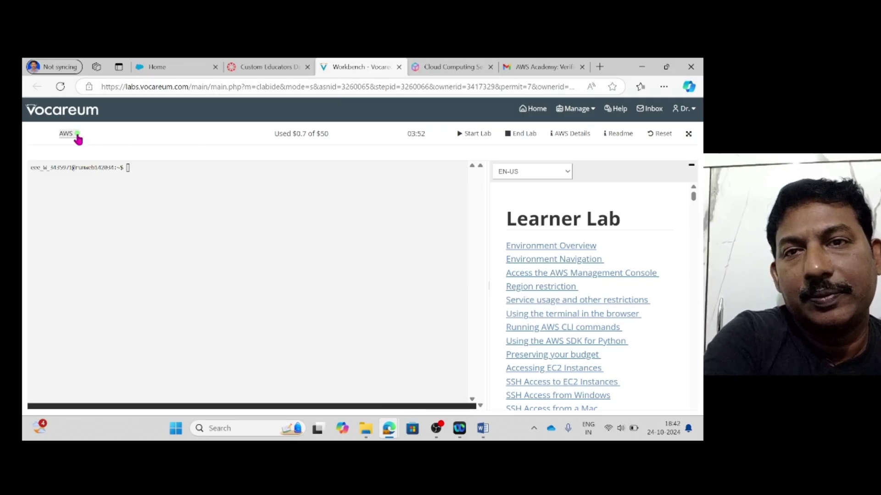
mouse_move(78, 139)
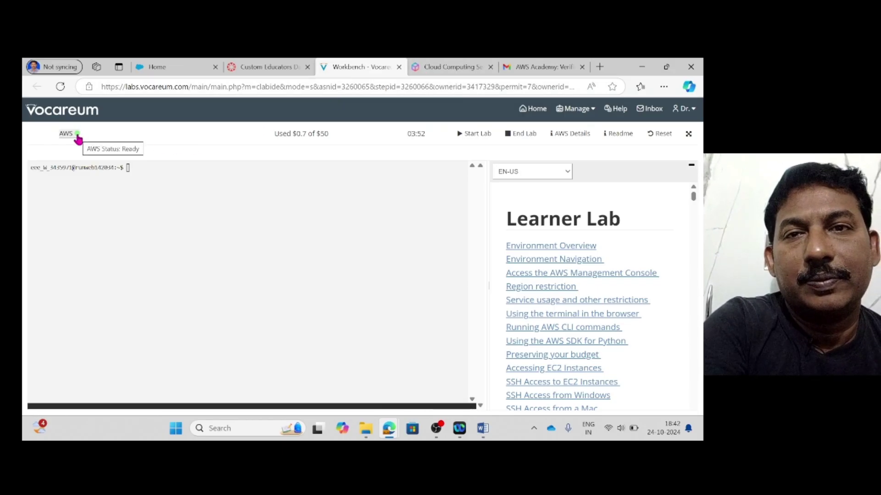
left_click(78, 139)
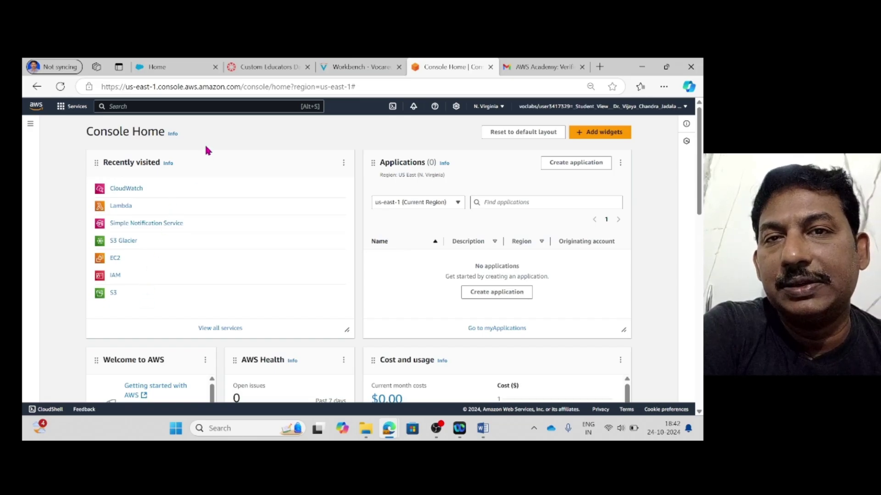
Search the AWS services for RDS and open the RDS dashboard
left_click(160, 110)
type("RDS")
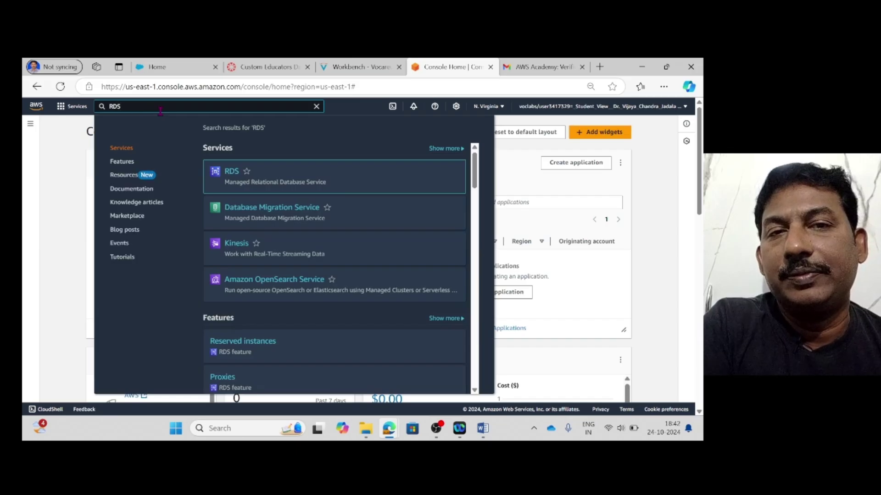
mouse_move(227, 178)
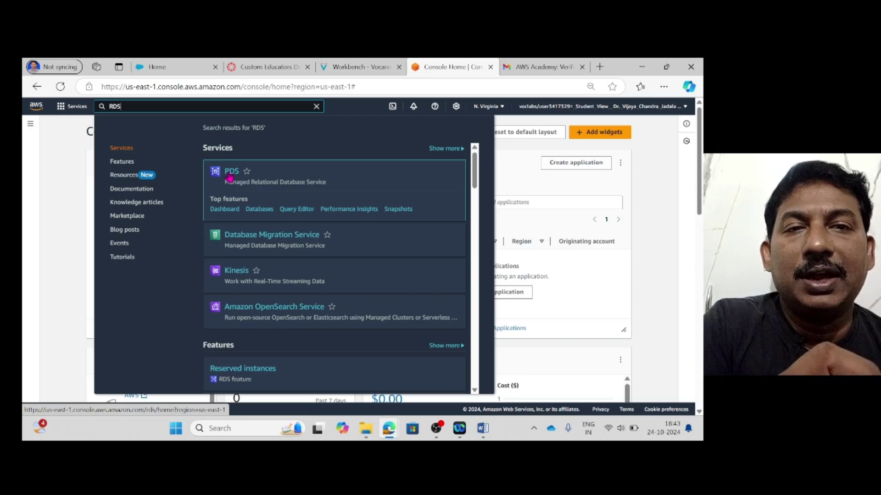
left_click(229, 177)
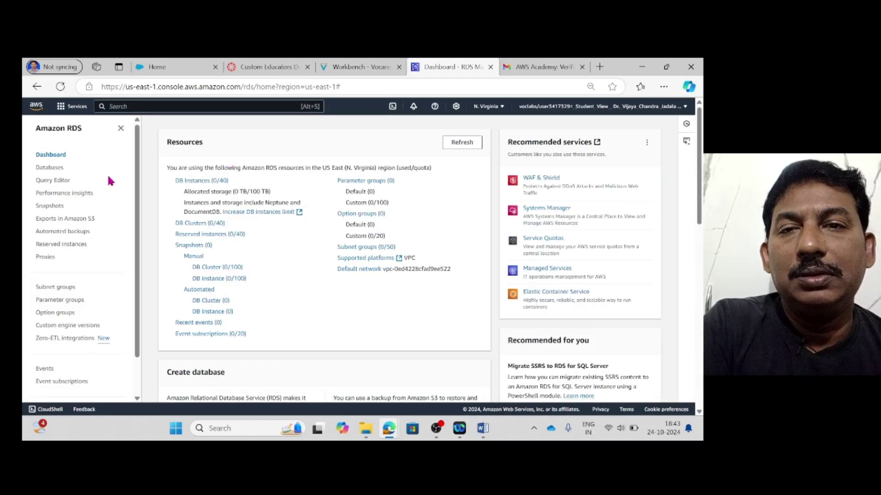
Start creating a new RDS database with MySQL as the engine type and the Free tier template
left_click(56, 170)
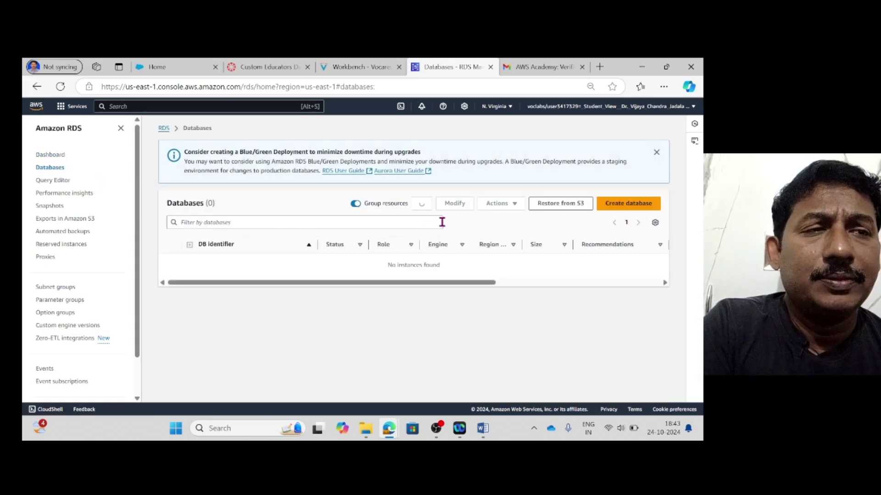
left_click(639, 210)
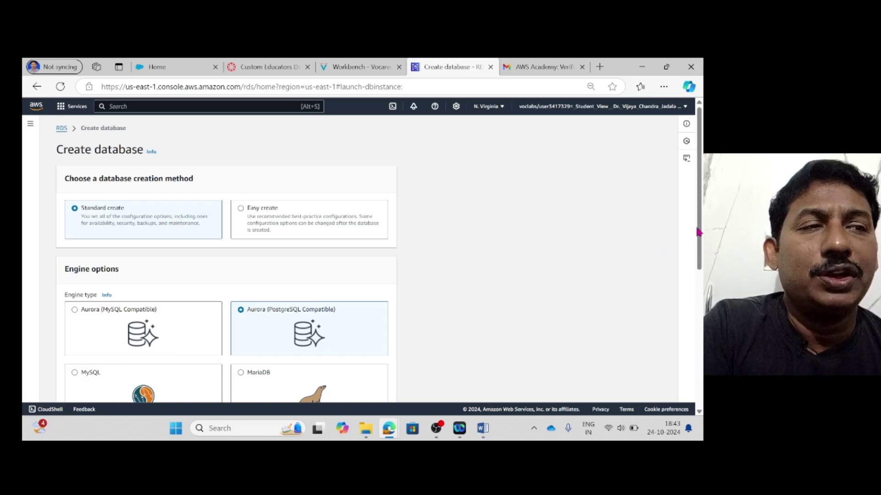
left_click_drag(701, 238, 705, 275)
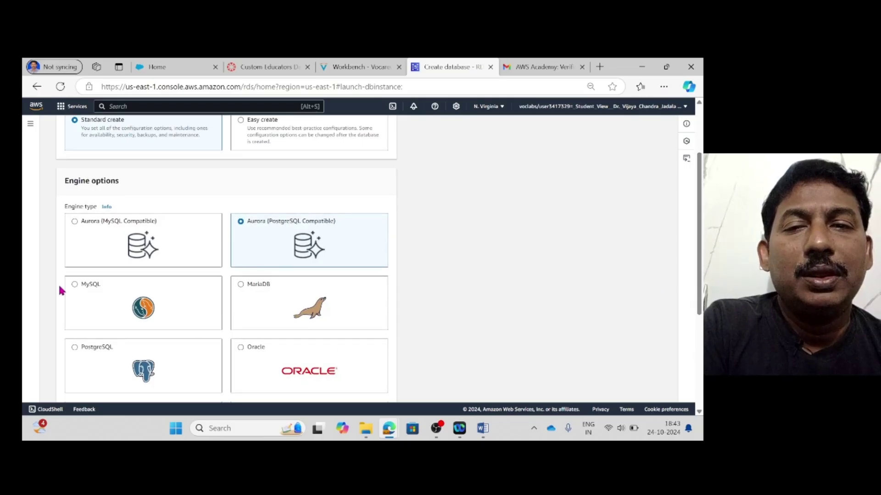
left_click(75, 284)
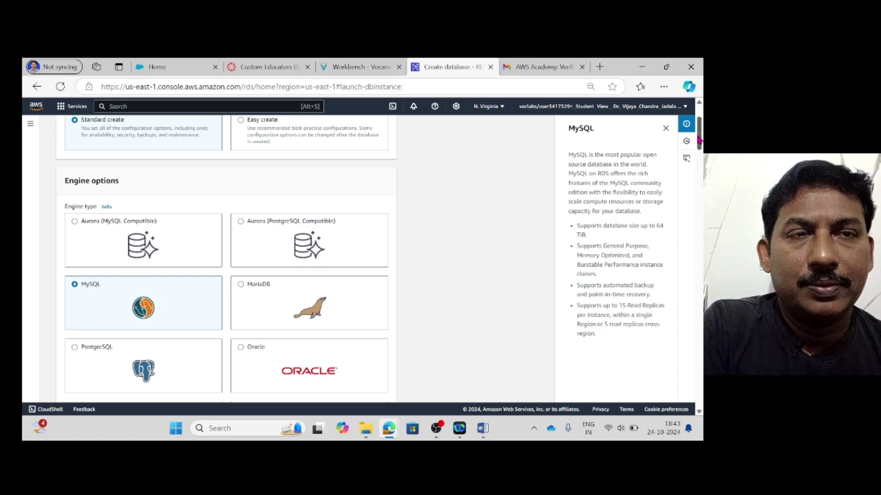
left_click_drag(699, 138, 699, 192)
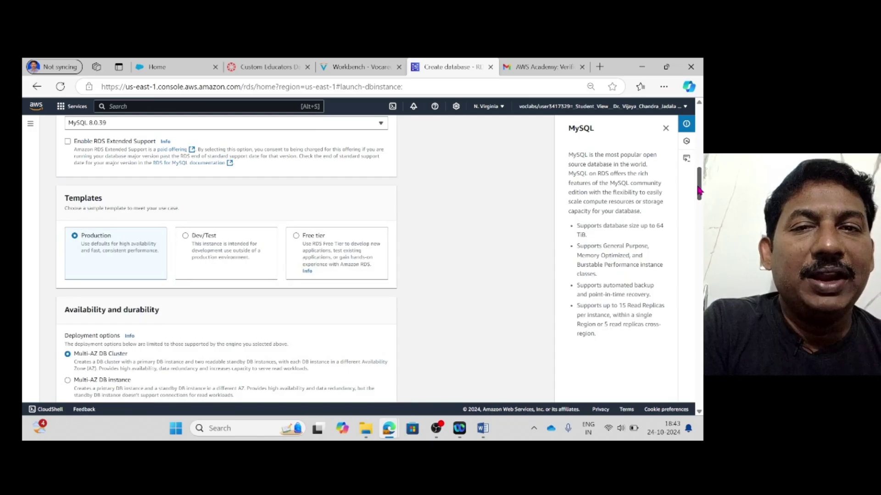
left_click(296, 235)
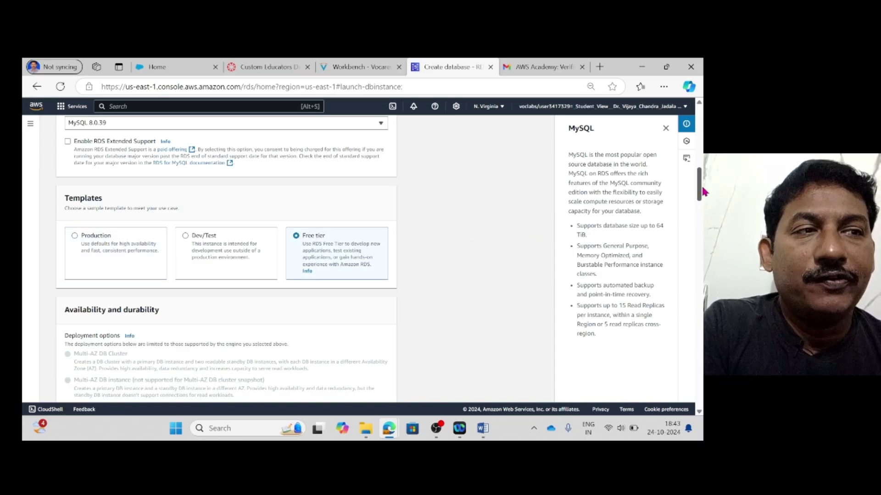
Copy the example name mydb-instance from the Word instructions and set it as the DB instance identifier
left_click_drag(700, 193, 702, 227)
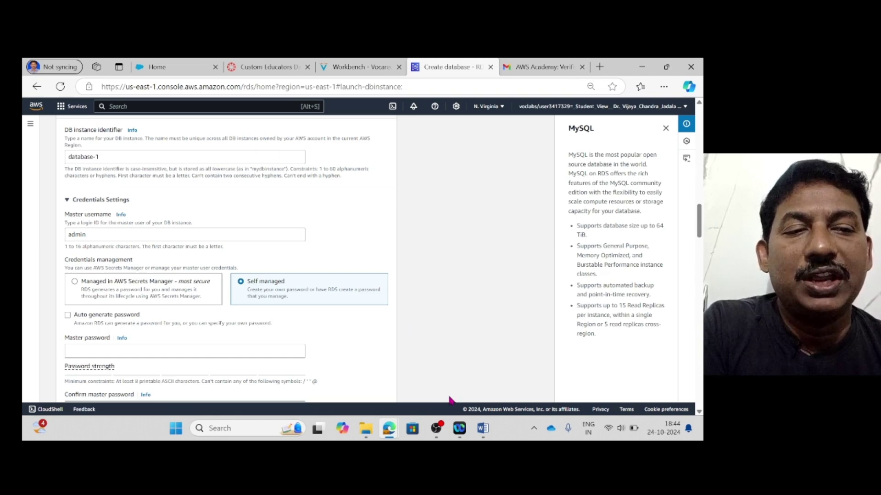
left_click(480, 430)
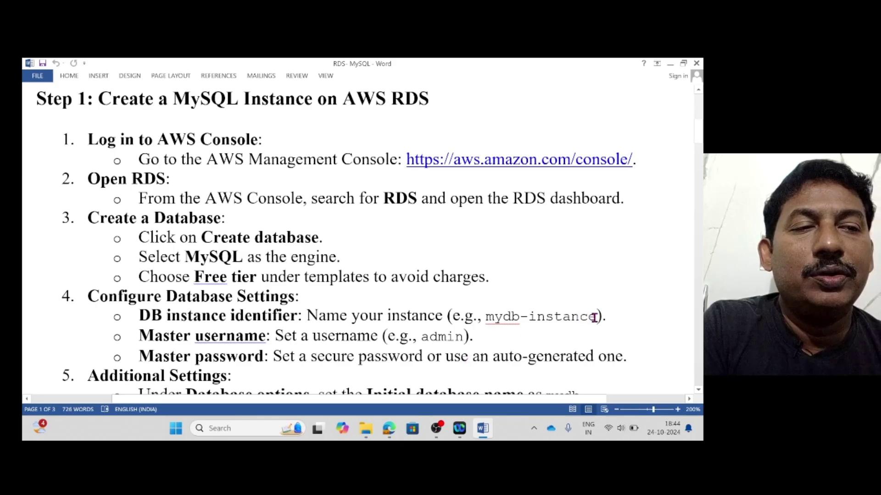
left_click_drag(596, 317, 497, 325)
key("ctrl+c")
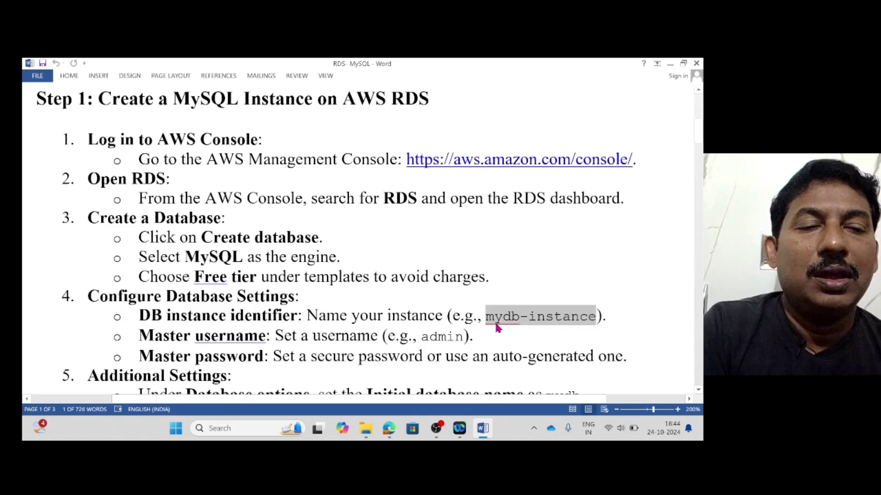
left_click(535, 246)
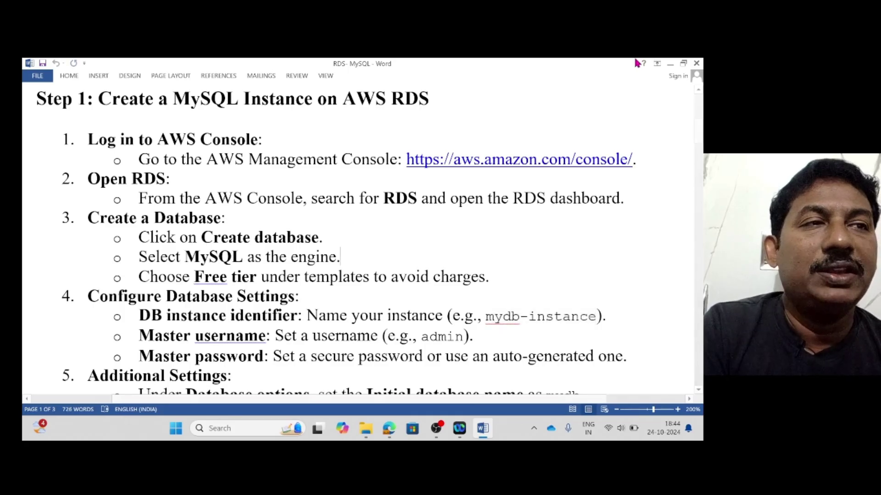
left_click(669, 64)
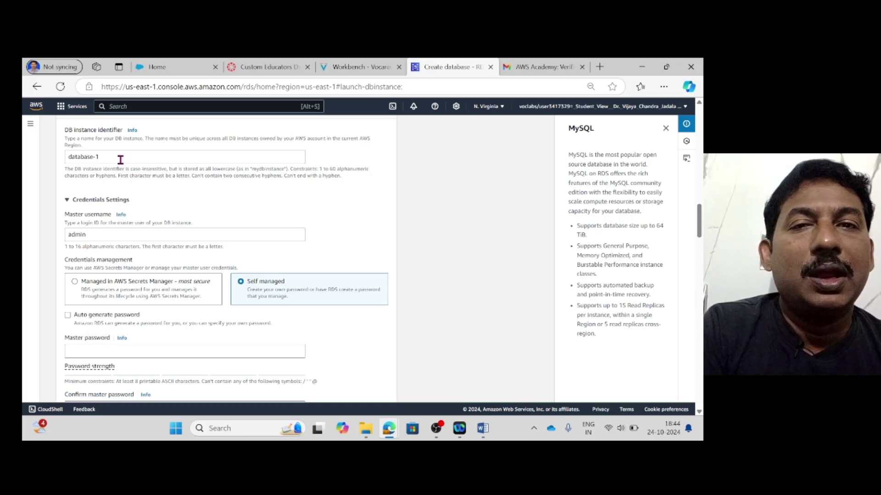
left_click_drag(119, 158, 77, 168)
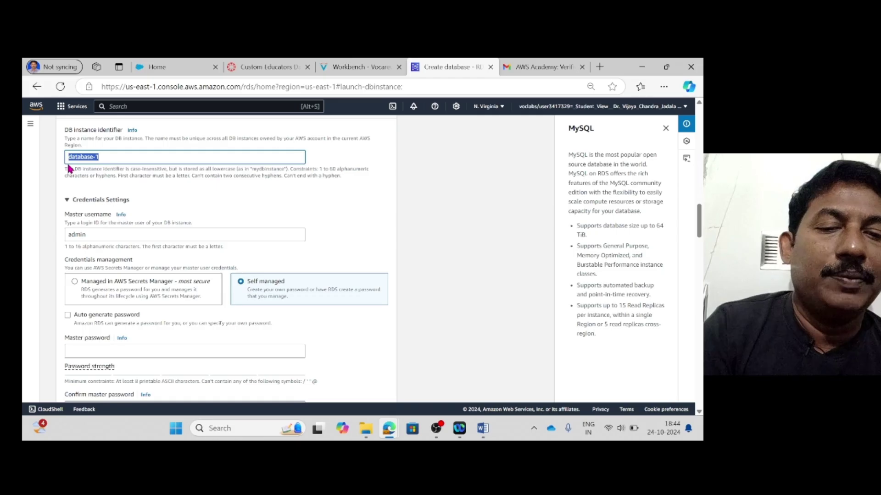
key("ctrl+v")
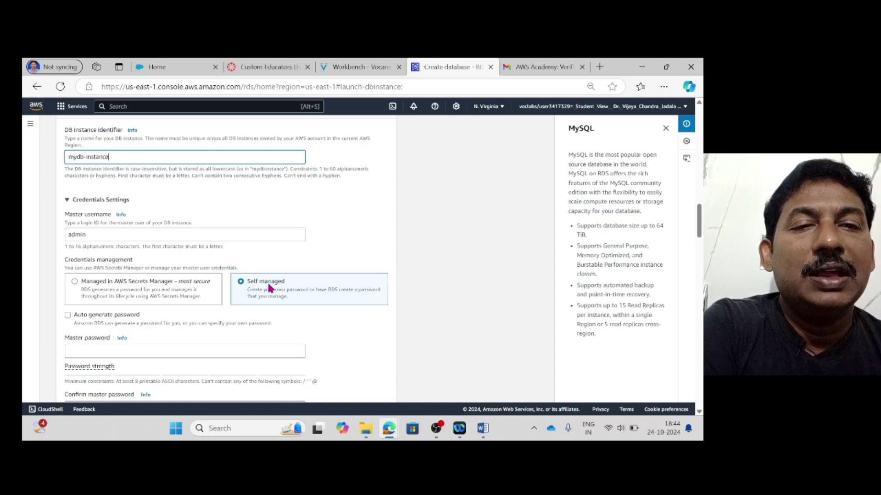
Enter a self-managed master password for the database and repeat it in the Confirm master password field
left_click(175, 355)
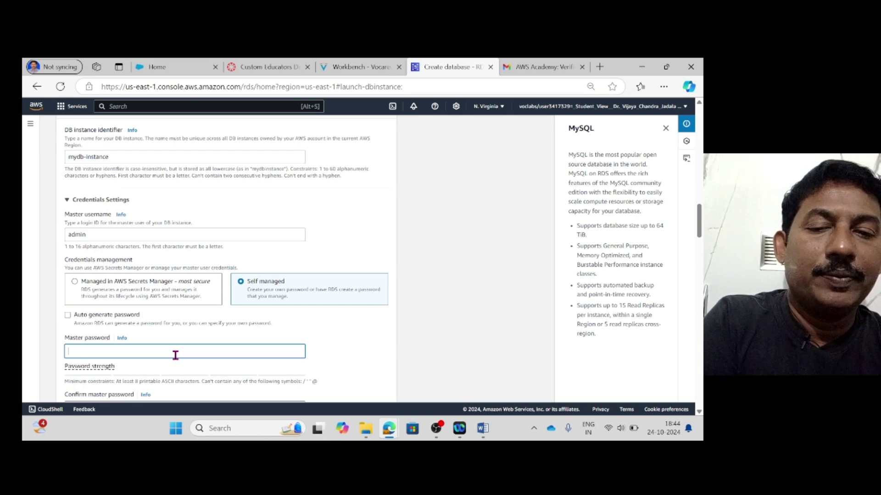
type("a")
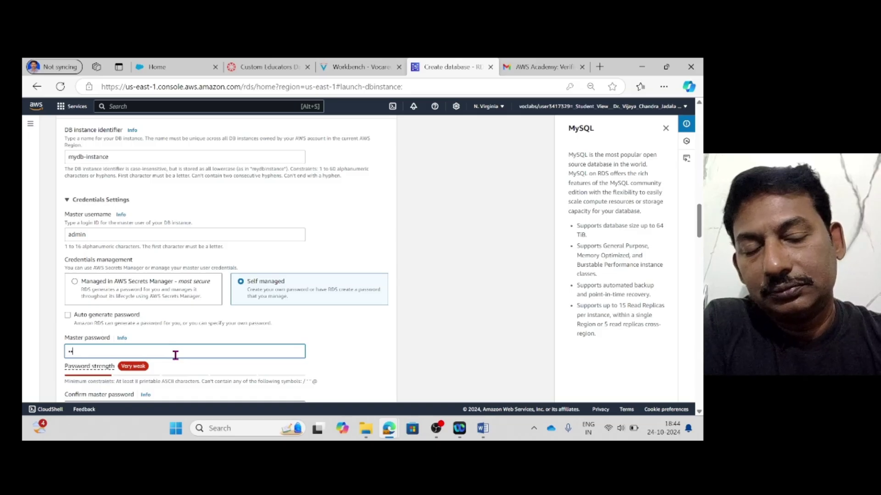
type("•")
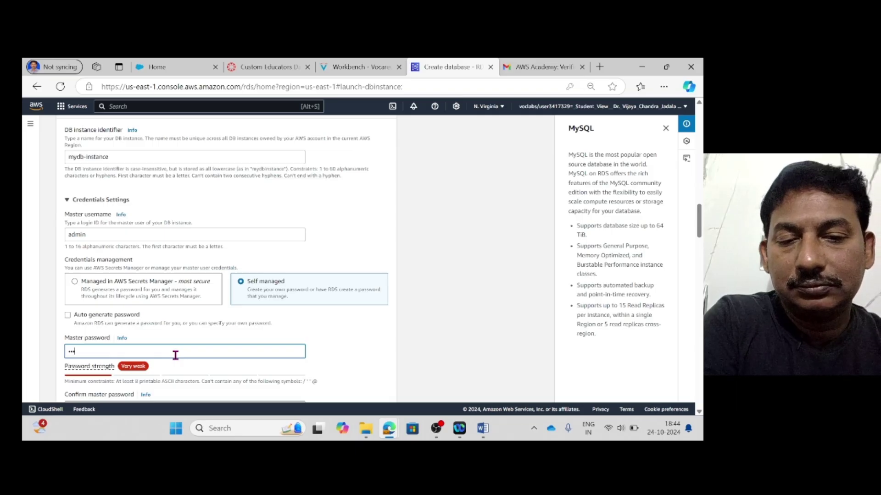
type("•")
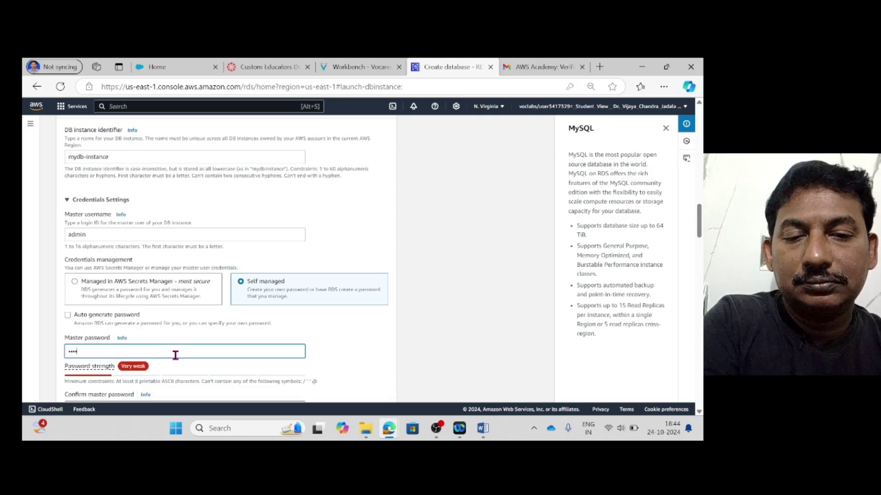
type("••")
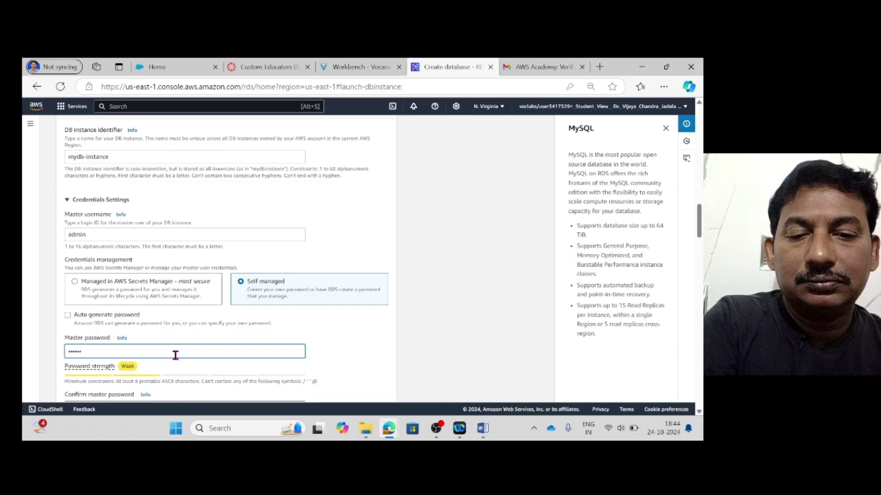
type("•")
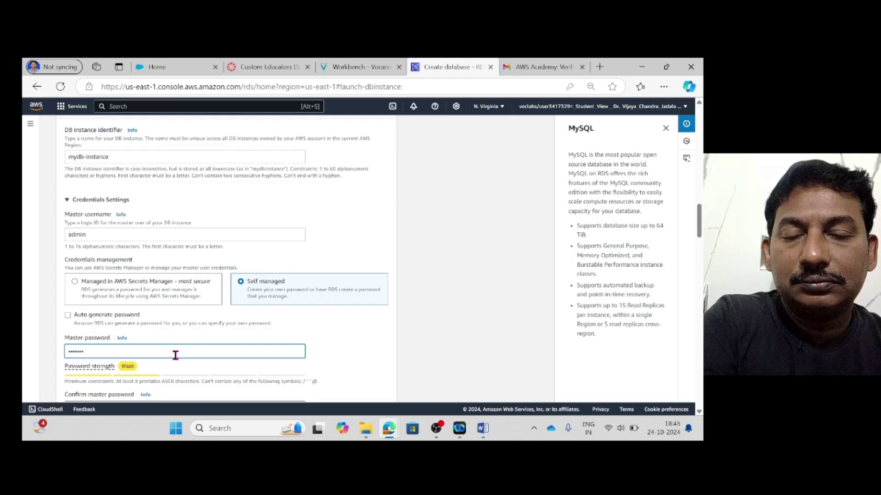
type("•")
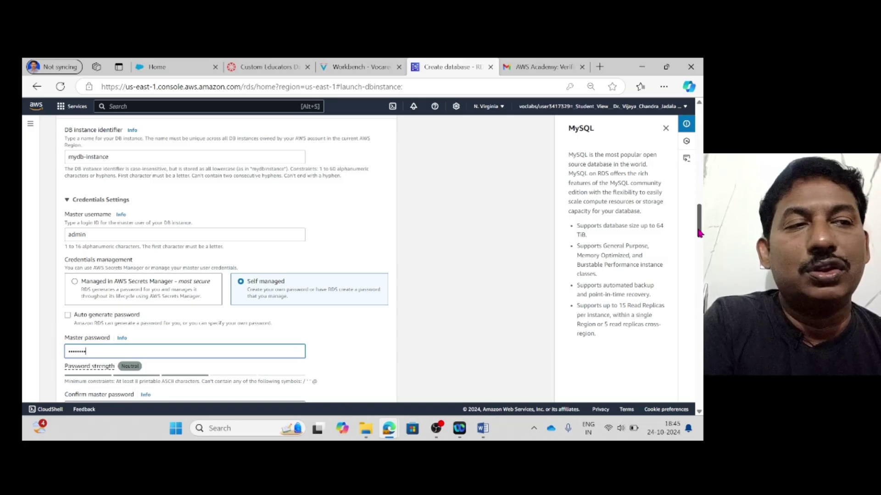
left_click_drag(699, 233, 699, 254)
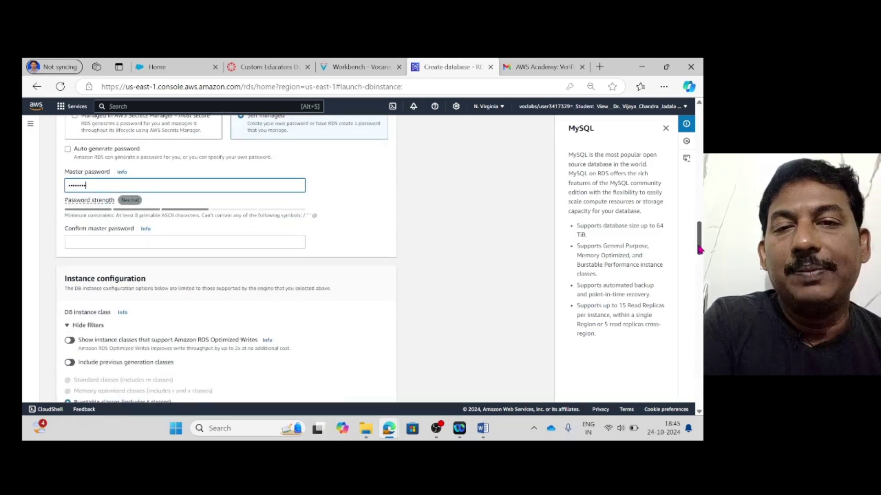
left_click(271, 243)
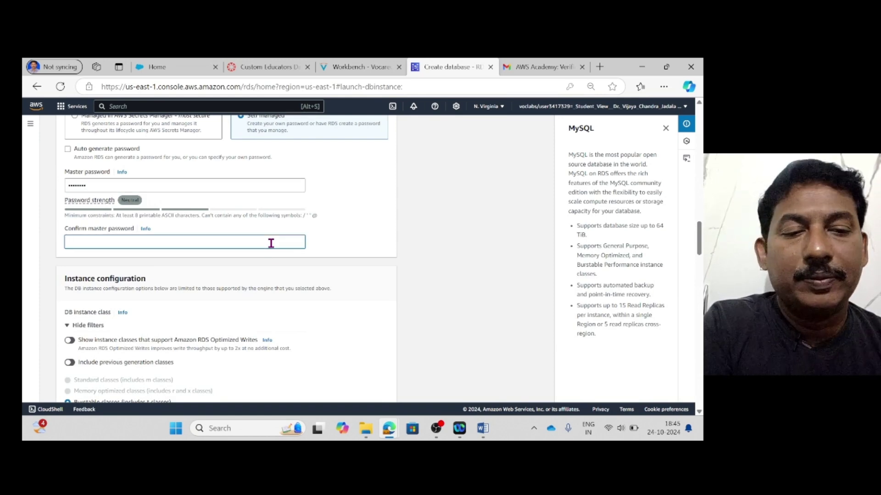
type("•")
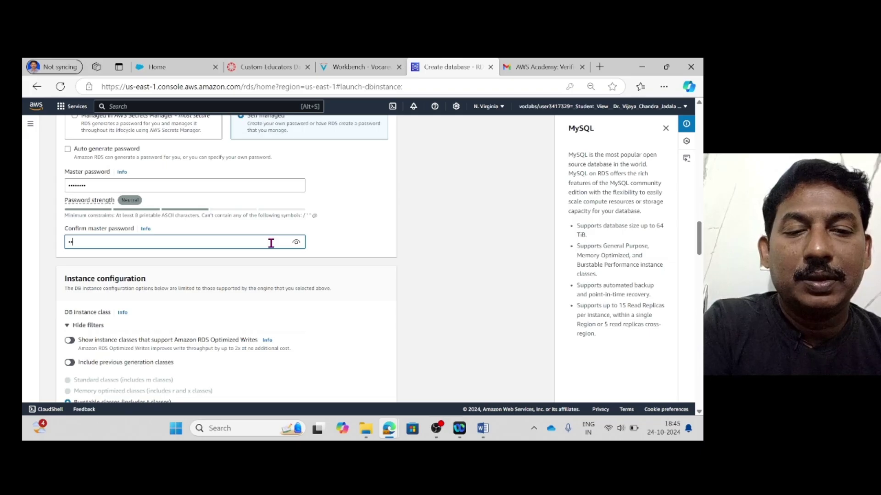
type("••")
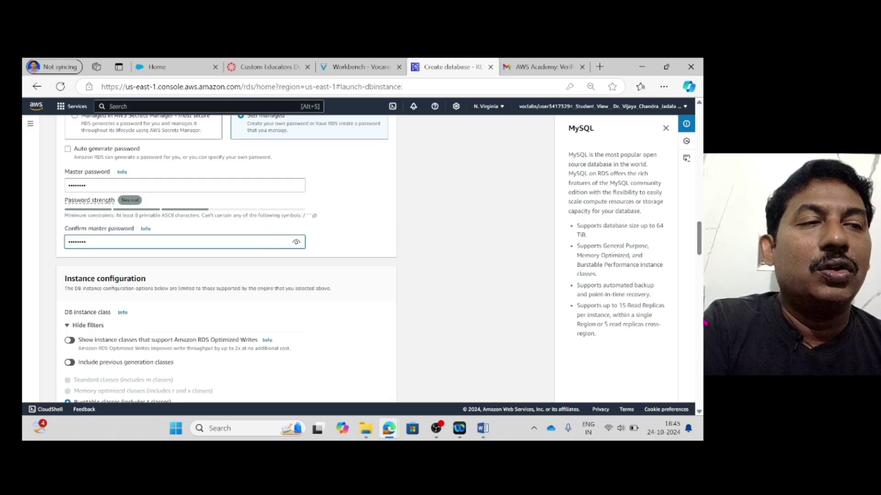
Expand the storage Advanced settings and set Public access to Yes in the Connectivity section
left_click_drag(698, 254, 702, 302)
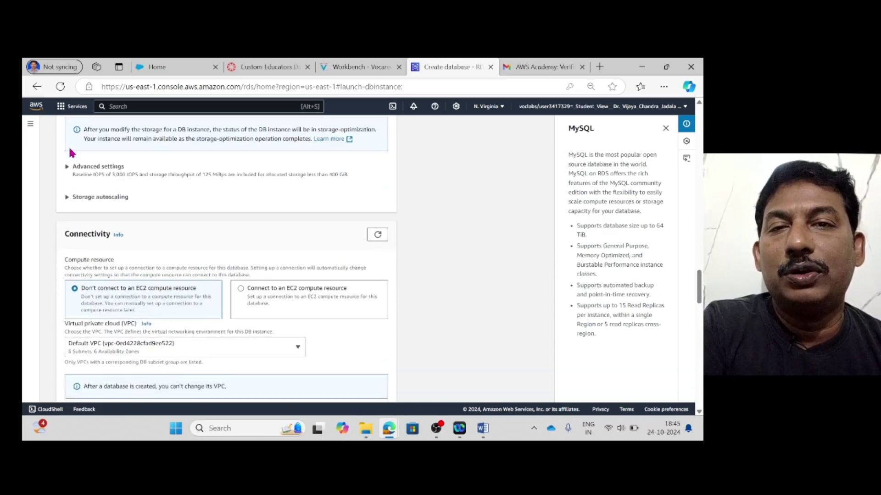
left_click(68, 170)
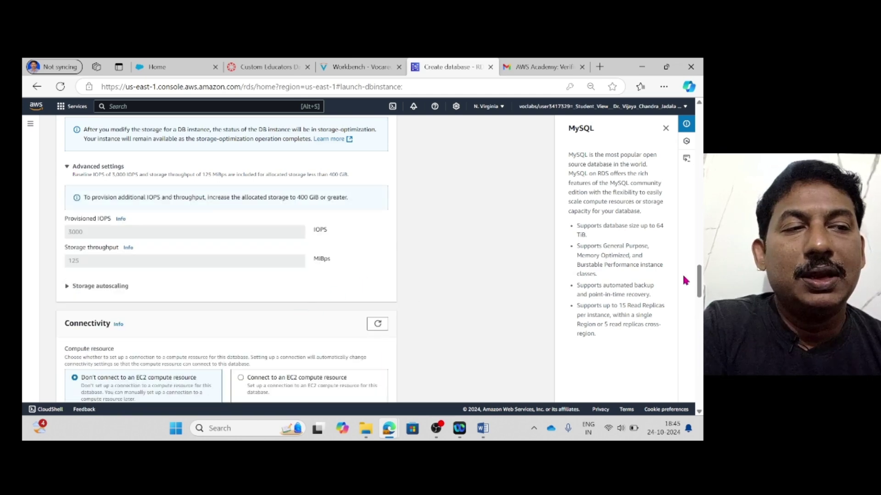
left_click_drag(698, 286, 702, 302)
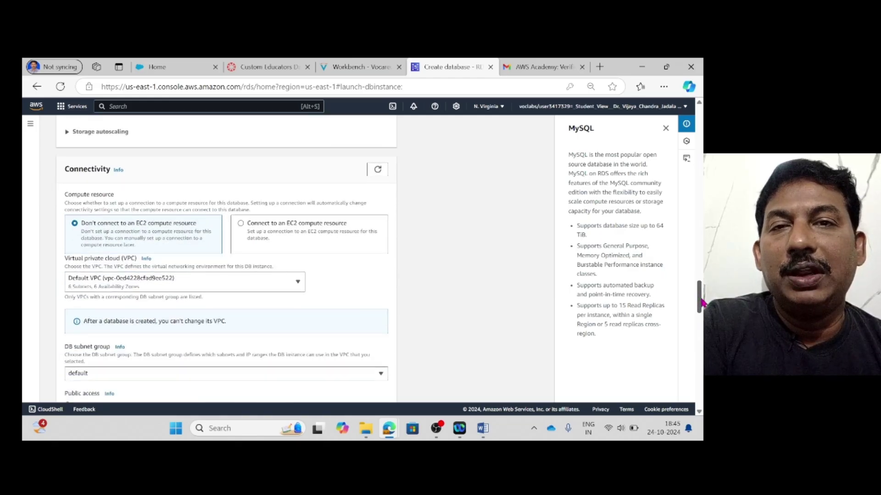
left_click_drag(701, 303, 704, 317)
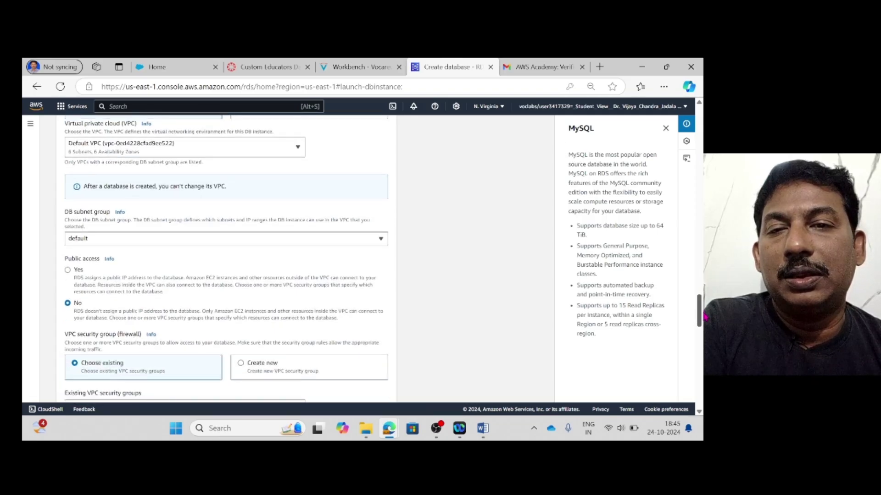
left_click(68, 271)
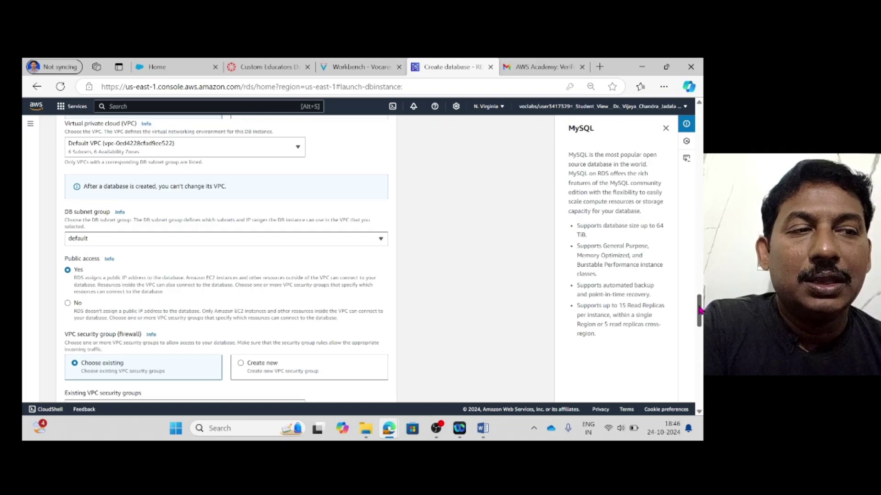
Check the existing VPC security group choices and expand the connectivity Additional configuration to view the database port
left_click_drag(700, 310, 699, 322)
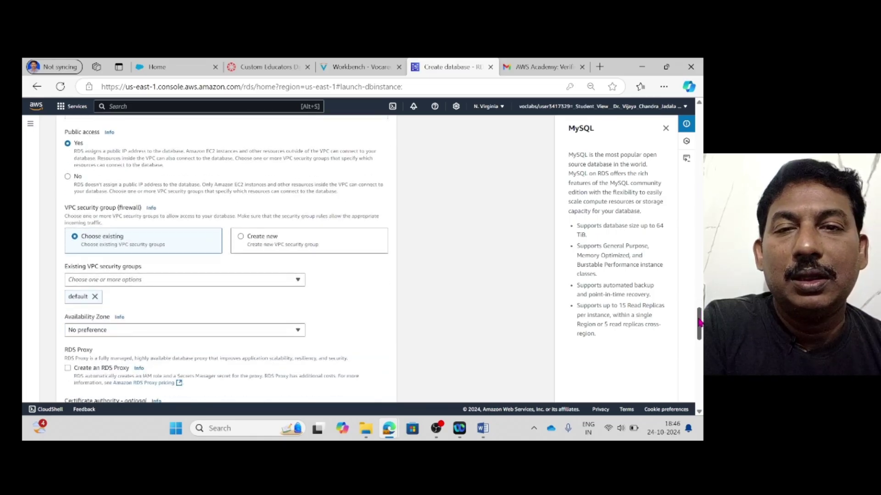
left_click_drag(699, 323, 698, 332)
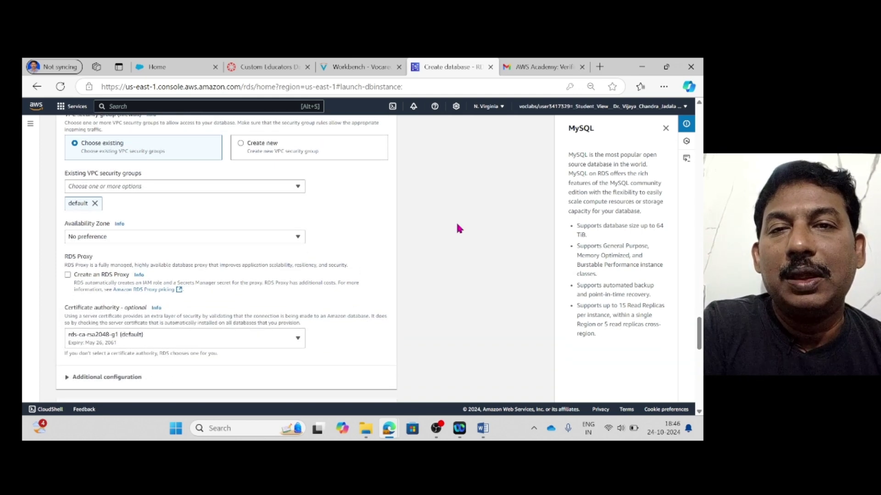
left_click(298, 187)
left_click(298, 188)
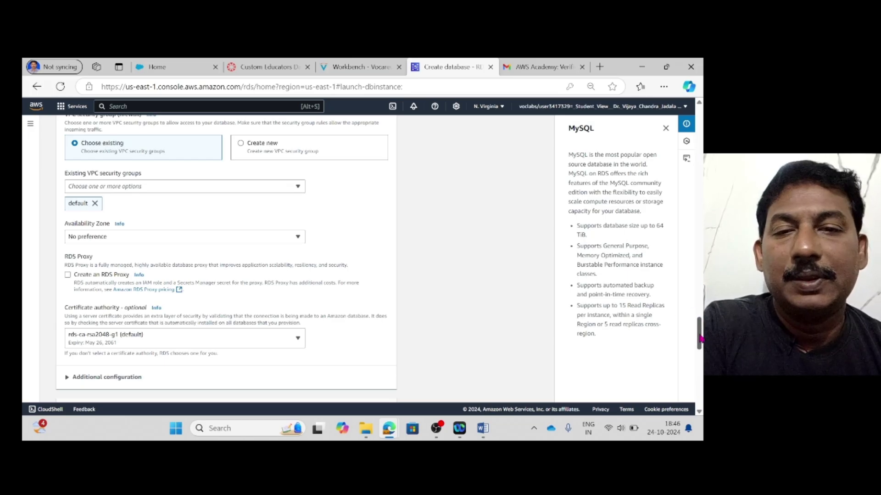
left_click_drag(705, 339, 704, 359)
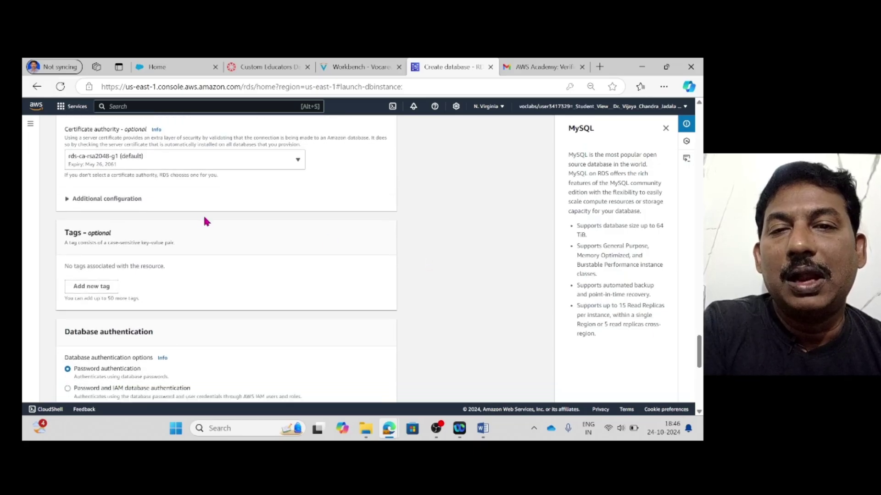
left_click(66, 200)
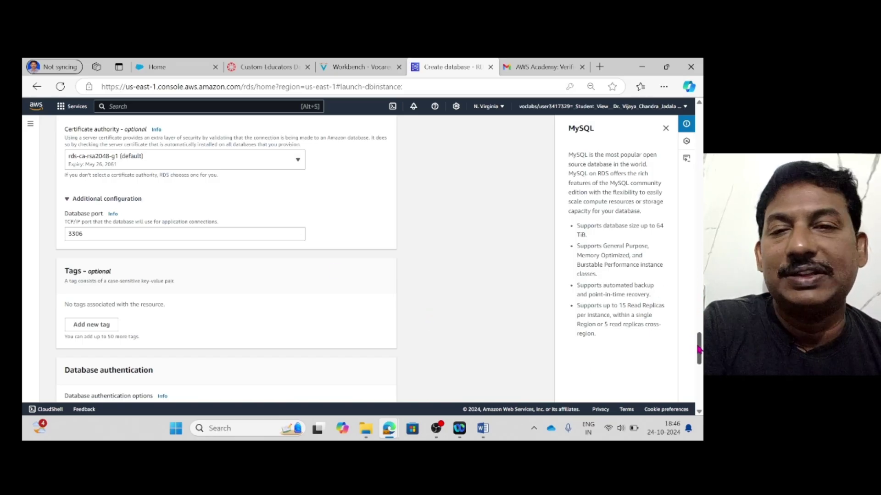
Expand the final Additional configuration section and set the initial database name to mydb
left_click_drag(700, 349, 703, 394)
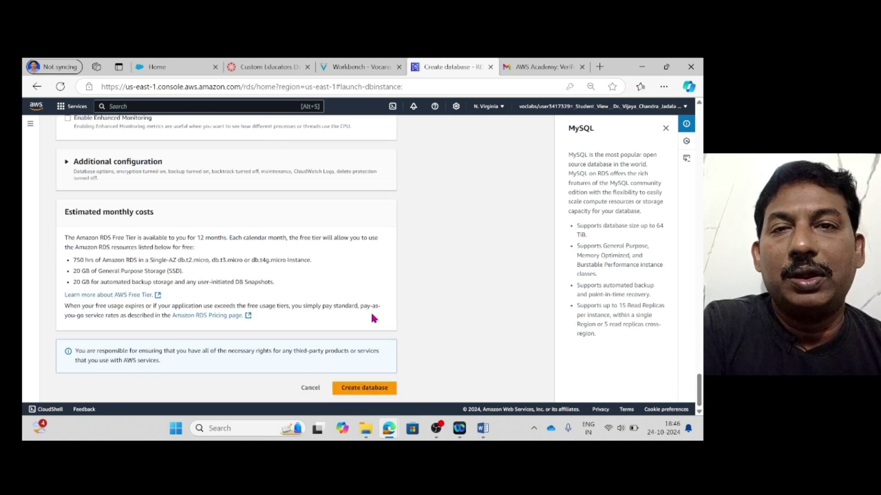
left_click(75, 164)
left_click(88, 229)
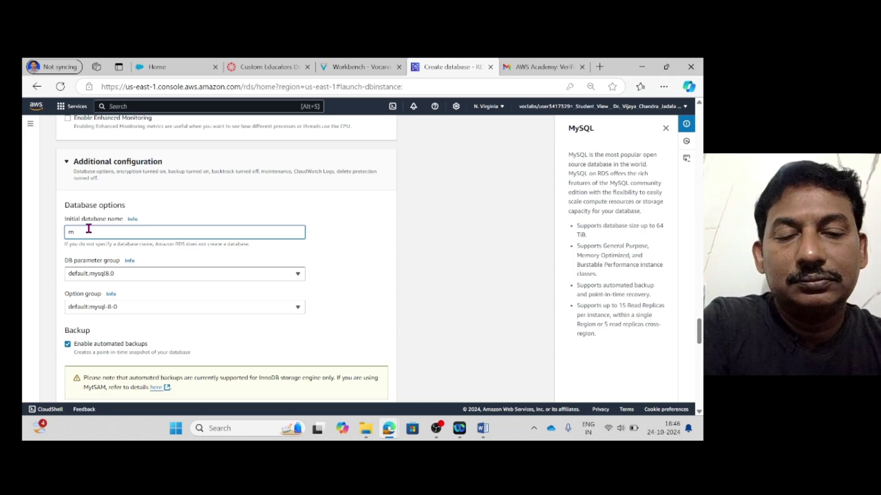
type("ydb")
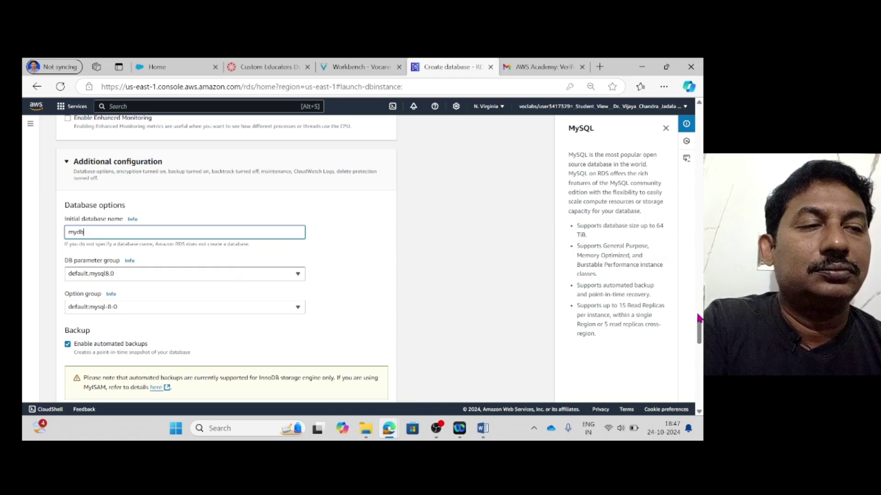
Review the backup and remaining options without changing them and submit the form to create the database
scroll(700, 330, "down", 4)
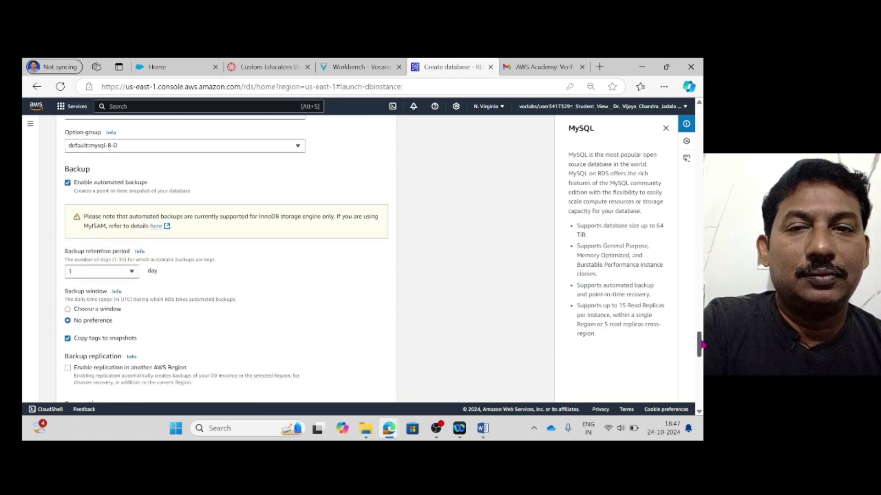
left_click_drag(702, 344, 705, 394)
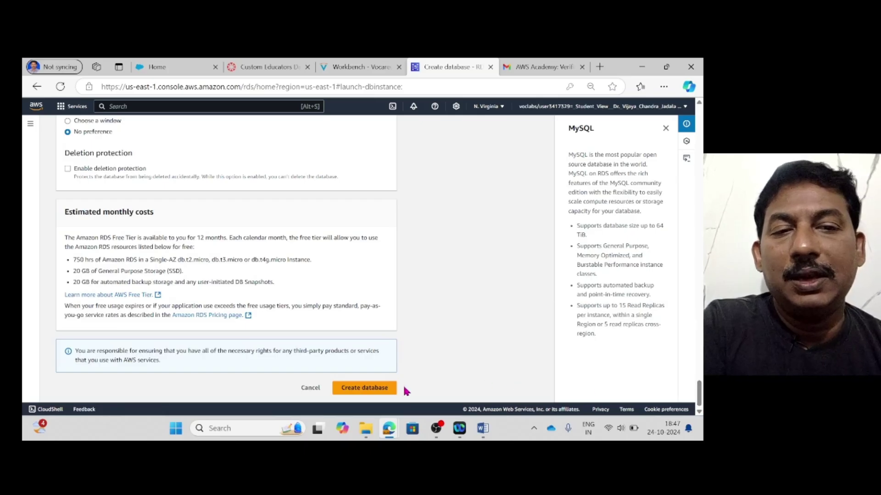
left_click(372, 391)
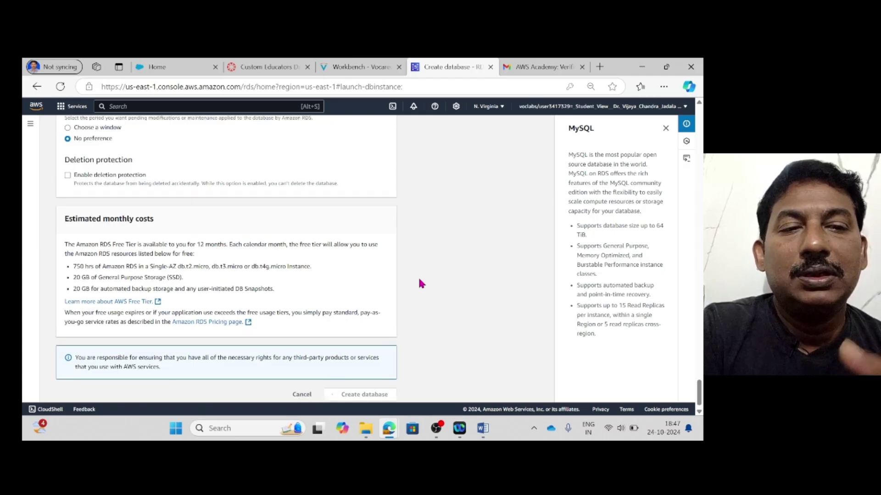
Switch to the Word instructions and read the steps on connectivity, security group inbound rules and the RDS endpoint
left_click(481, 429)
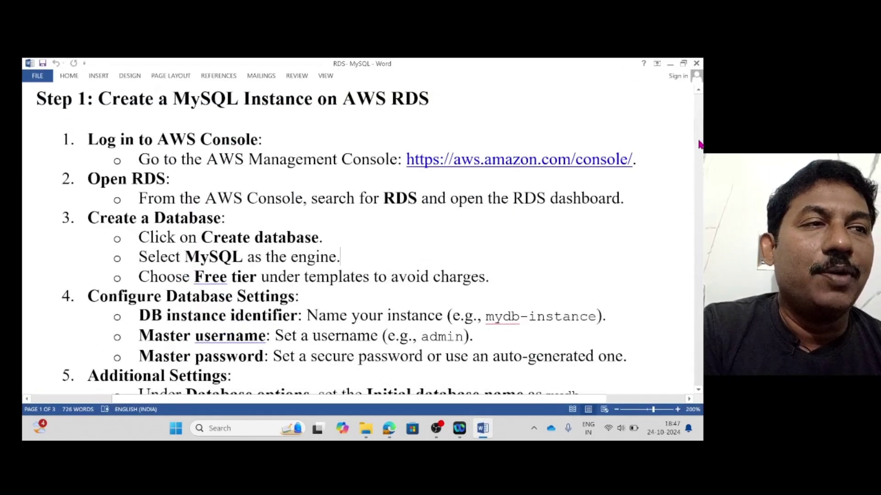
left_click_drag(698, 142, 705, 172)
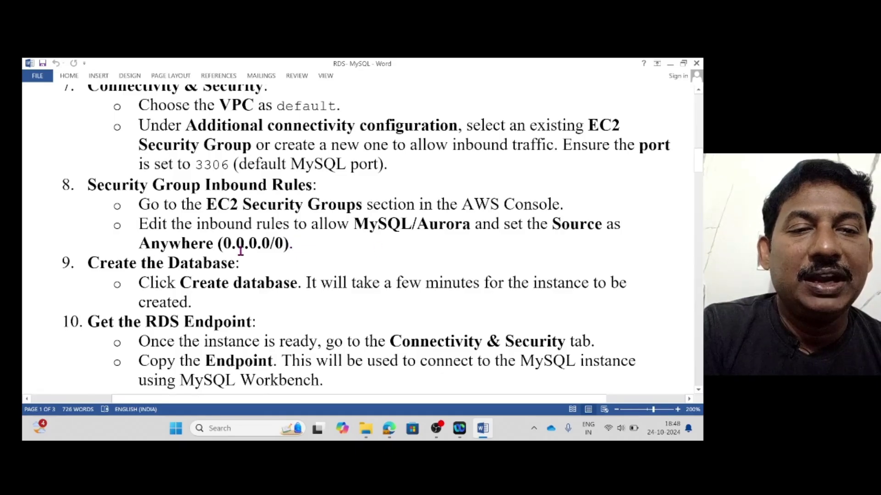
Return to the RDS console in the browser, dismiss the suggested add-ons and open the details of mydb-instance
left_click(388, 431)
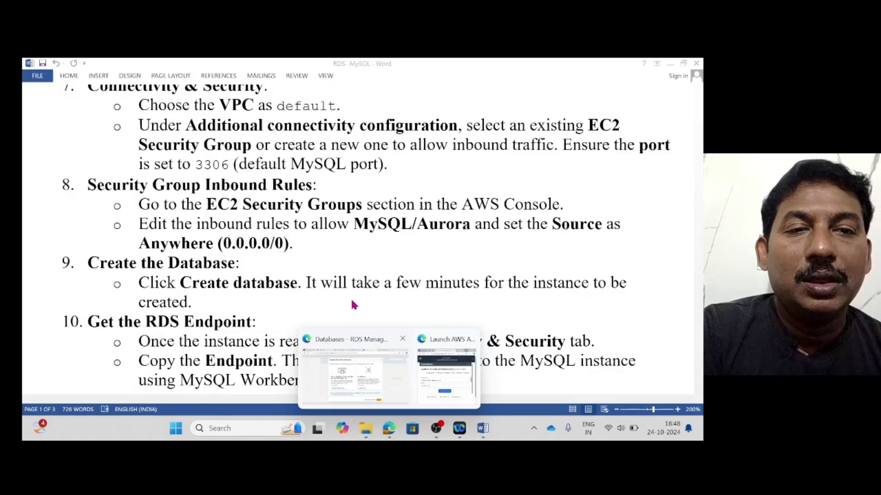
left_click(389, 433)
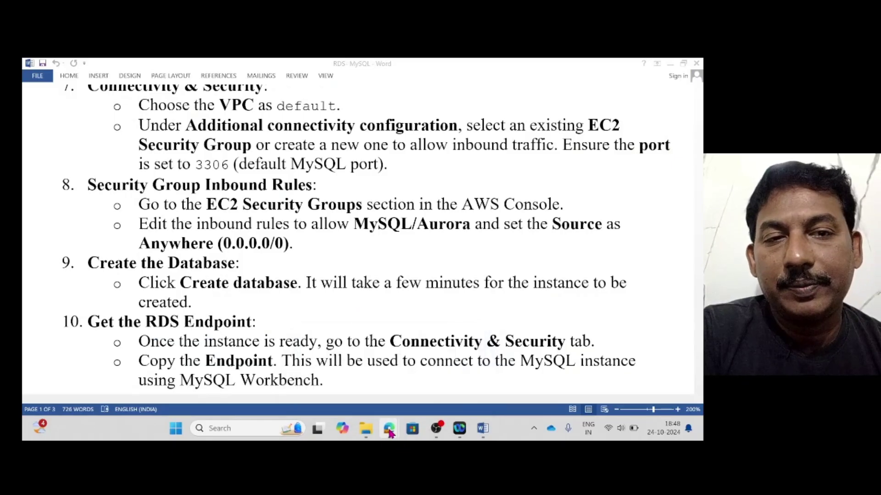
left_click(390, 433)
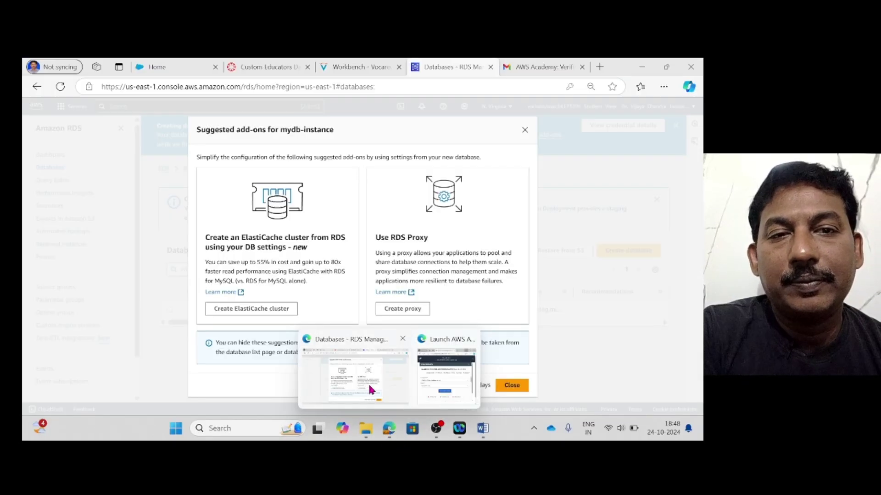
left_click(371, 390)
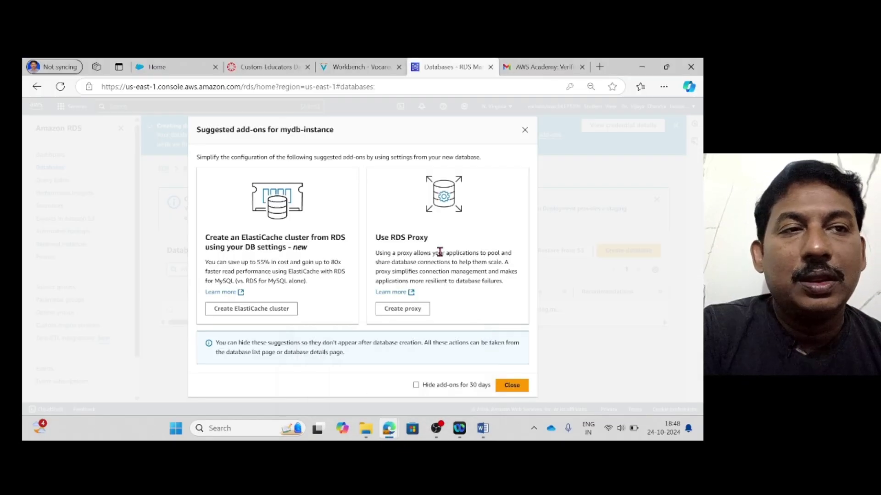
left_click(526, 131)
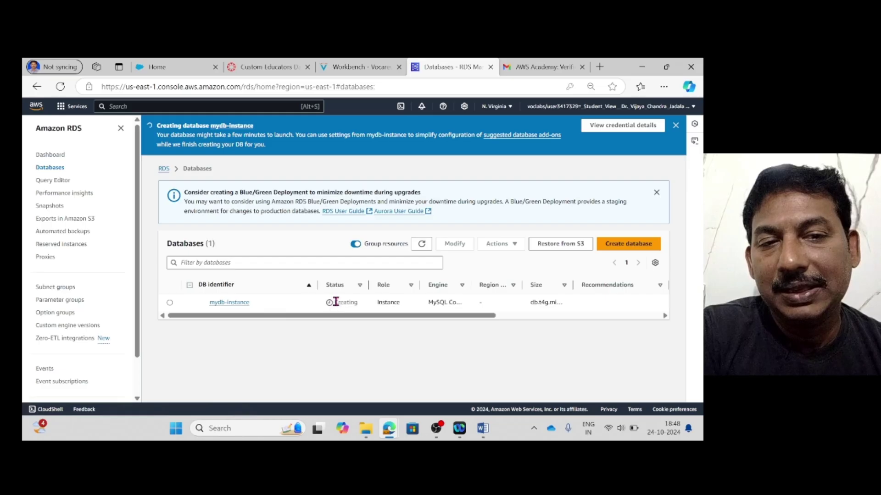
left_click(221, 302)
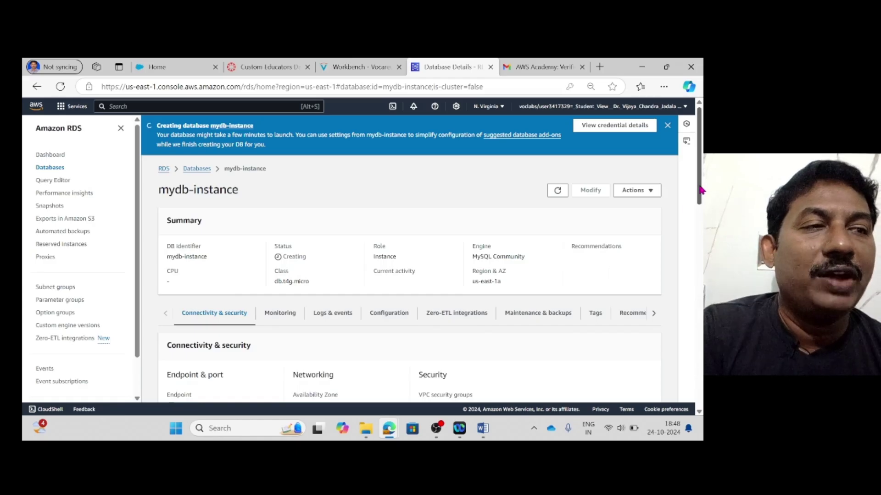
Open the default VPC security group from the connectivity details of mydb-instance and review its existing inbound rule
scroll(697, 211, "down", 2)
scroll(705, 218, "down", 1)
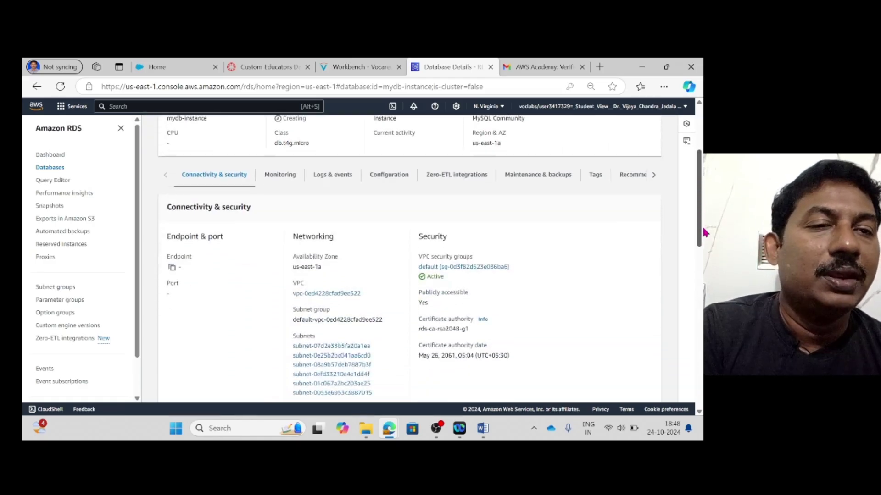
left_click(483, 270)
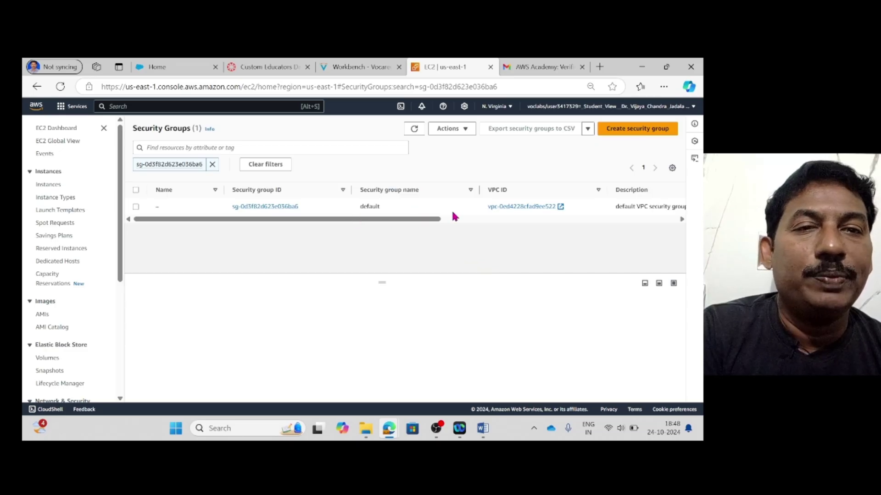
left_click(291, 207)
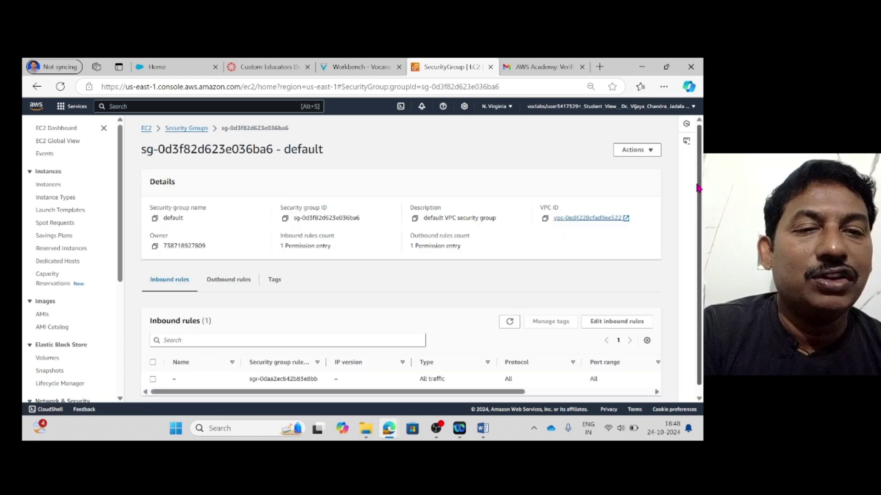
scroll(697, 188, "down", 1)
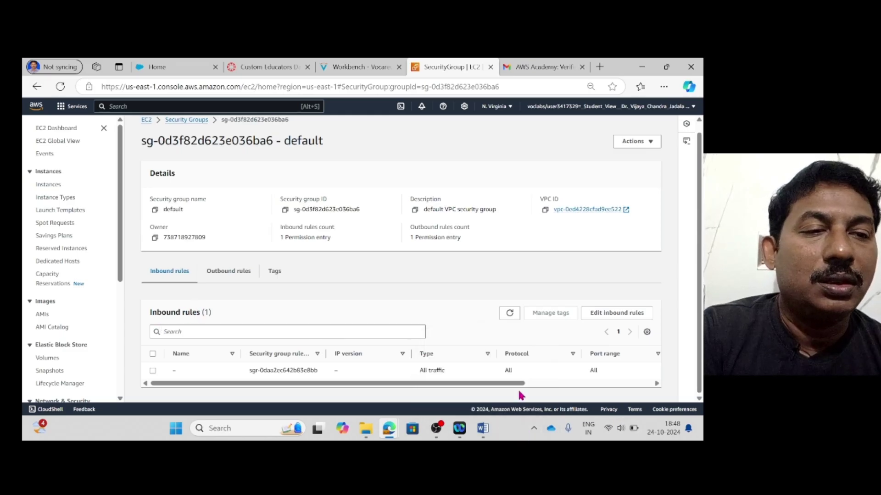
left_click_drag(515, 388, 437, 386)
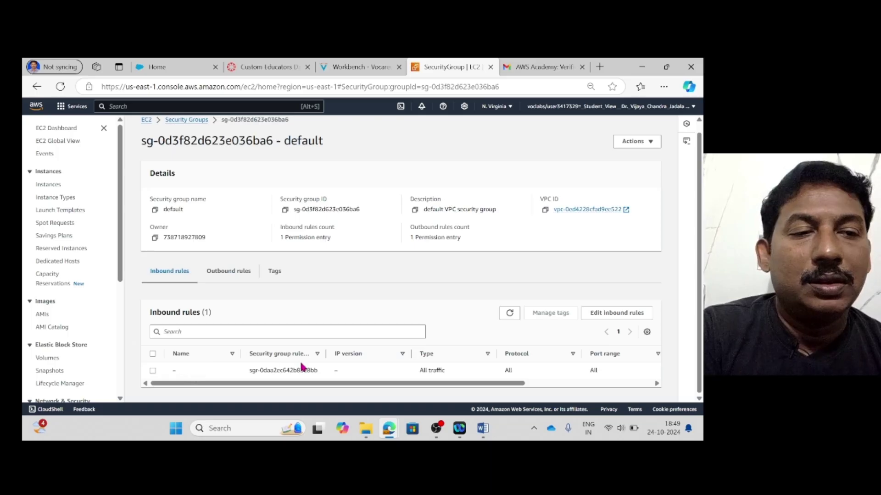
left_click_drag(468, 386, 602, 400)
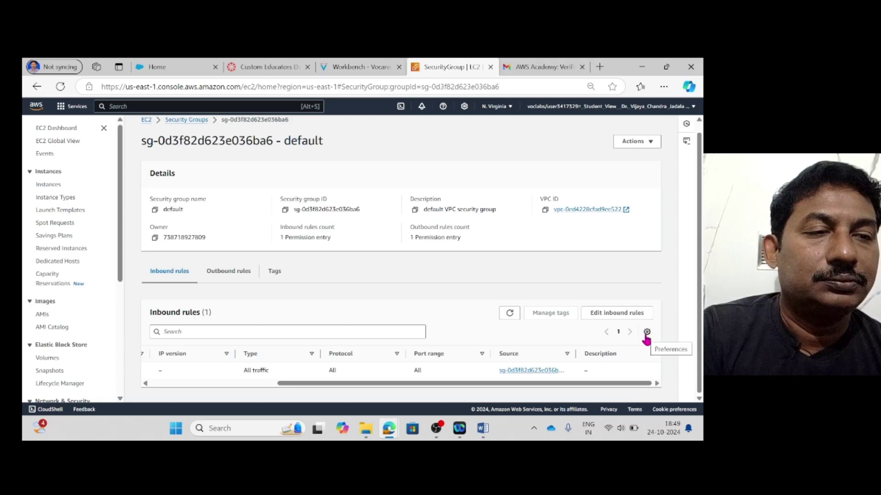
Add an inbound rule of type MYSQL/Aurora with source Anywhere-IPv4 (0.0.0.0/0) to the security group and save the rules
left_click(625, 318)
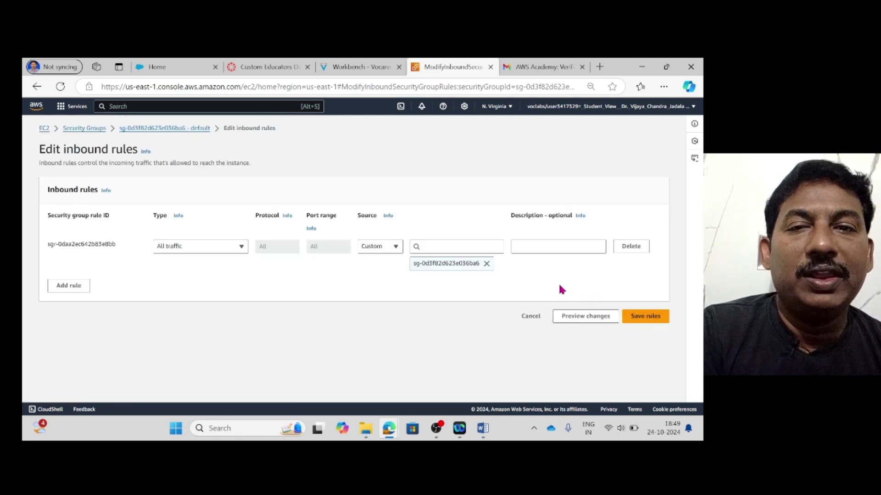
left_click(82, 293)
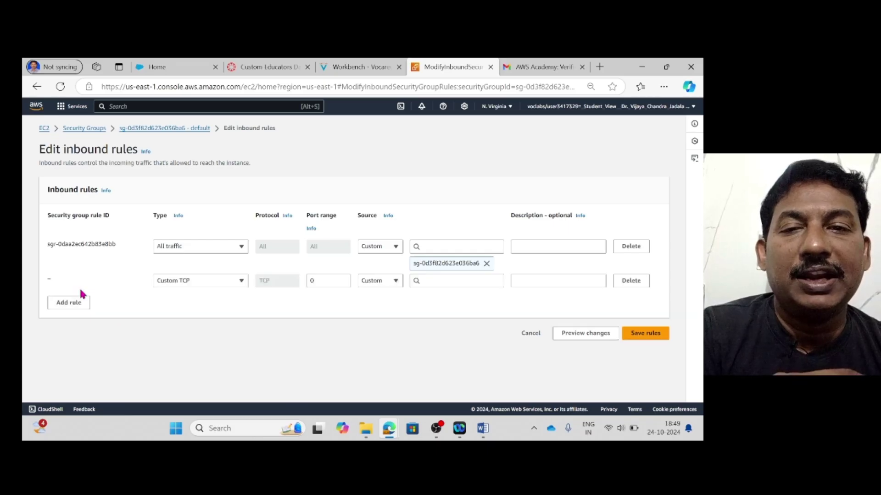
left_click(240, 282)
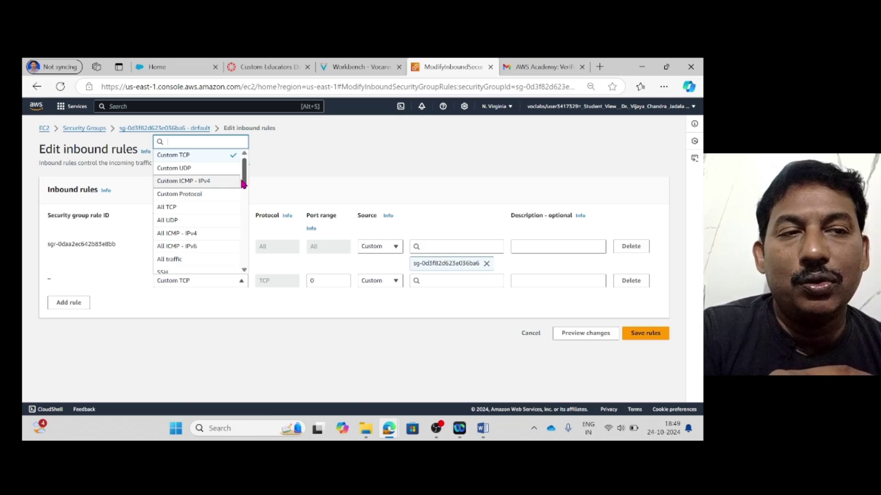
left_click_drag(243, 184, 251, 243)
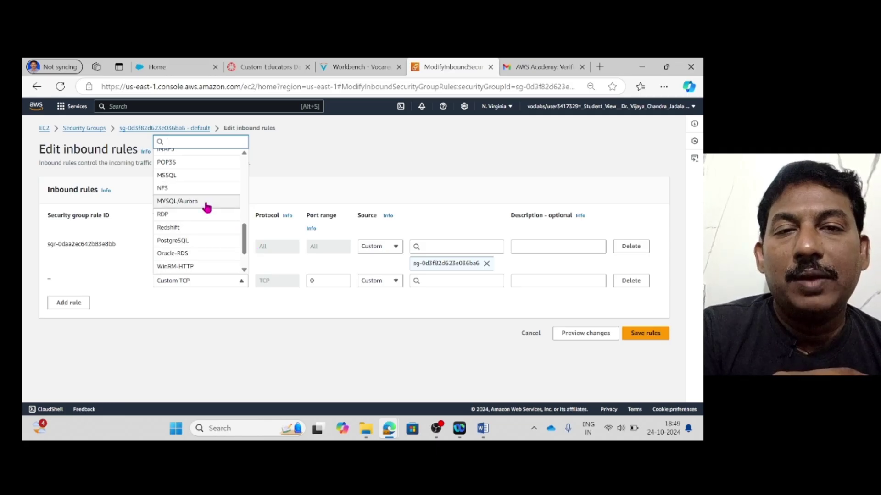
left_click(207, 208)
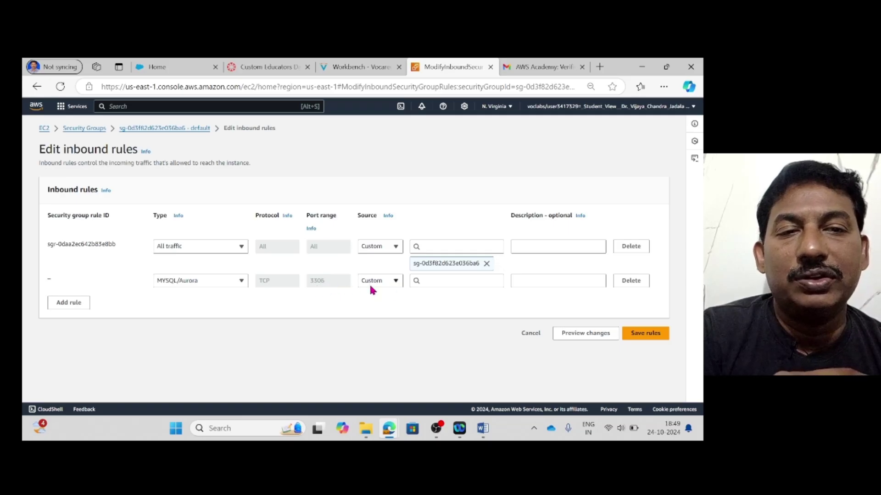
left_click(398, 280)
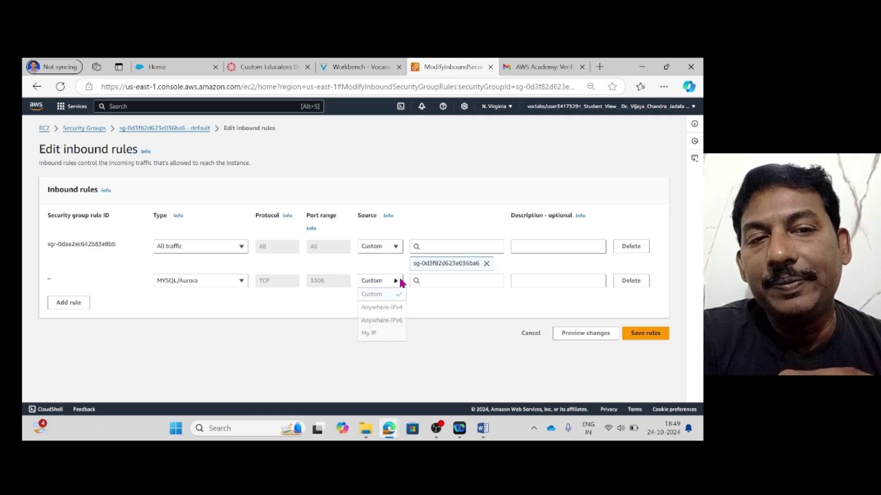
left_click(386, 309)
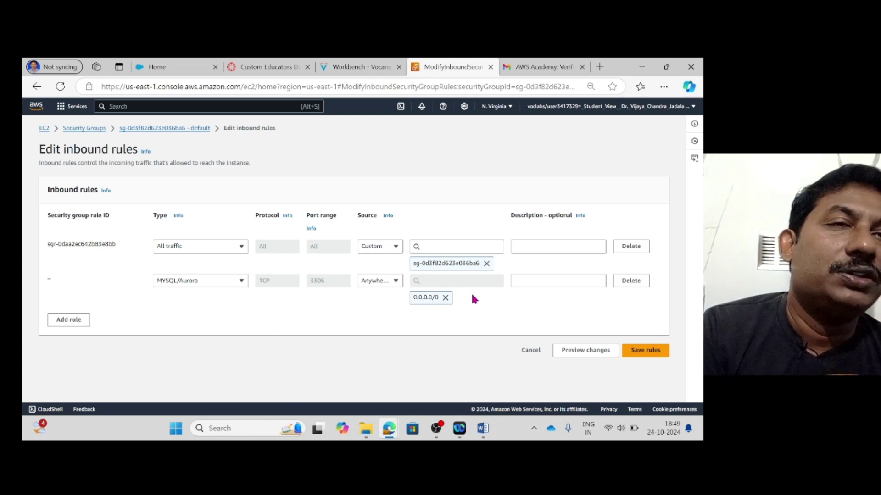
left_click(641, 353)
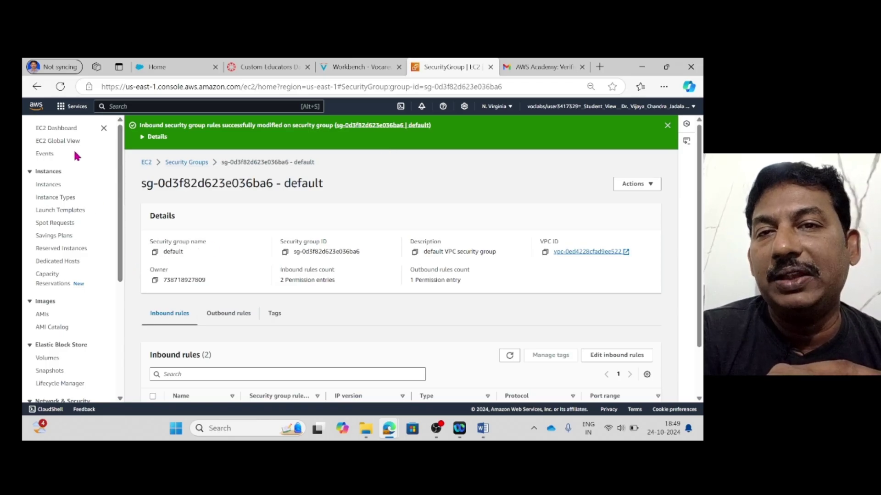
Search the AWS services for RDS and open the RDS console
left_click(129, 107)
type("dab")
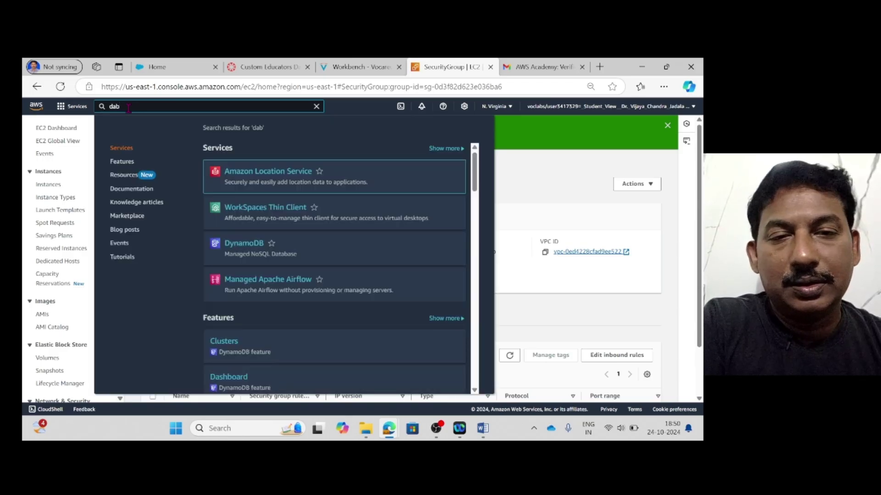
key("BackSpace")
key("BackSpace")
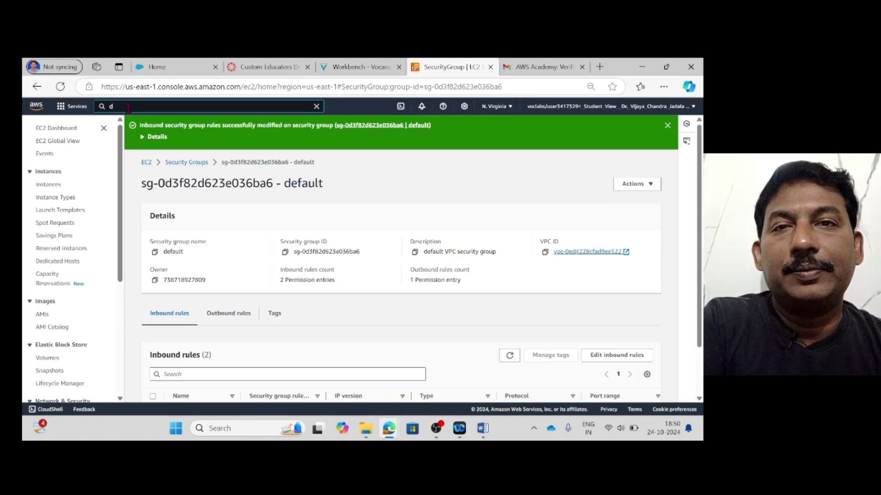
type("rds")
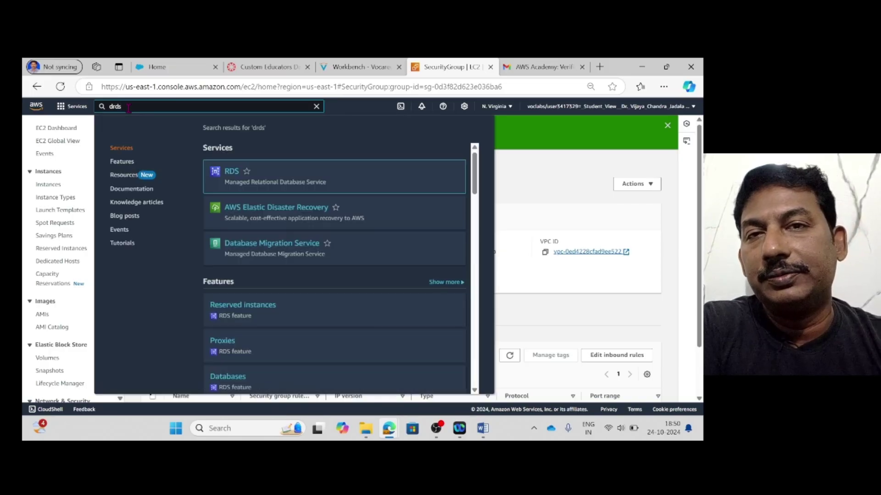
key("BackSpace")
key("BackSpace")
key("BackSpace")
type("rds")
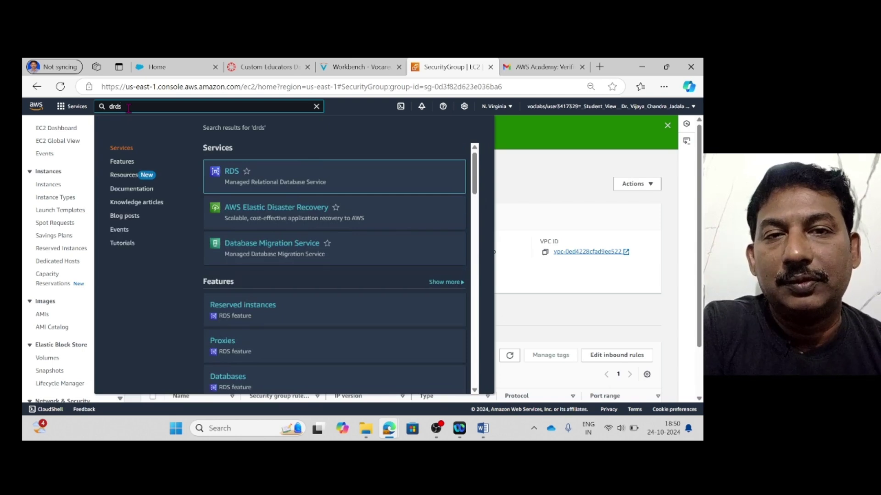
left_click(229, 179)
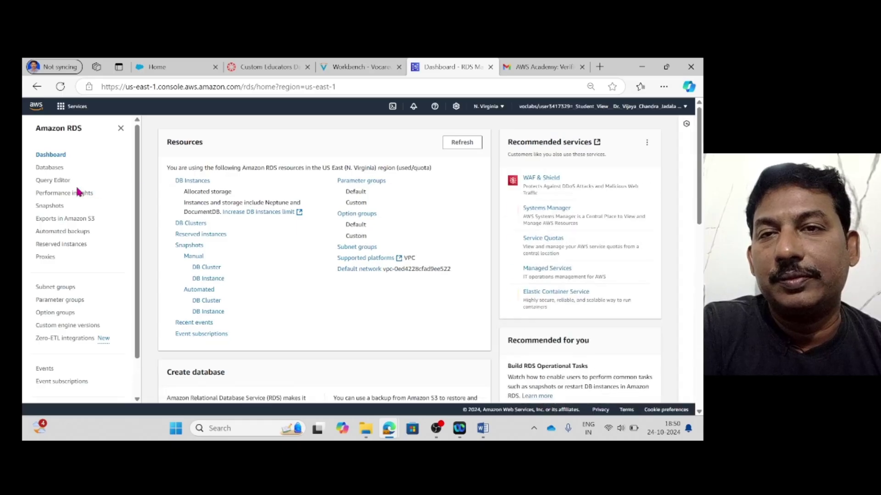
Open mydb-instance from the databases list and check its endpoint and port under Connectivity & security
left_click(53, 168)
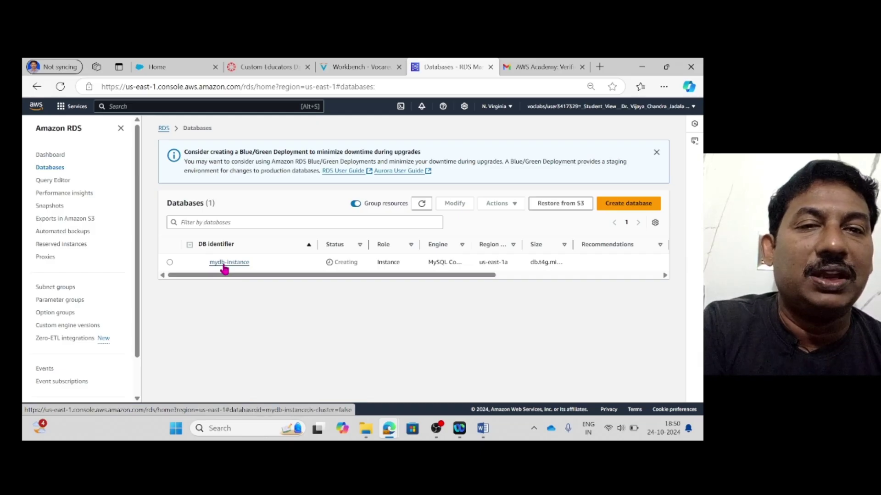
left_click(224, 267)
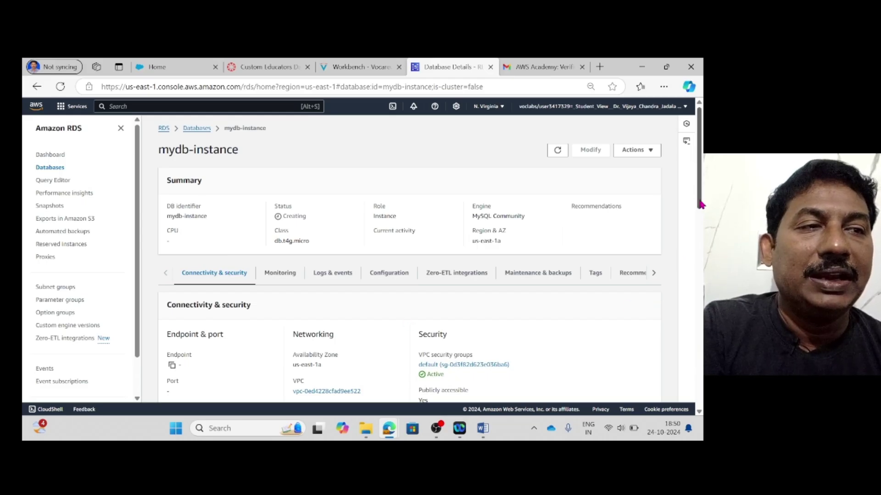
left_click_drag(700, 204, 706, 246)
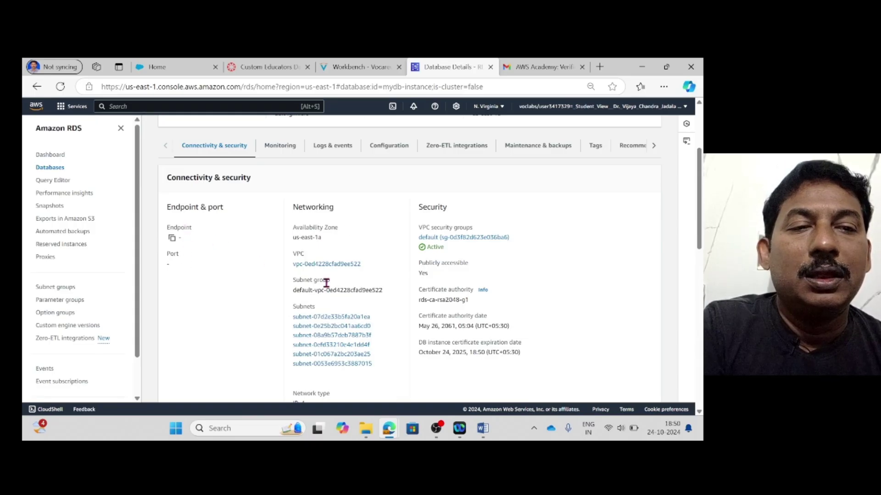
Switch to the Word instructions and copy the MySQL Workbench download link under Step 2
left_click(484, 431)
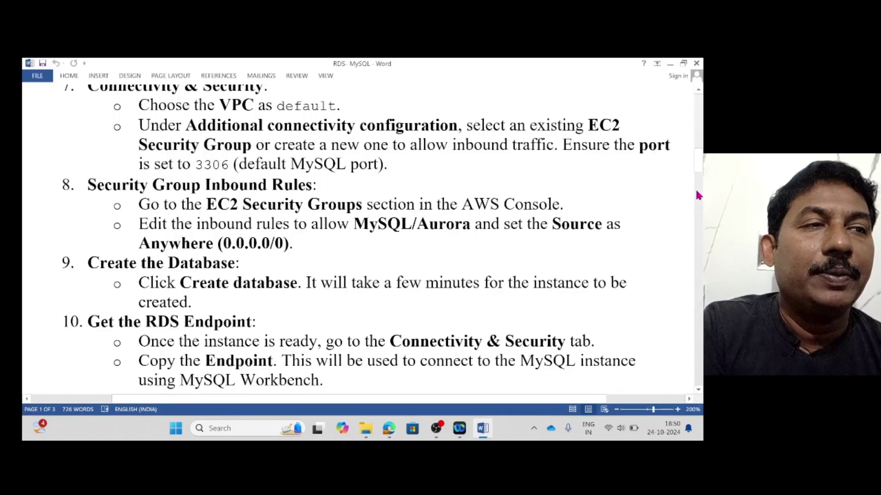
left_click_drag(695, 161, 699, 208)
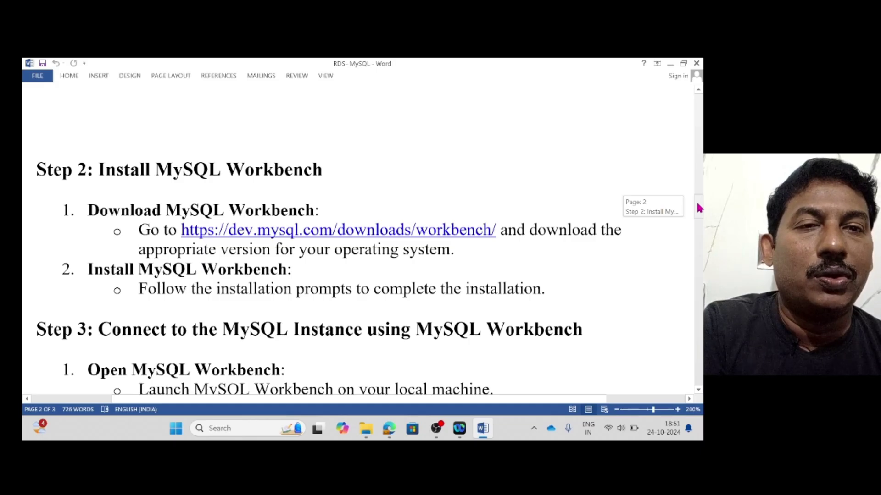
left_click_drag(698, 208, 698, 208)
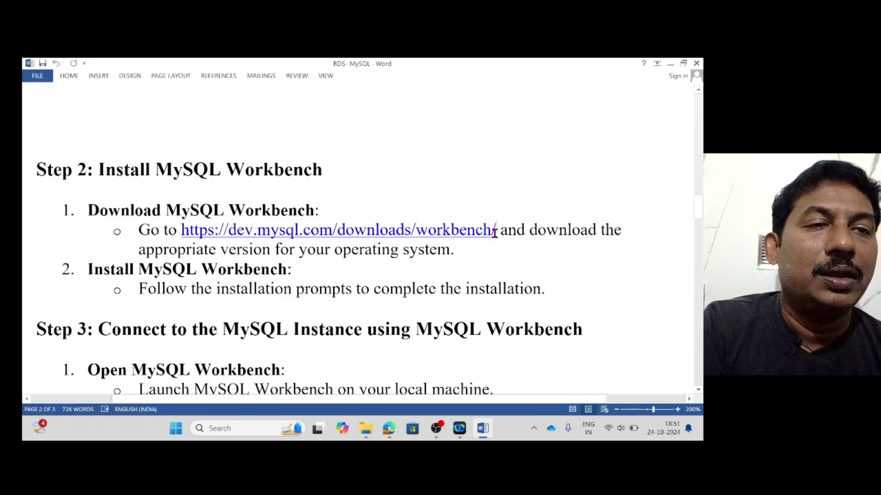
left_click_drag(494, 232, 182, 237)
key("ctrl+c")
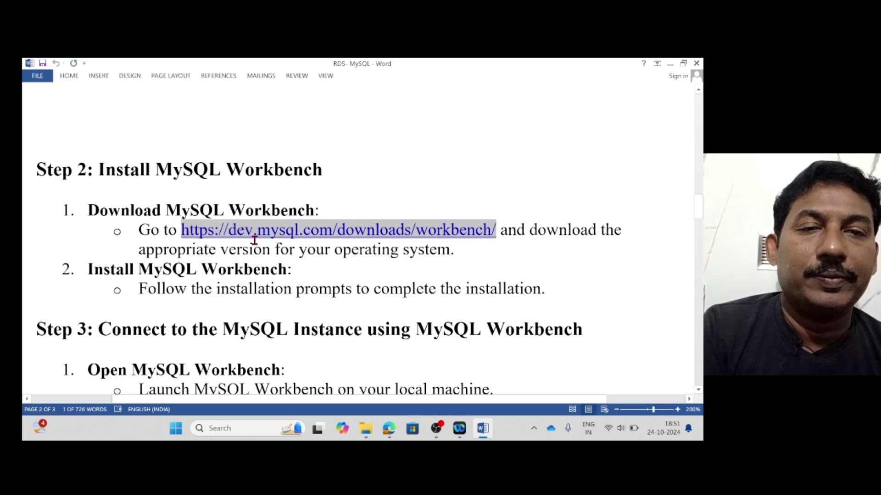
Return to the browser, reload the mydb-instance details and check the endpoint and port again
left_click(670, 67)
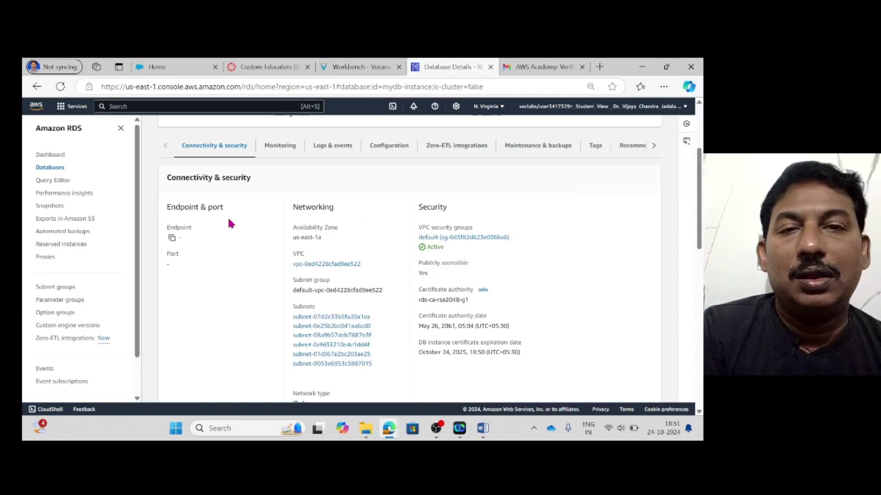
left_click(60, 86)
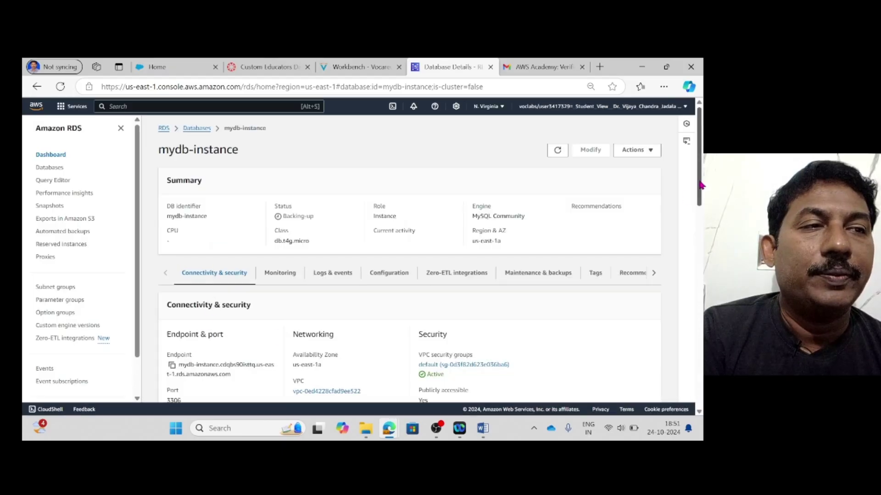
left_click_drag(701, 185, 702, 230)
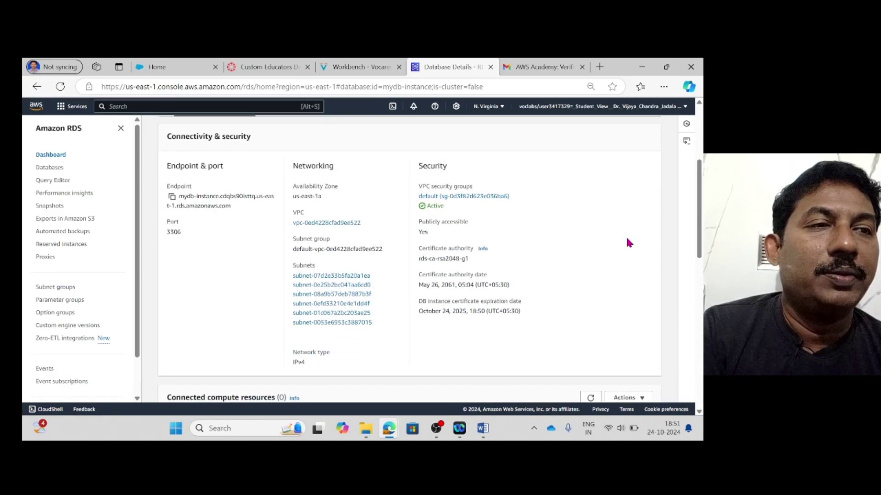
left_click_drag(702, 225, 703, 238)
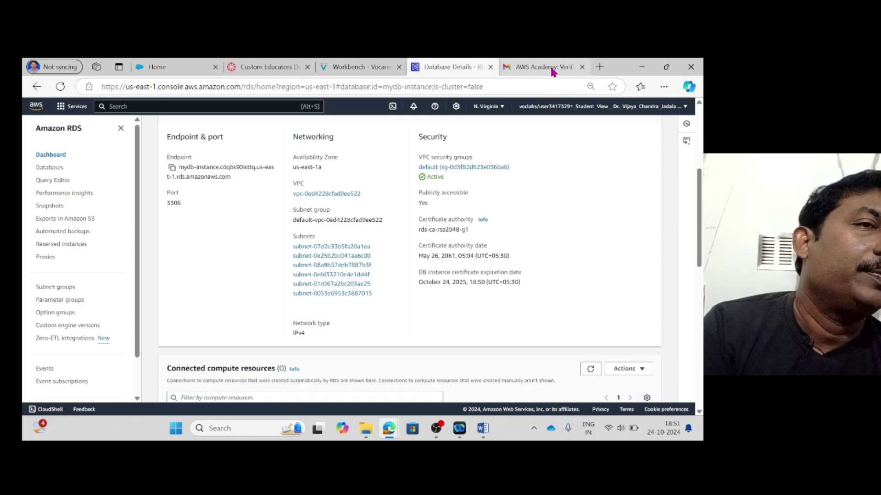
left_click(582, 67)
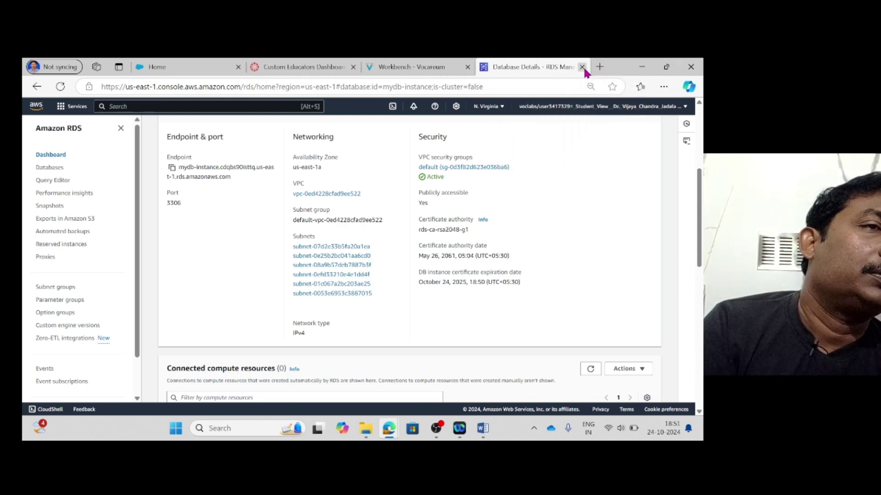
left_click(599, 66)
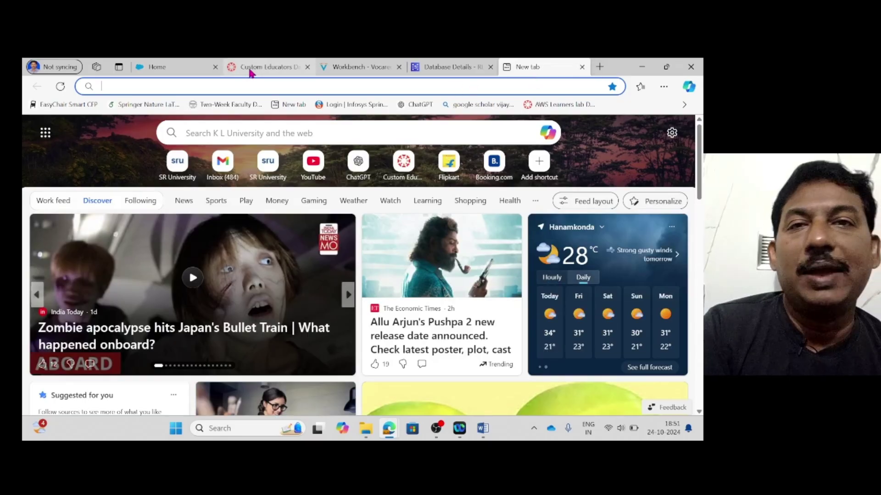
left_click(119, 90)
key("ctrl+v")
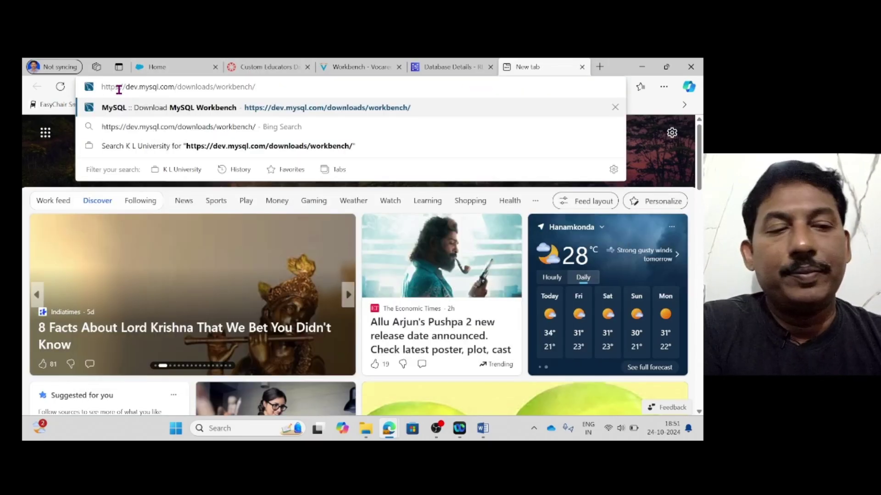
key("Return")
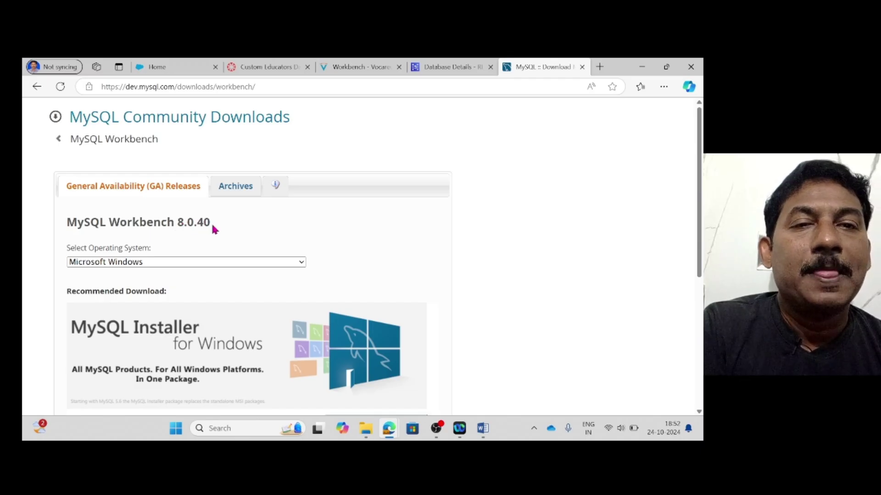
left_click(229, 194)
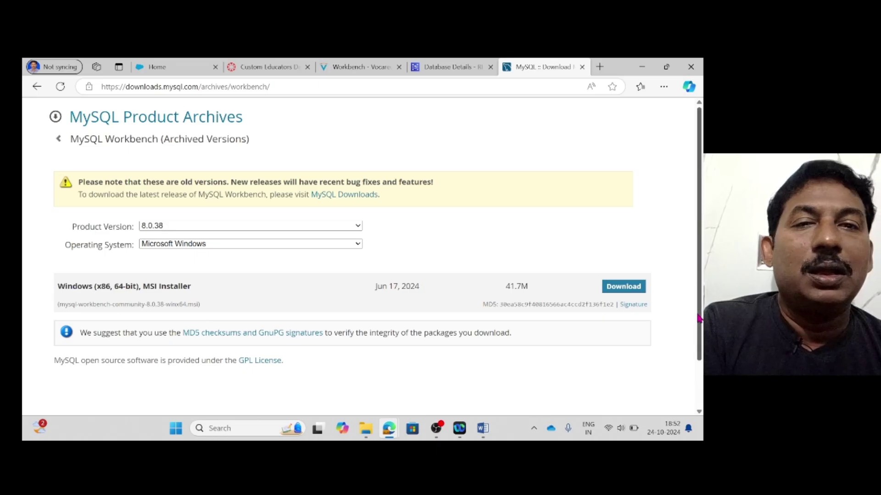
Download the Windows (x86, 64-bit) MSI Installer of MySQL Workbench 8.0.38
scroll(698, 318, "down", 1)
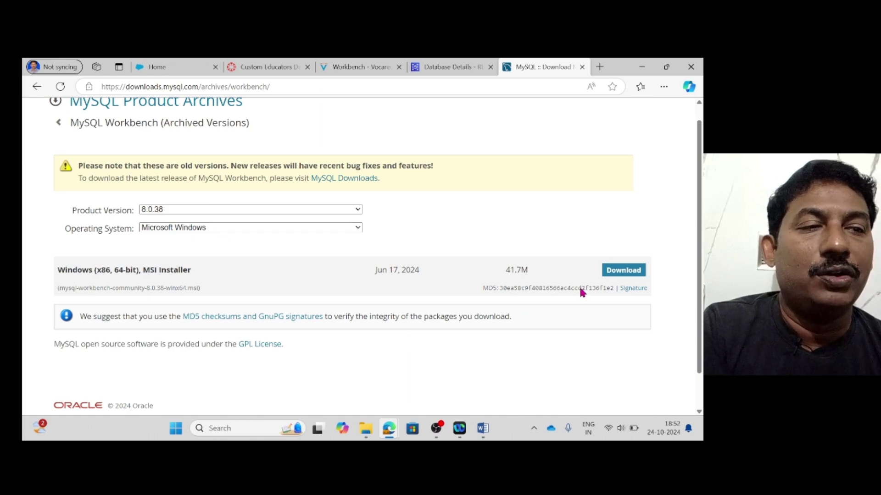
left_click(616, 275)
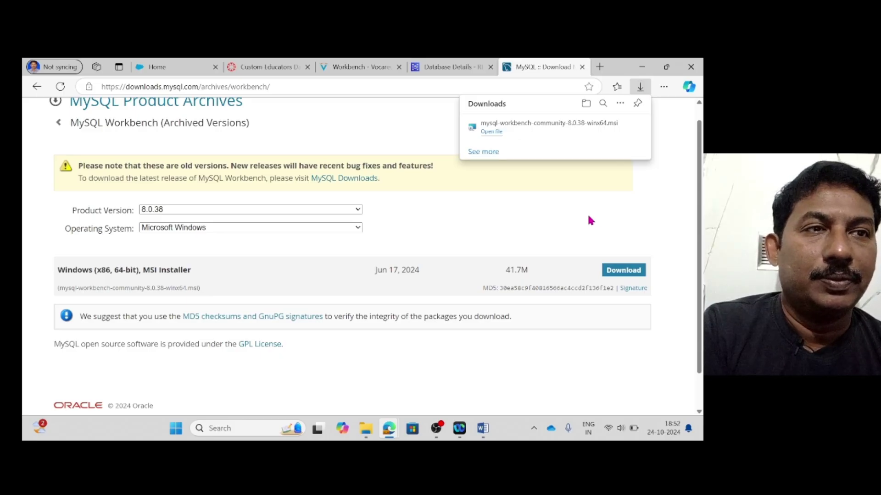
left_click(493, 132)
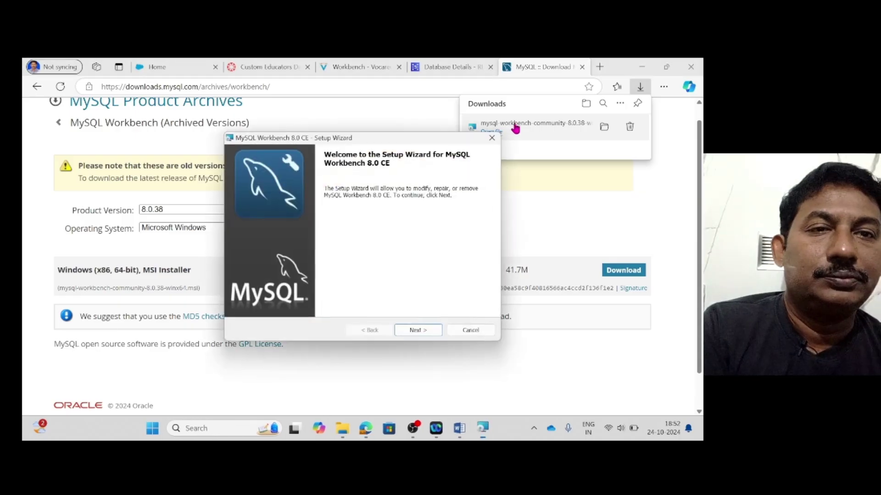
left_click(428, 336)
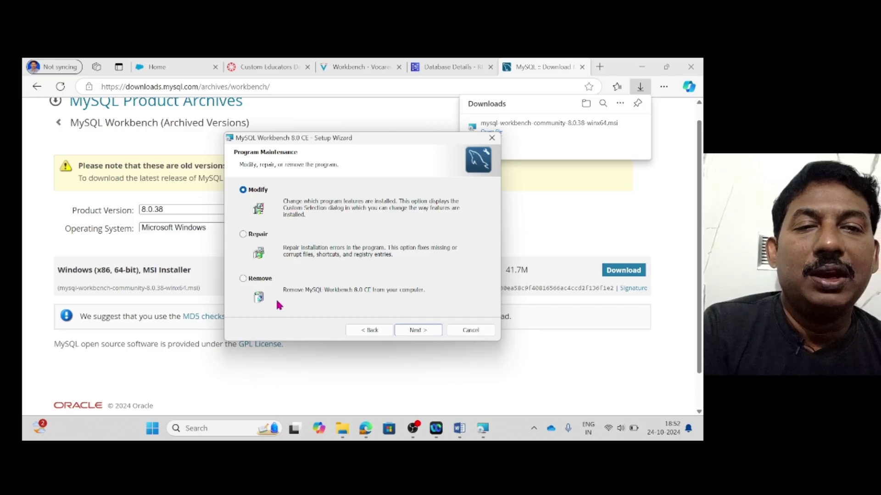
left_click(466, 335)
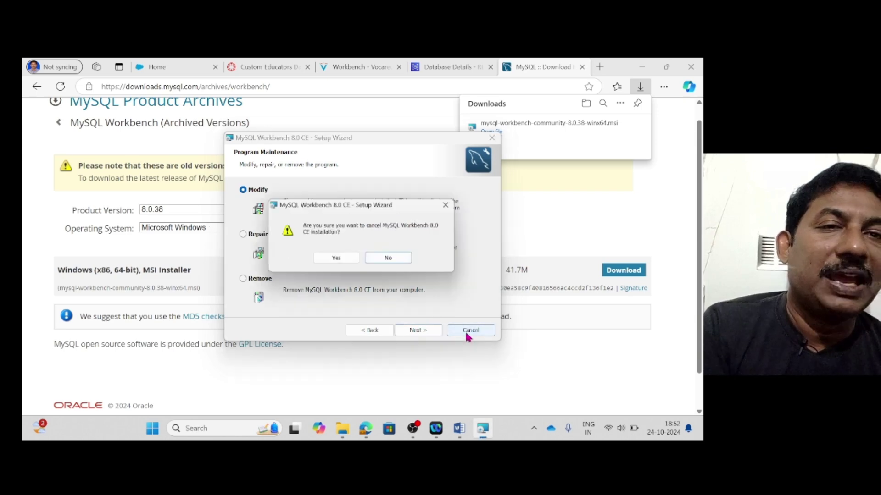
left_click(336, 260)
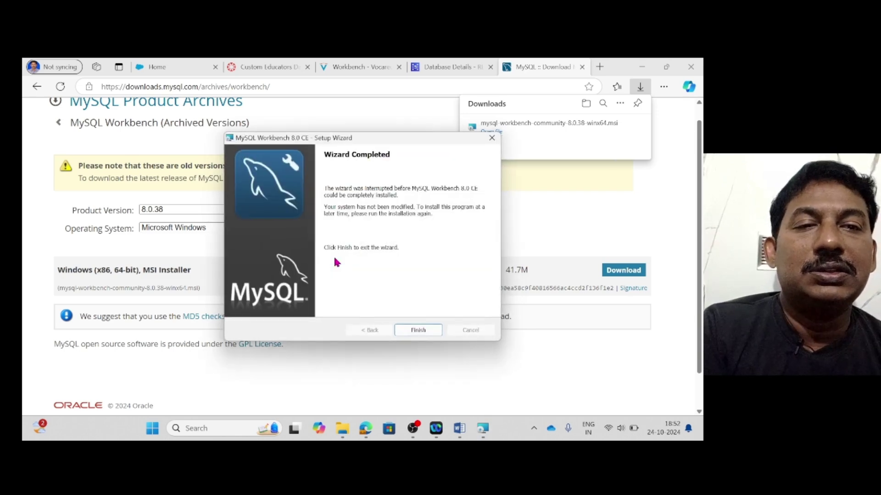
left_click(418, 331)
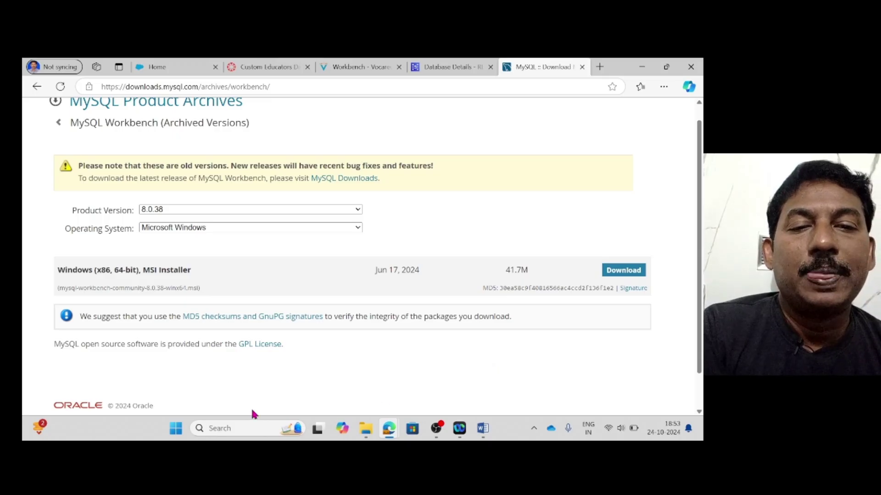
Search Windows for "sql" and open MySQL Workbench 8.0 CE
left_click(232, 429)
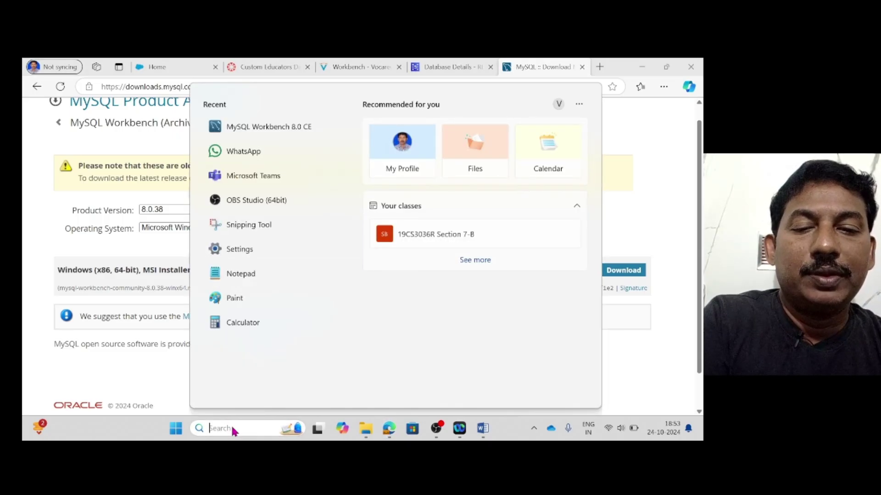
type("sql")
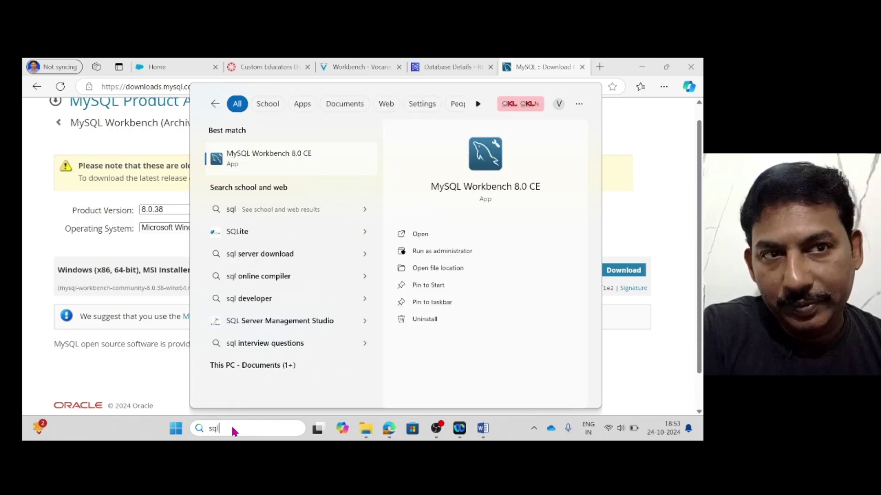
left_click(494, 186)
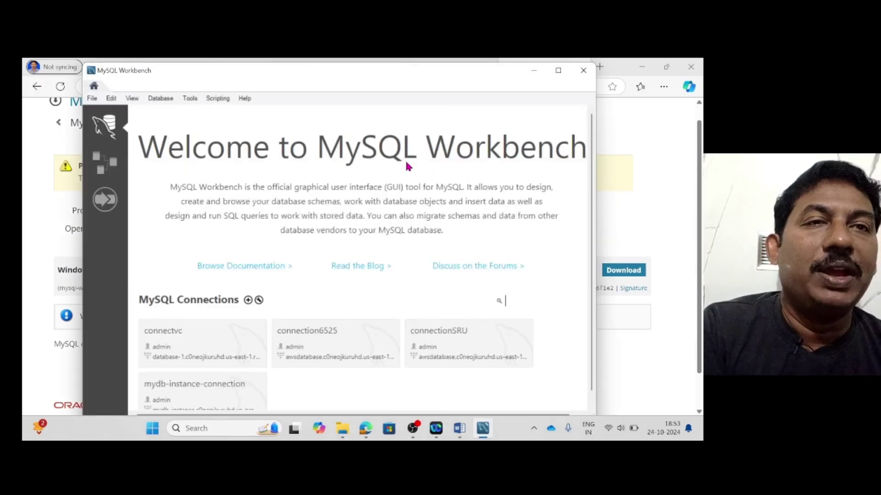
left_click(247, 300)
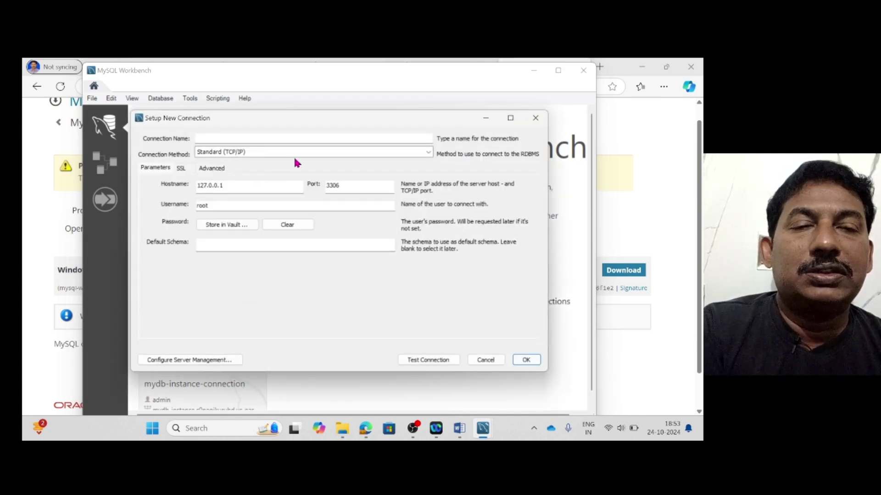
left_click(225, 185)
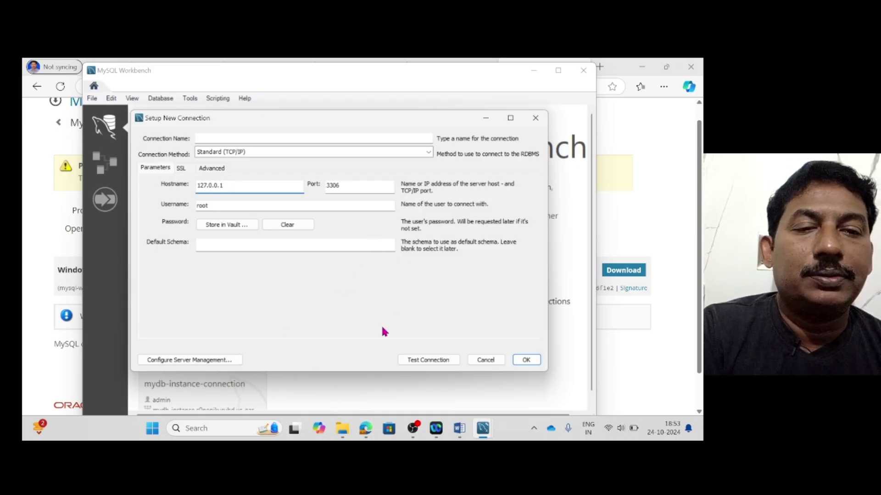
mouse_move(365, 429)
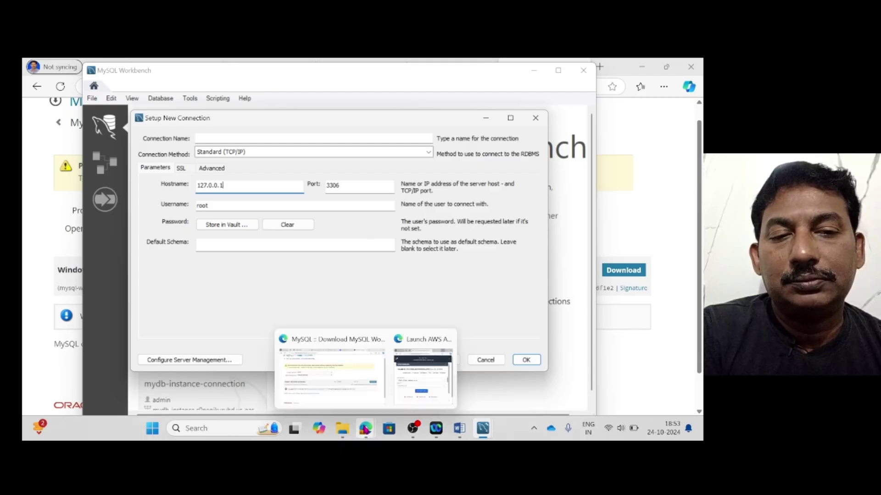
mouse_move(345, 389)
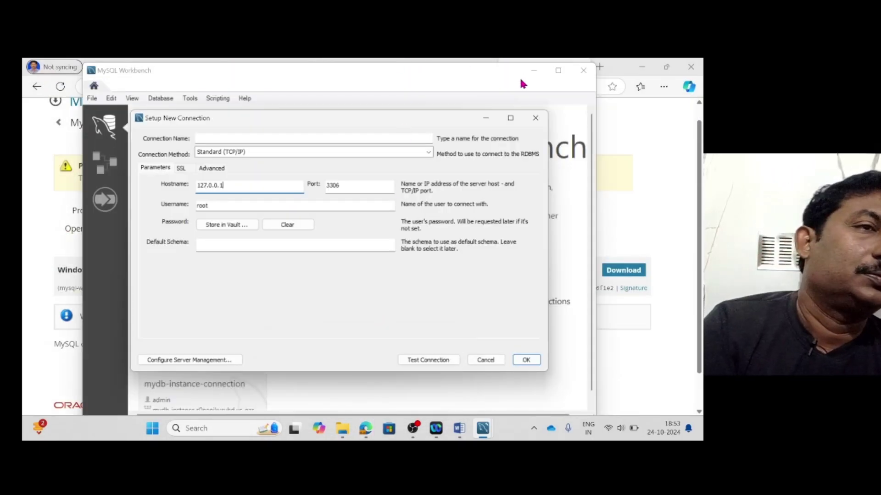
left_click(535, 70)
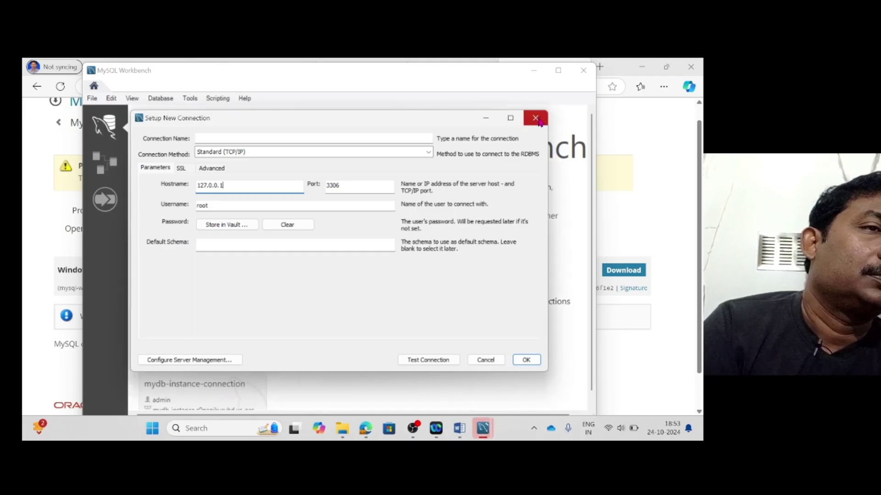
left_click(535, 118)
Switch to the browser's RDS database details and copy the endpoint of mydb-instance
left_click(535, 72)
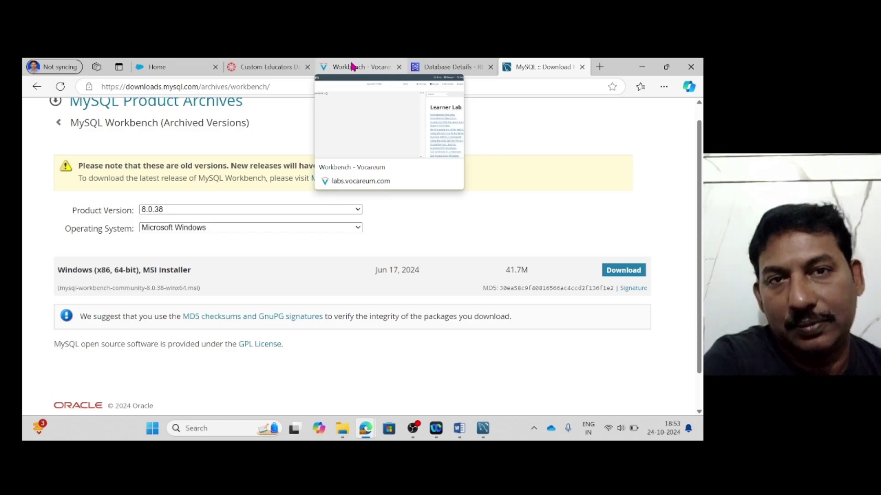
left_click(434, 69)
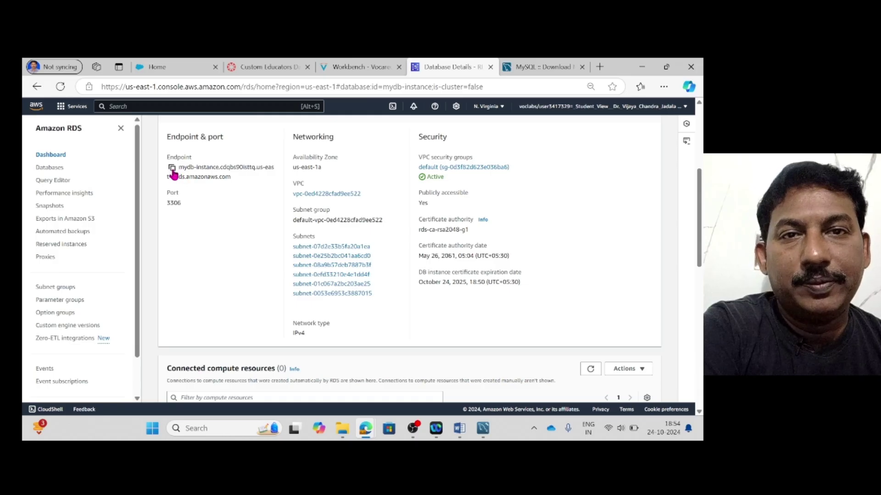
left_click(171, 167)
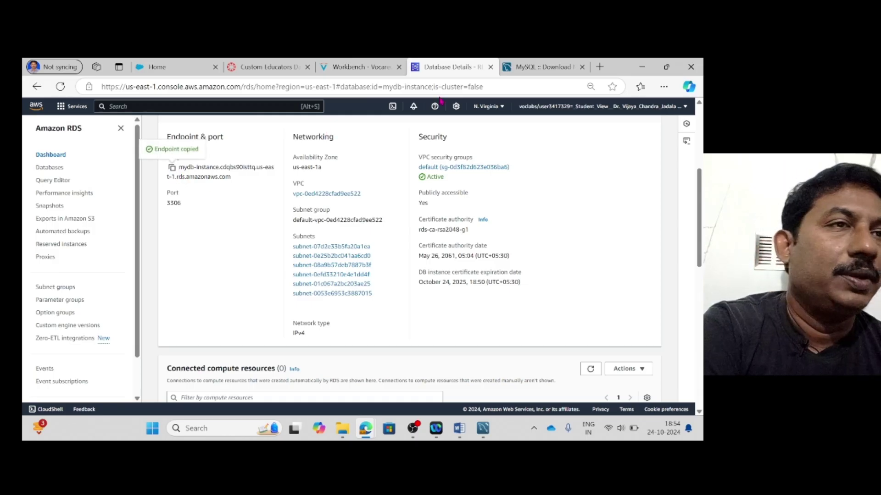
left_click(547, 70)
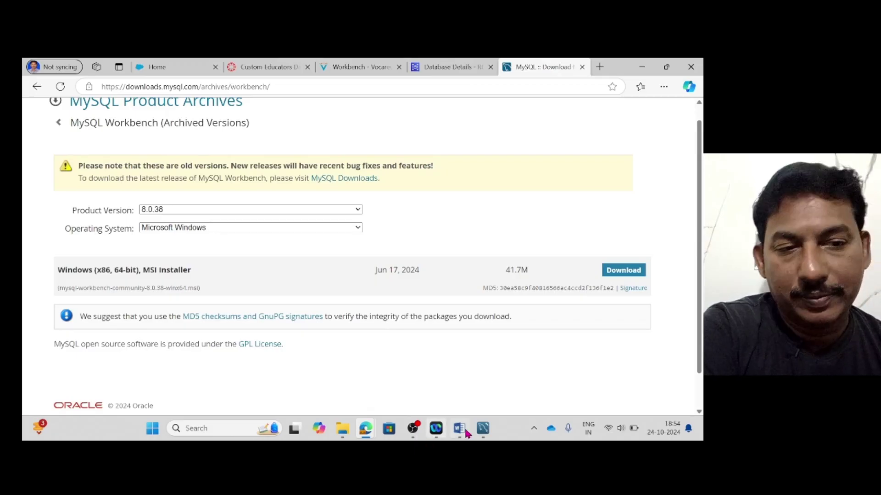
Return to MySQL Workbench, start a new connection and replace its hostname with the copied mydb-instance endpoint
left_click(482, 430)
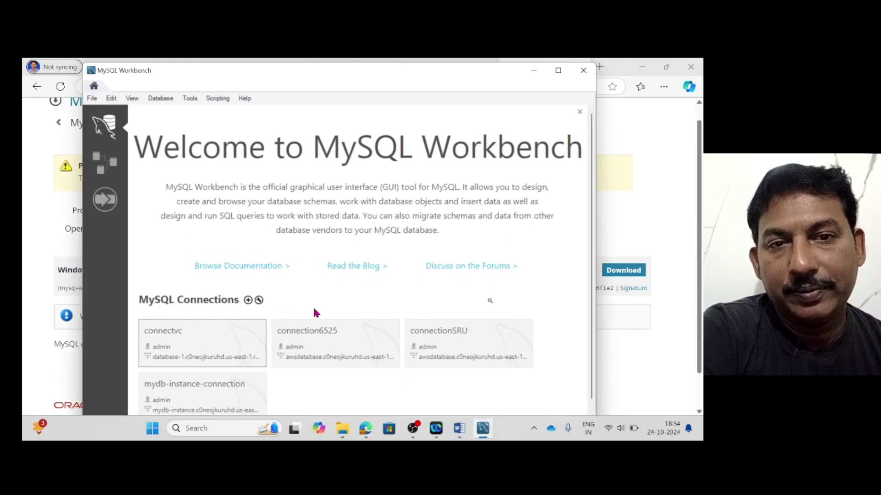
left_click(248, 301)
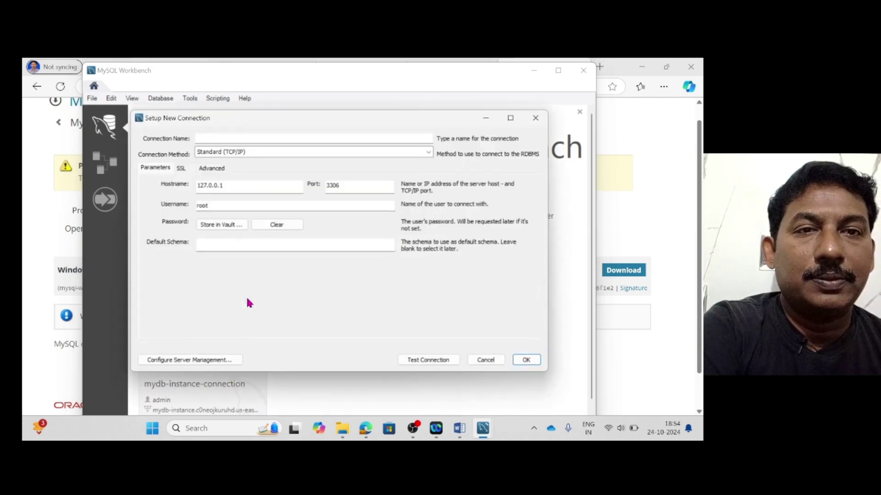
left_click_drag(230, 186, 190, 194)
key("ctrl+v")
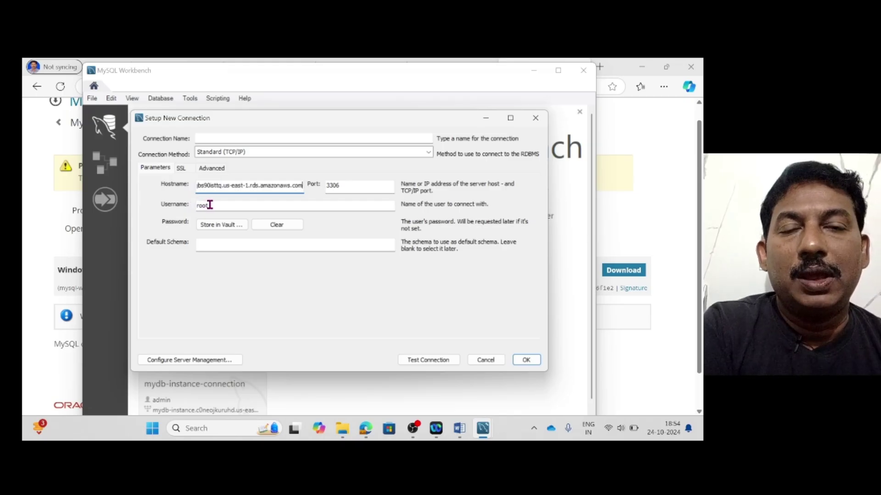
Set the new connection's username to admin
left_click(210, 205)
key("BackSpace")
key("BackSpace")
key("BackSpace")
key("BackSpace")
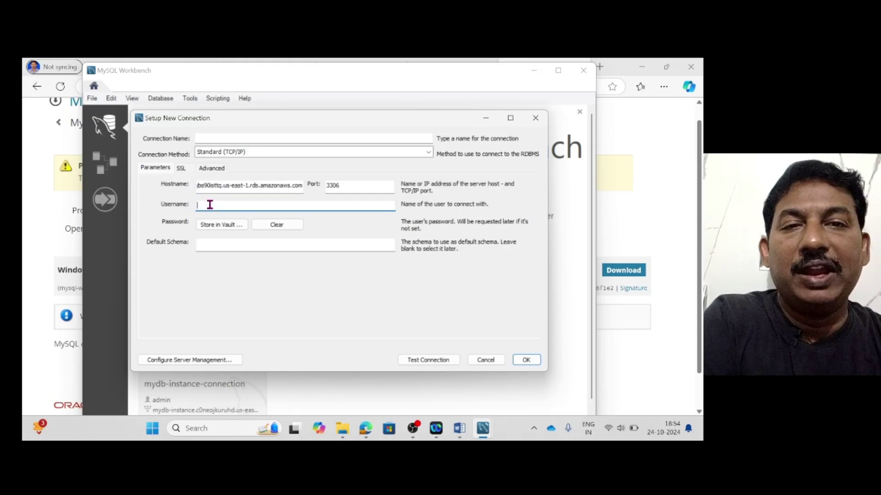
type("ad")
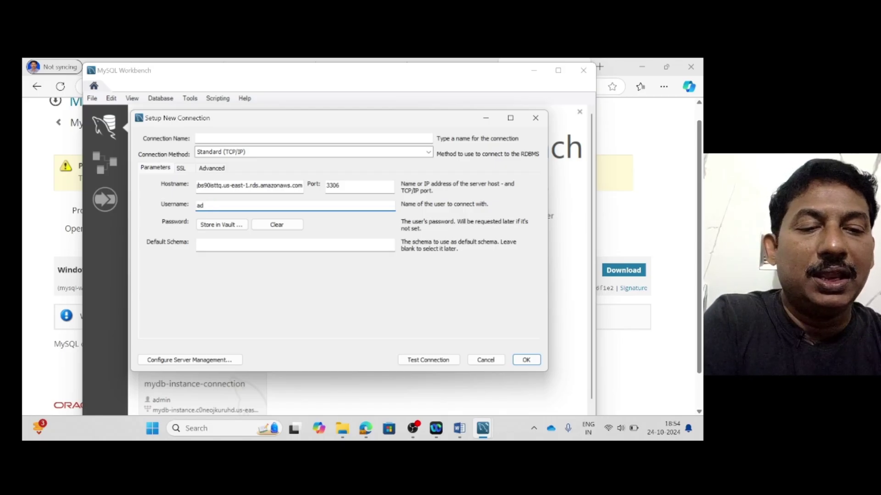
type("m")
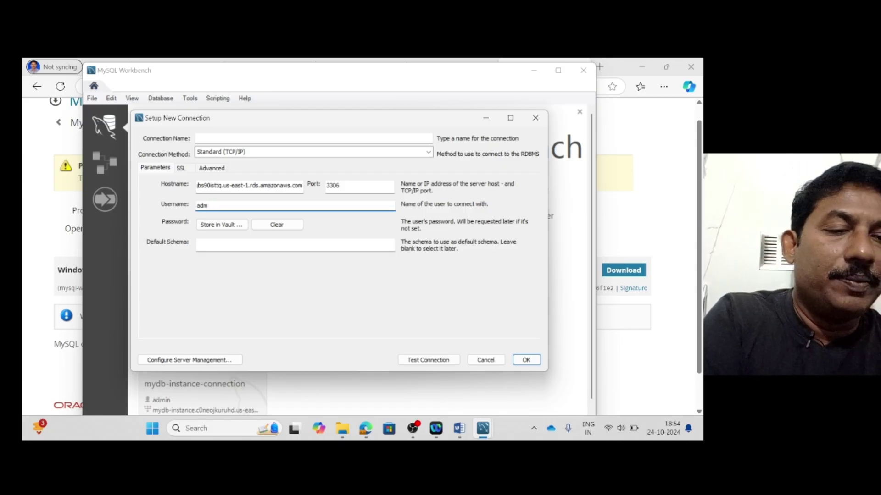
type("in")
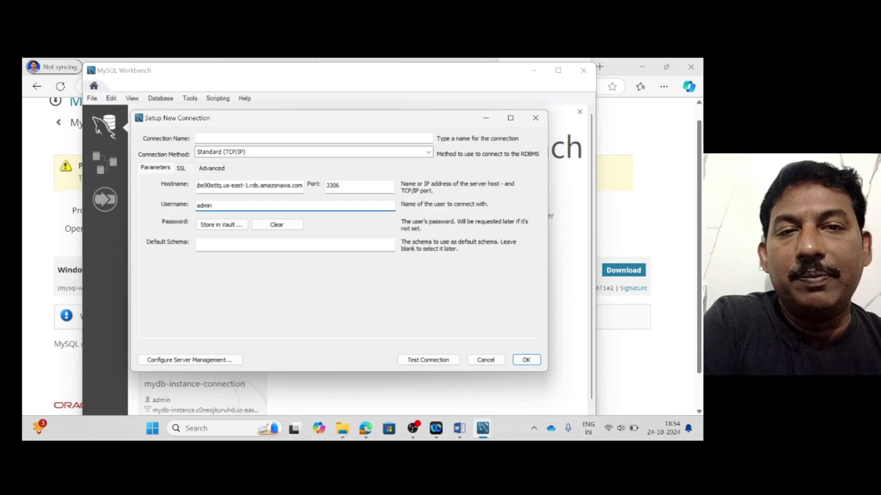
Keep Standard (TCP/IP) as the connection method and name the new connection connectionSR
left_click(256, 153)
left_click(255, 152)
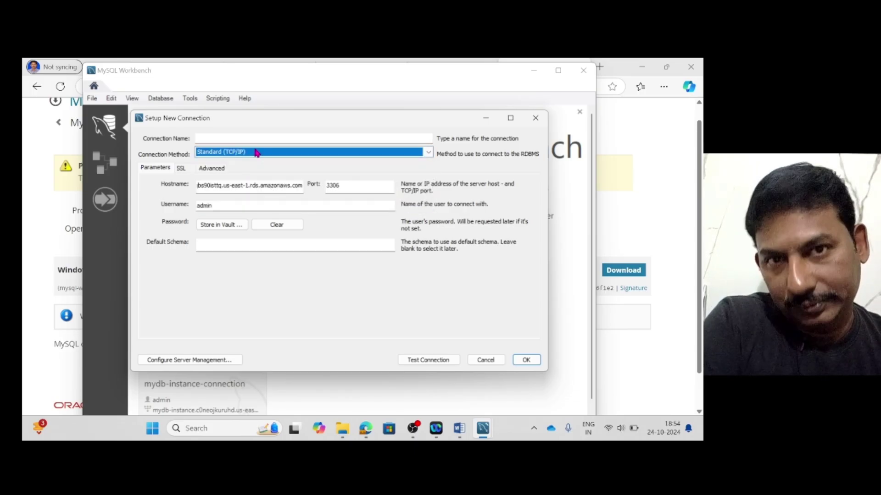
left_click(239, 138)
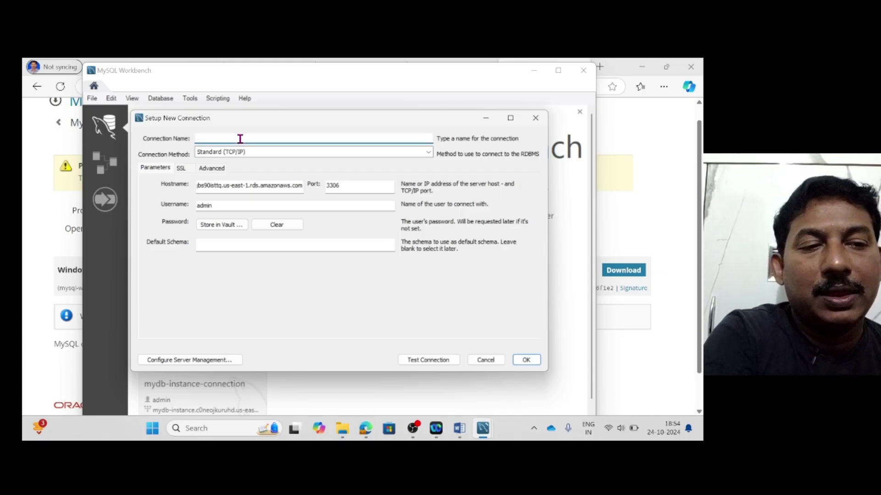
type("c")
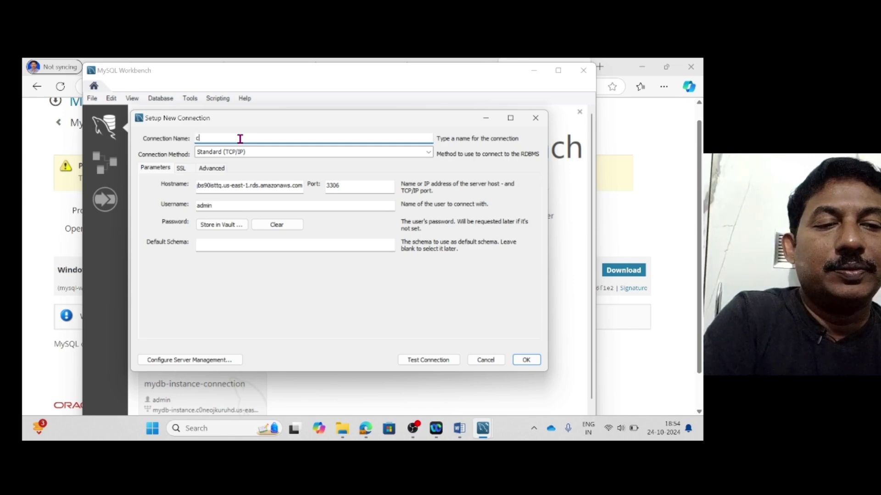
type("onnec")
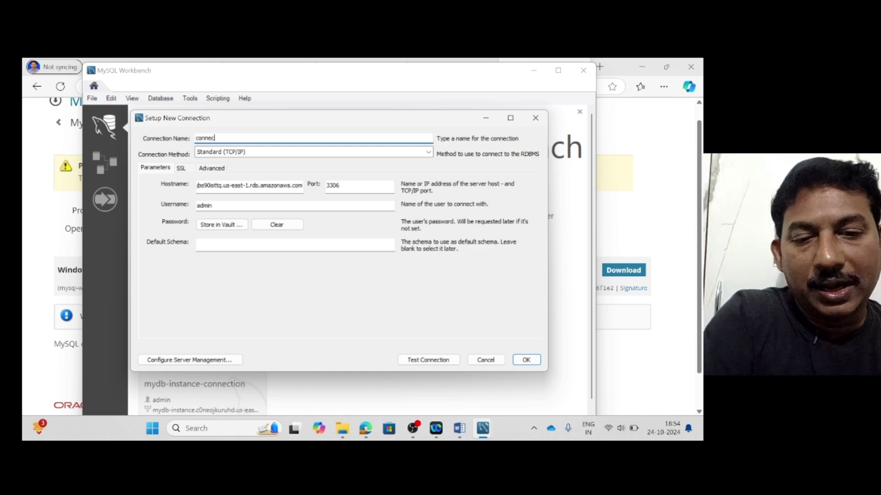
type("tion")
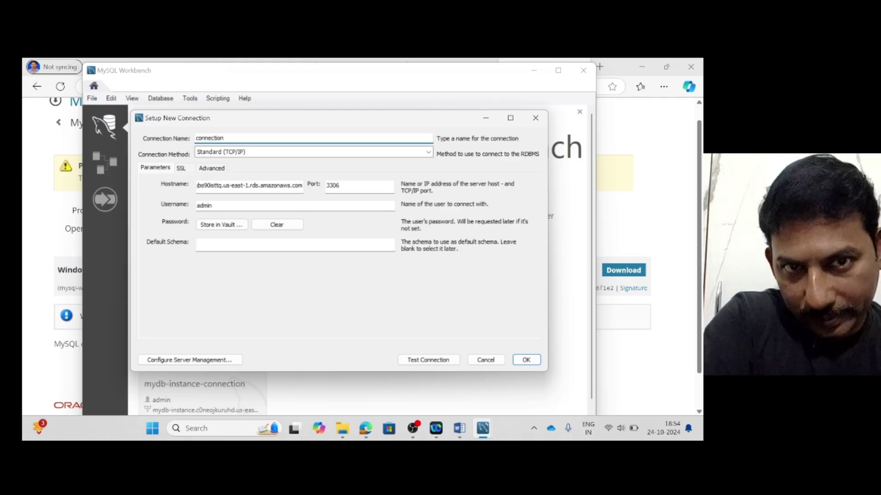
type("SR")
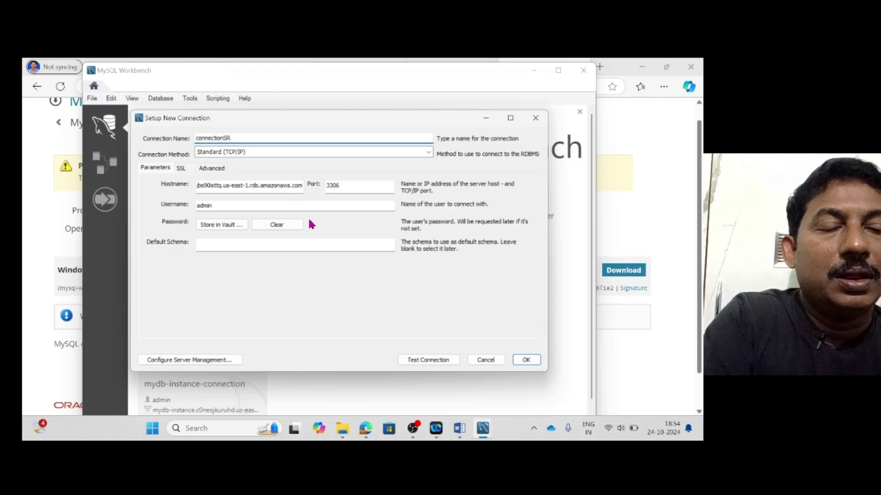
Test the connectionSR connection by entering the admin account password, and save the connection
left_click(424, 360)
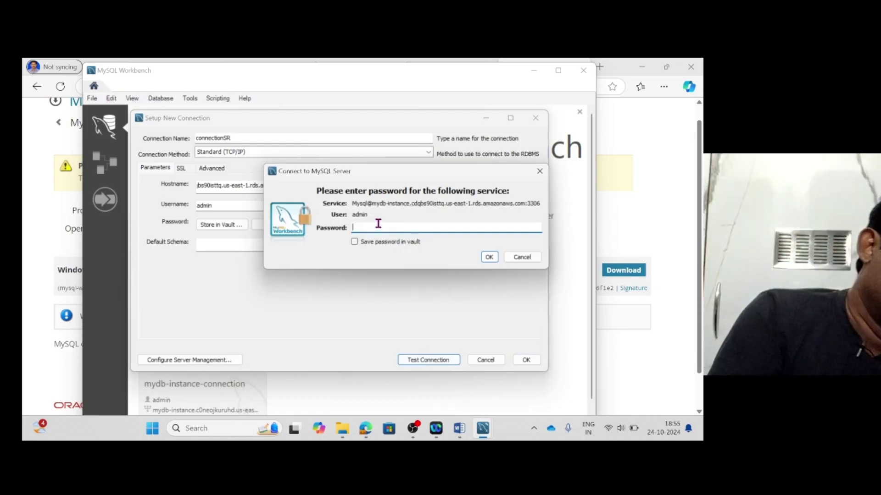
key("Caps_Lock")
type("*")
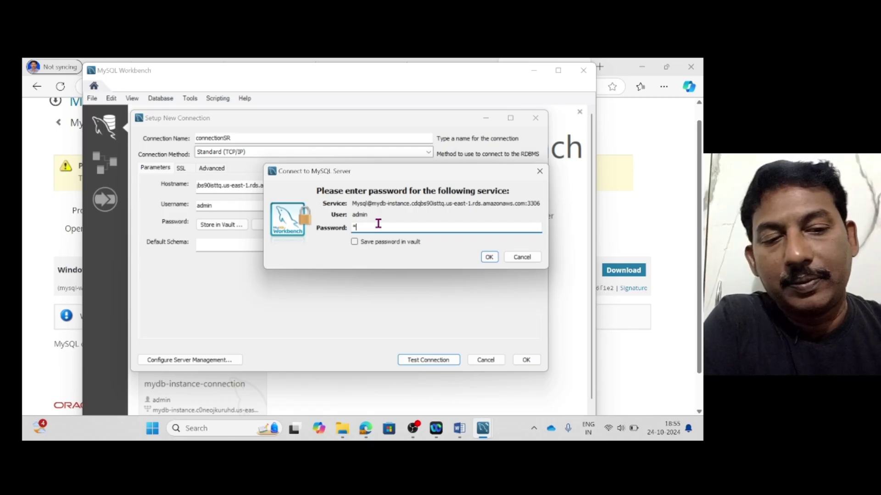
type("*")
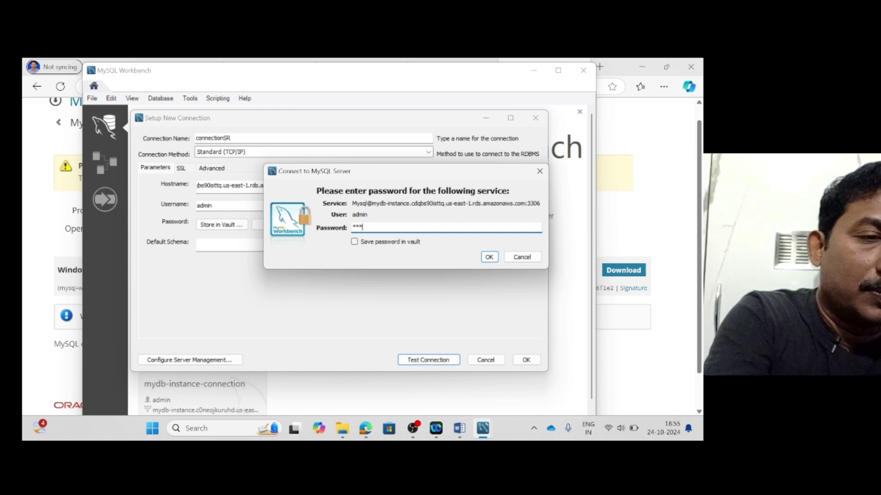
type("*")
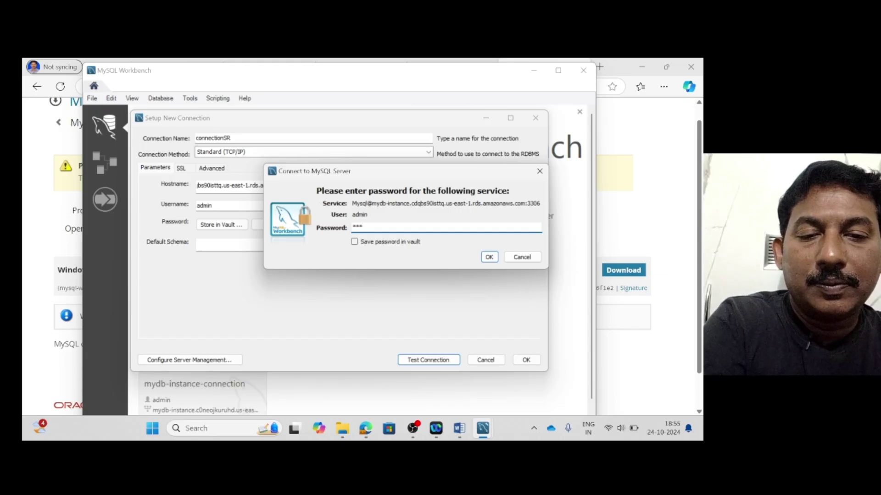
type("**")
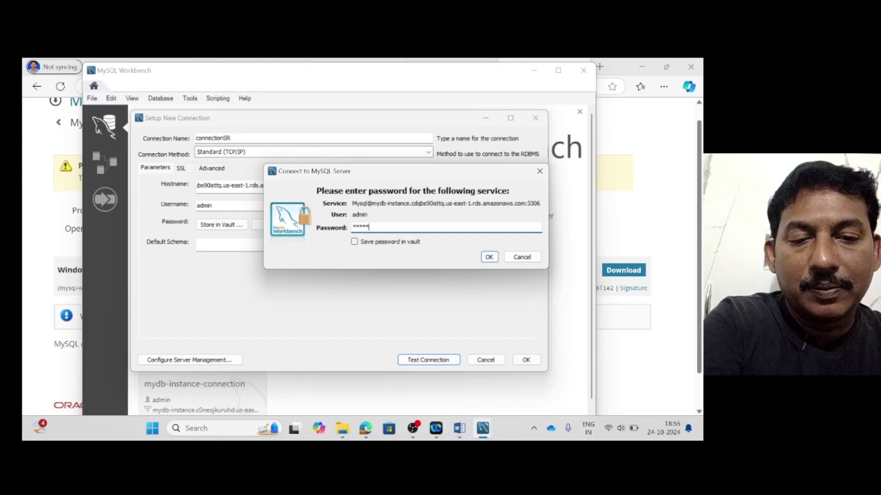
type("**")
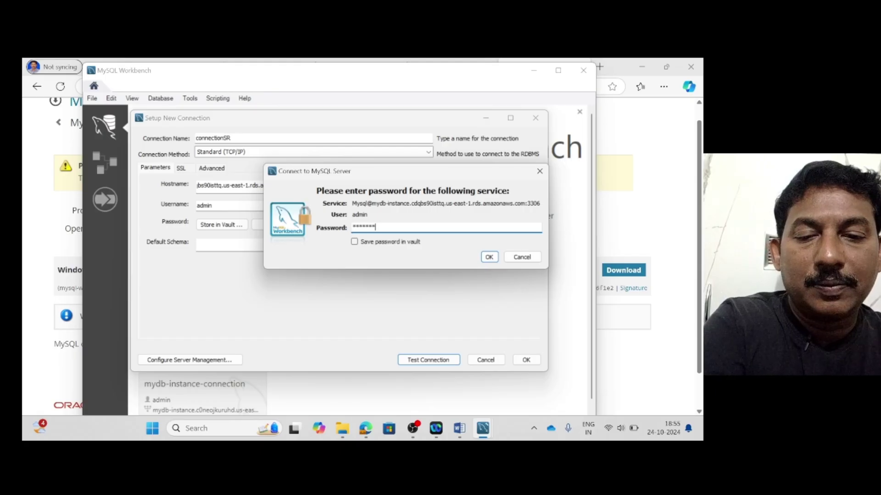
type("*")
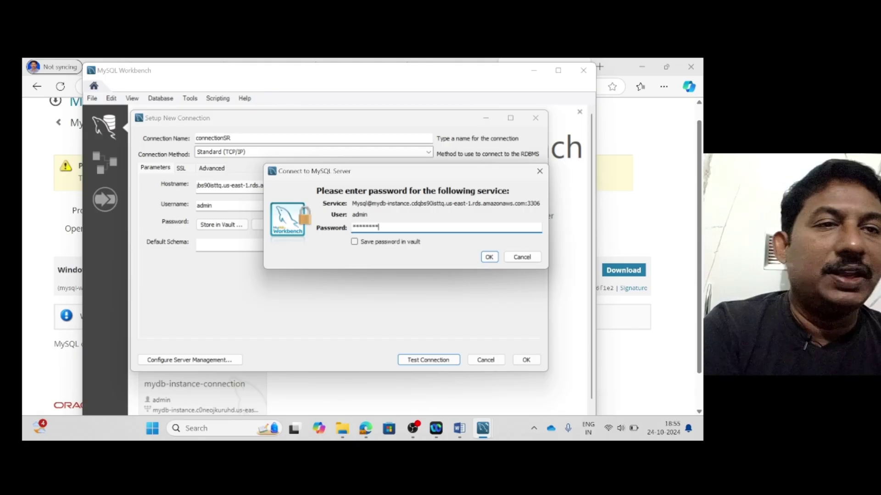
left_click(489, 258)
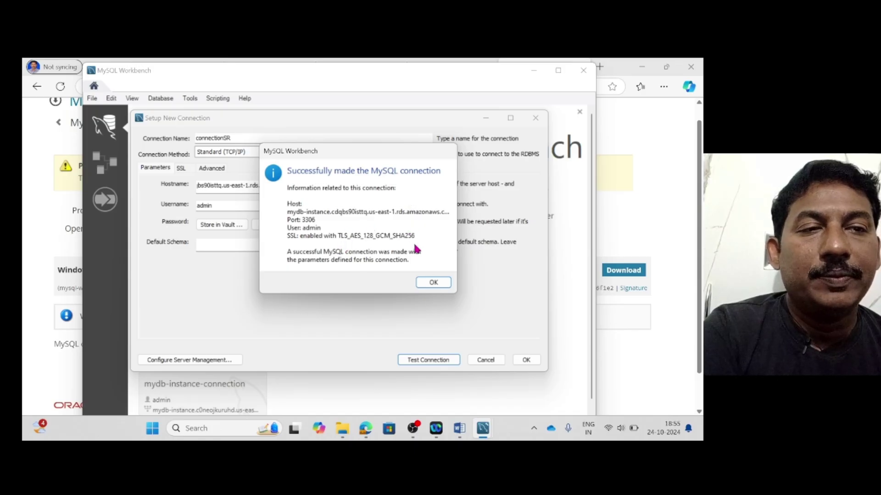
left_click(432, 284)
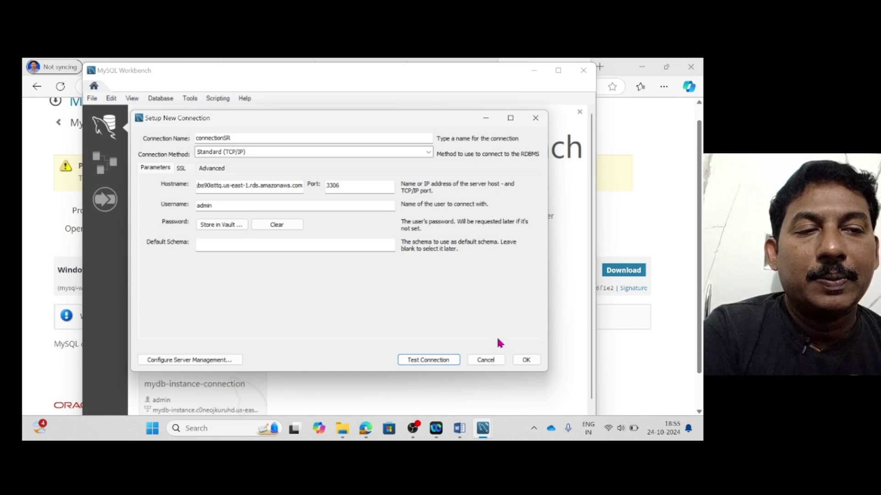
left_click(526, 360)
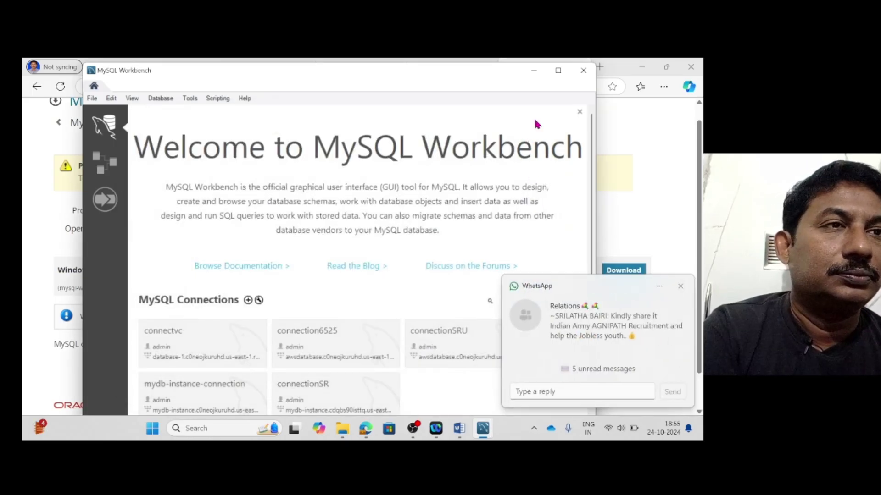
Open the connectionSR connection in MySQL Workbench and clear the old SQL statements from its query editor
left_click(679, 288)
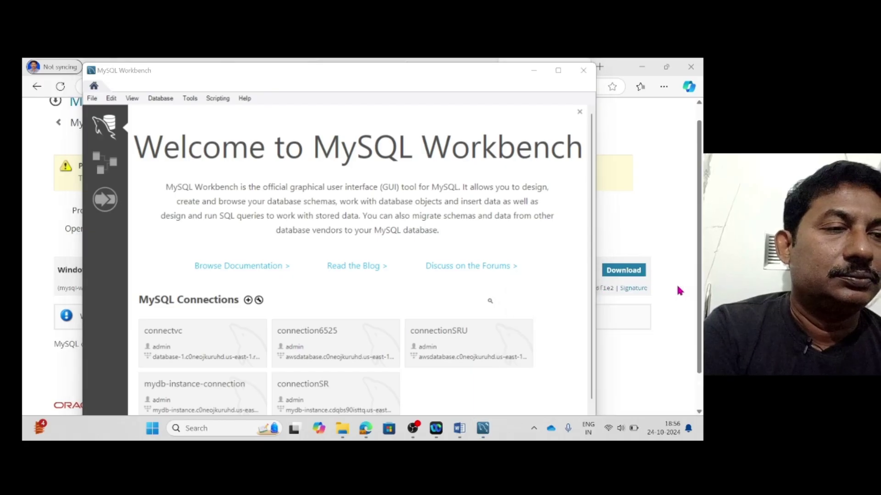
left_click(533, 71)
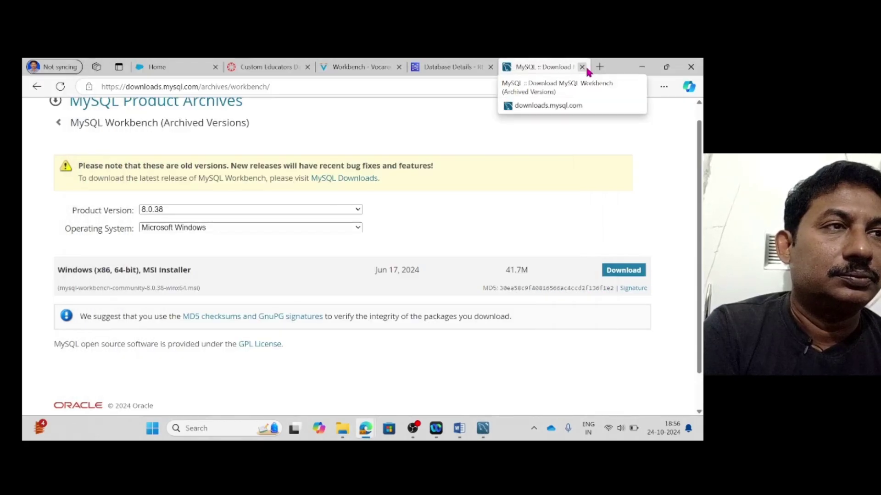
left_click(640, 69)
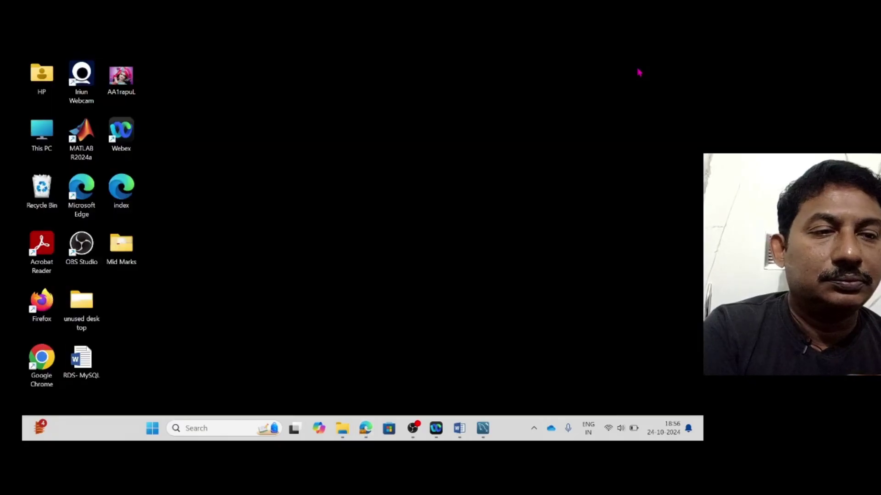
left_click(484, 429)
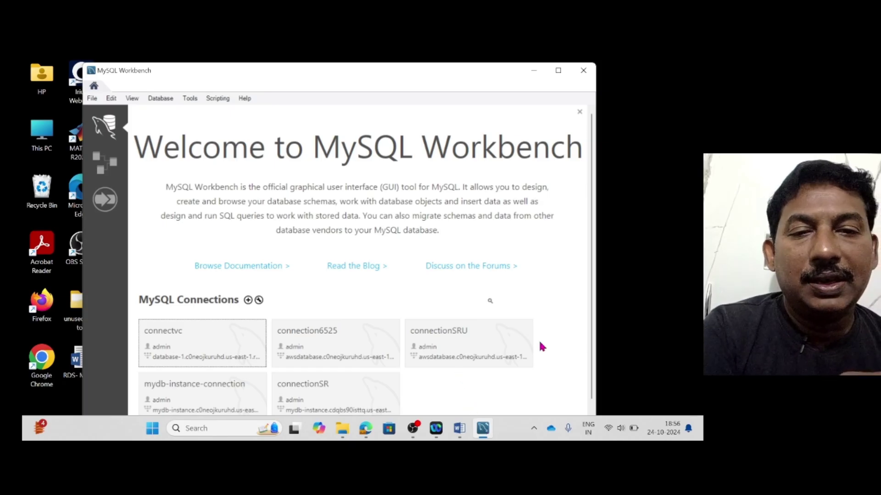
scroll(586, 372, "down", 1)
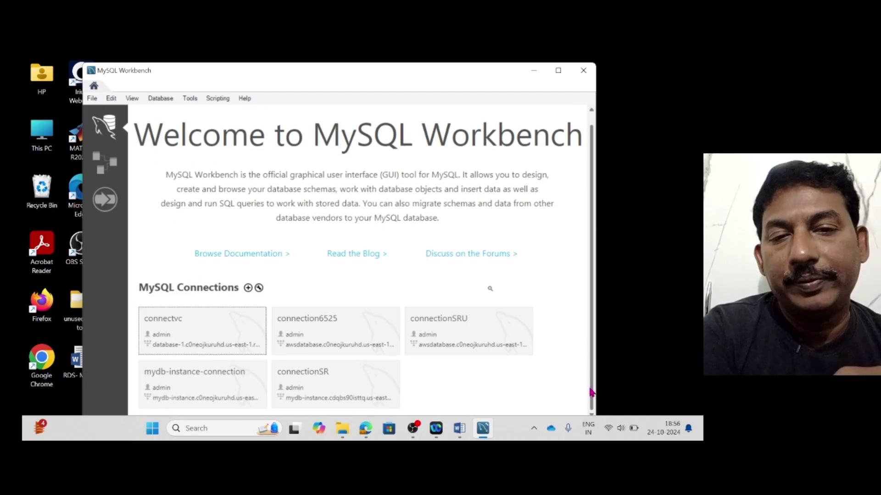
left_click(360, 375)
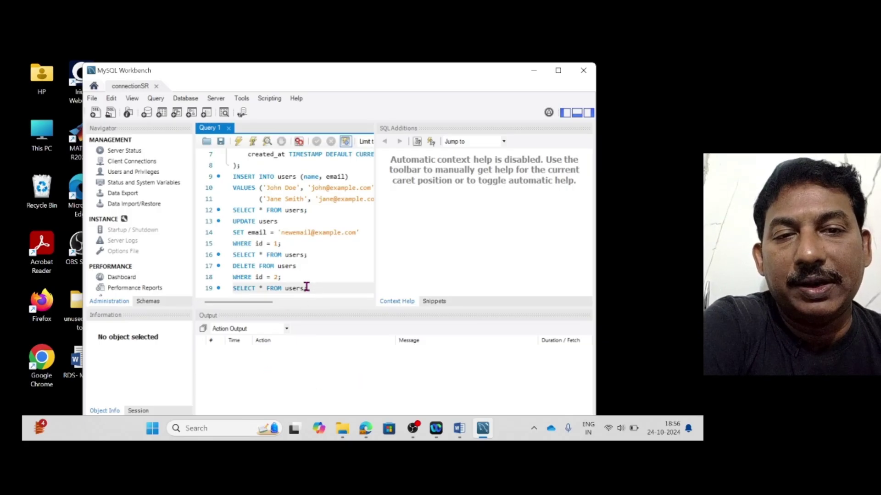
left_click_drag(306, 287, 221, 141)
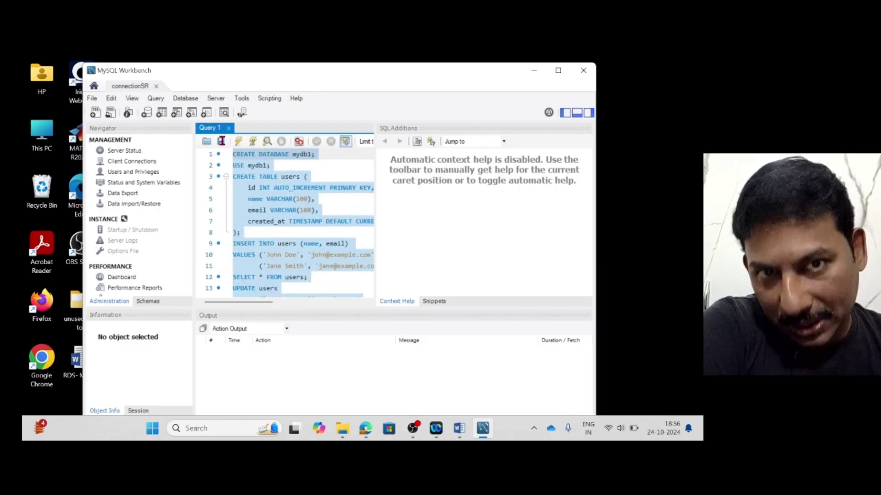
key("Delete")
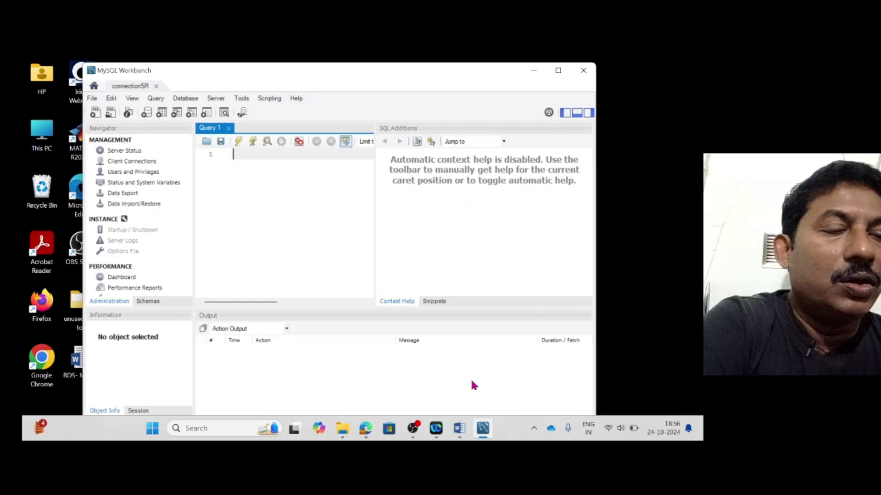
Switch to the RDS- MySQL document in Word and change the database name in the CREATE DATABASE statement to mydb2
left_click(461, 428)
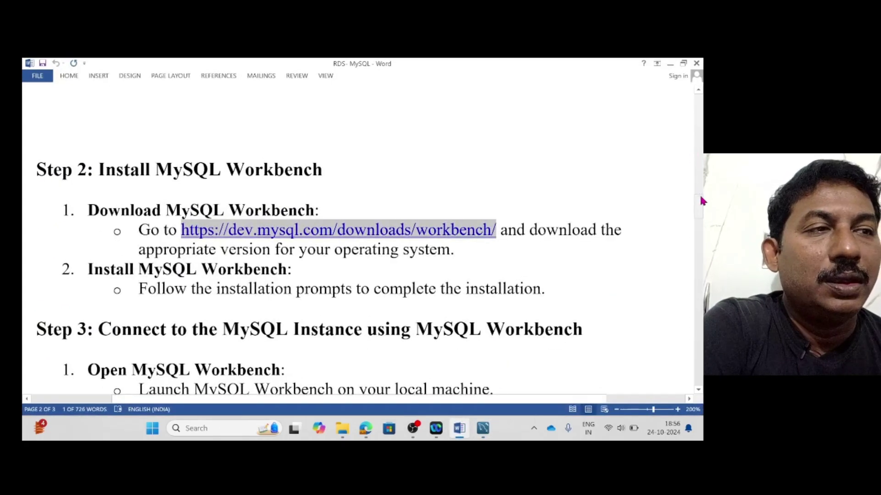
left_click_drag(701, 201, 703, 253)
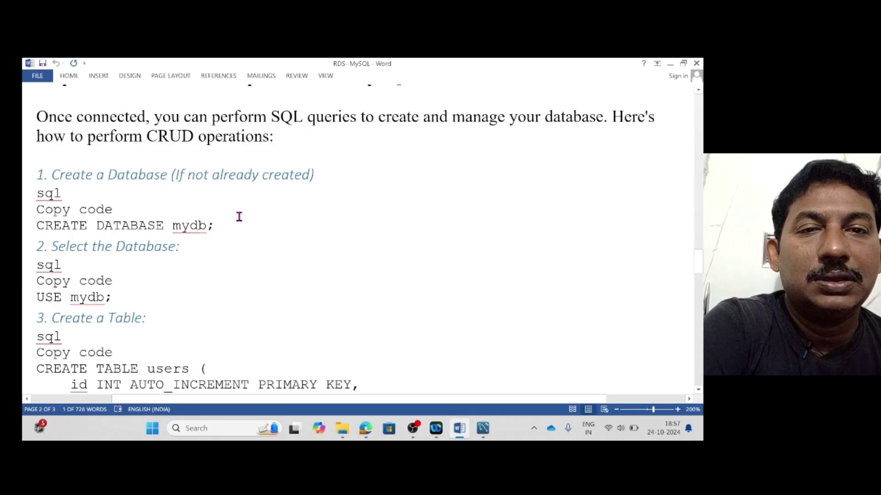
left_click_drag(223, 226, 38, 228)
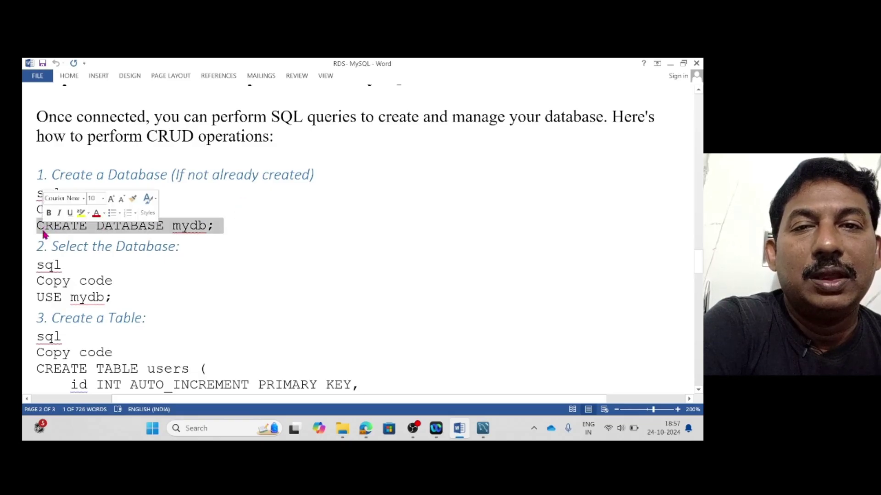
left_click(208, 230)
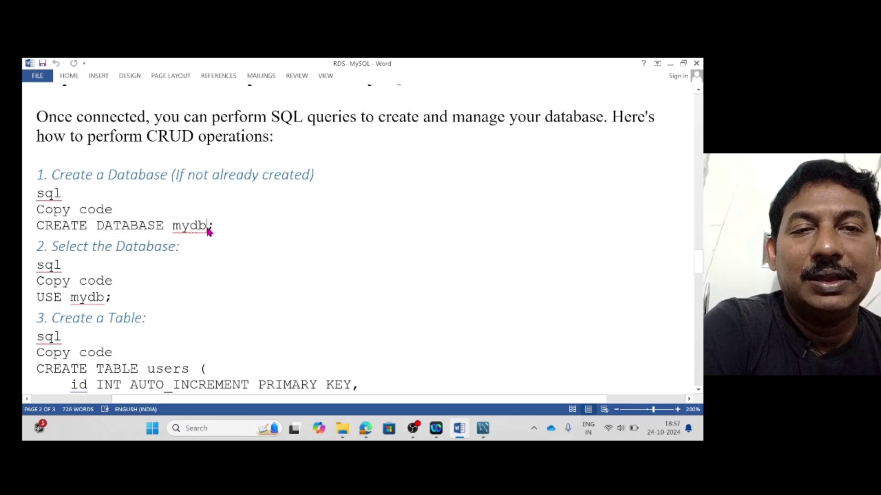
type("2")
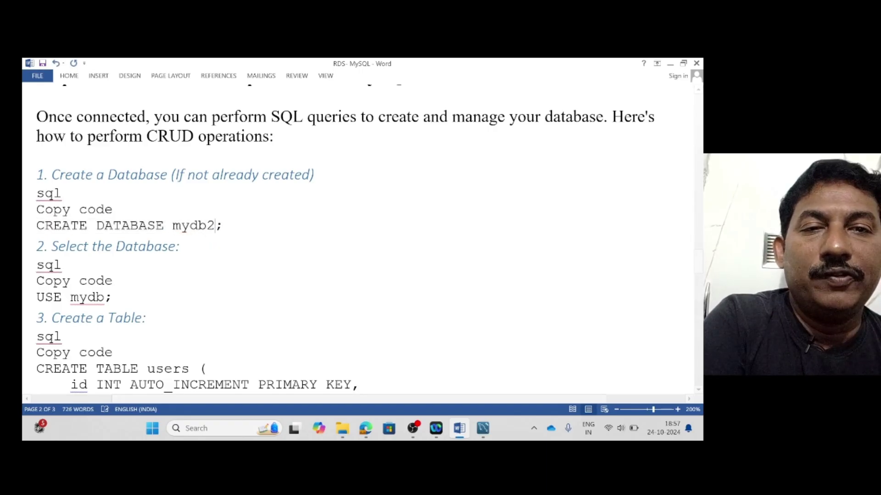
Copy the statement CREATE DATABASE mydb2; from the document into the empty query editor in MySQL Workbench
left_click_drag(231, 225, 65, 228)
key("ctrl+c")
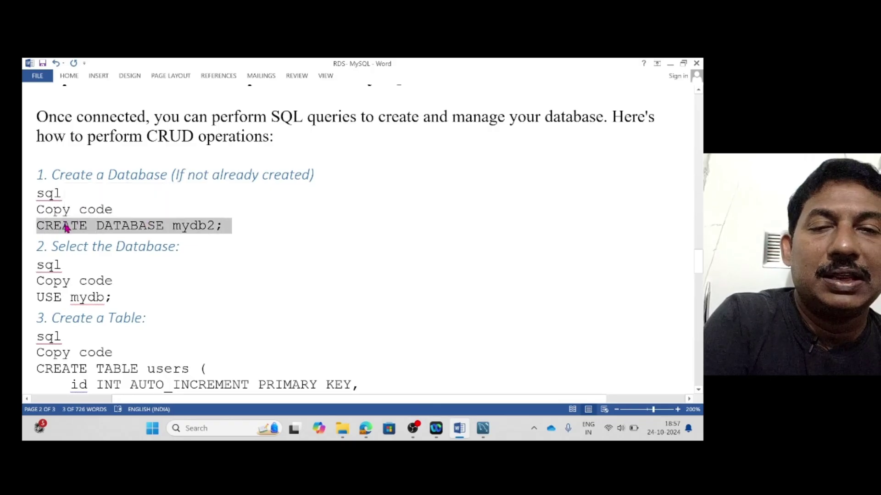
left_click(670, 63)
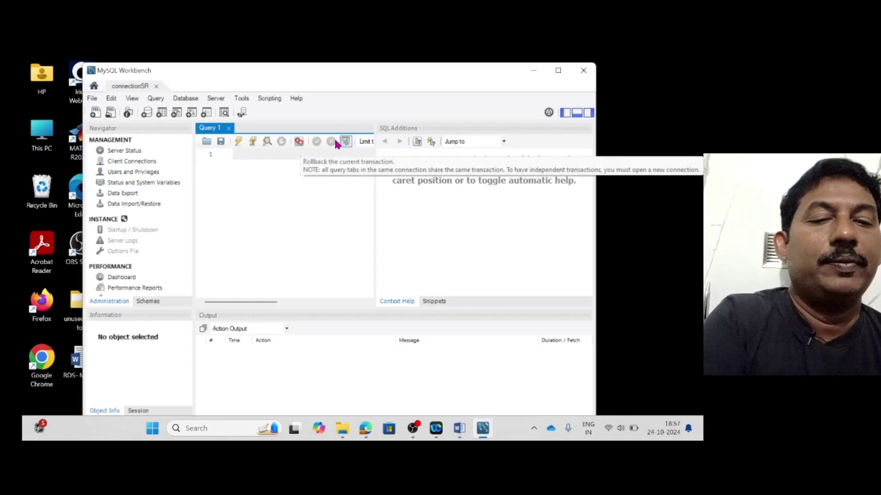
key("ctrl+v")
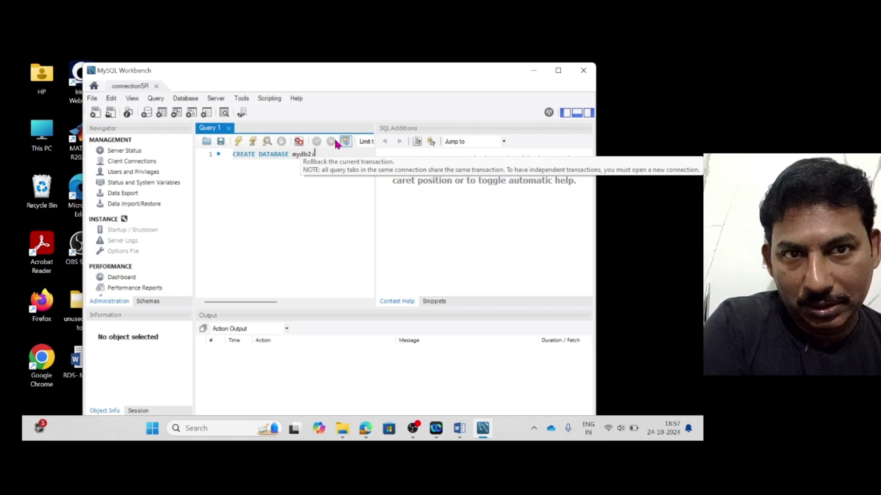
key("Return")
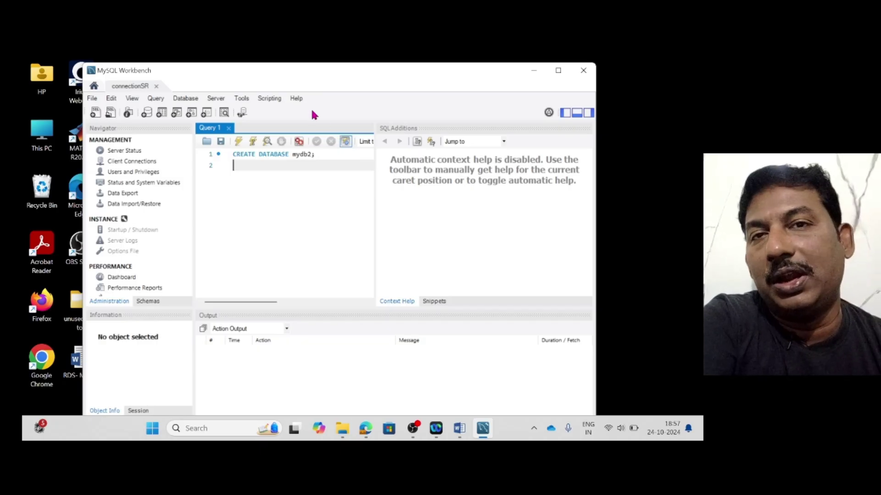
Execute the current CREATE DATABASE mydb2; statement on connectionSR
left_click(186, 100)
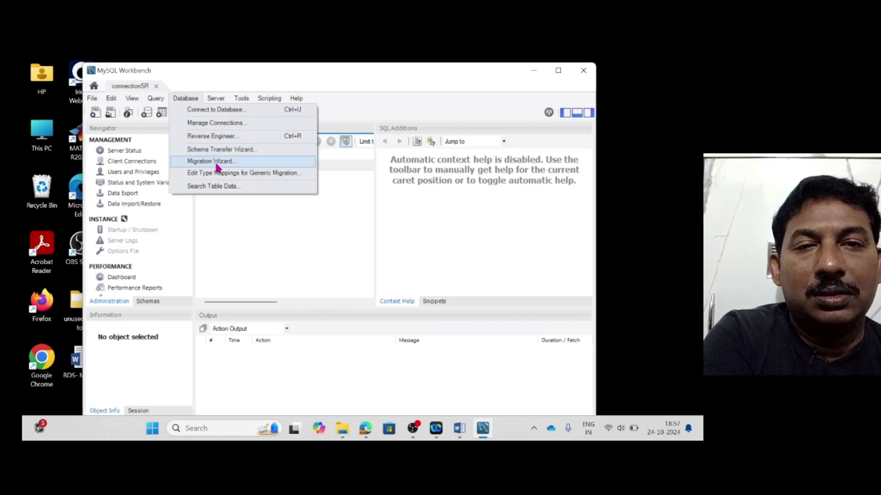
left_click(215, 99)
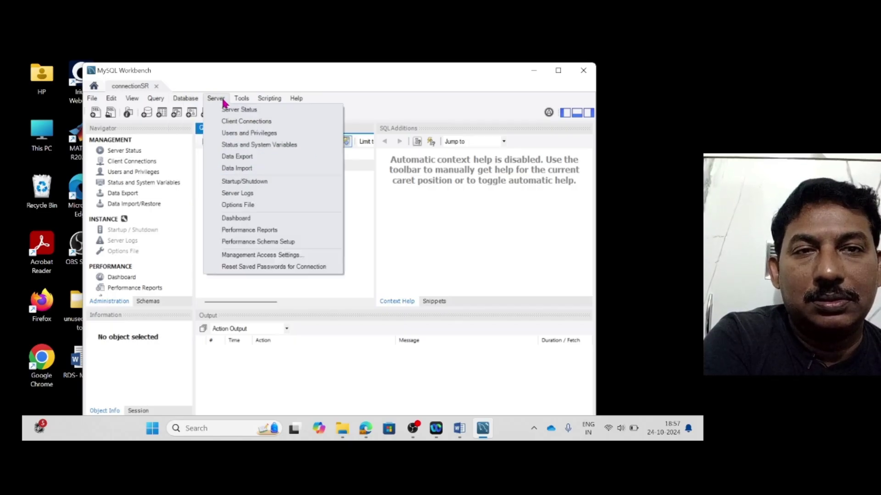
mouse_move(161, 103)
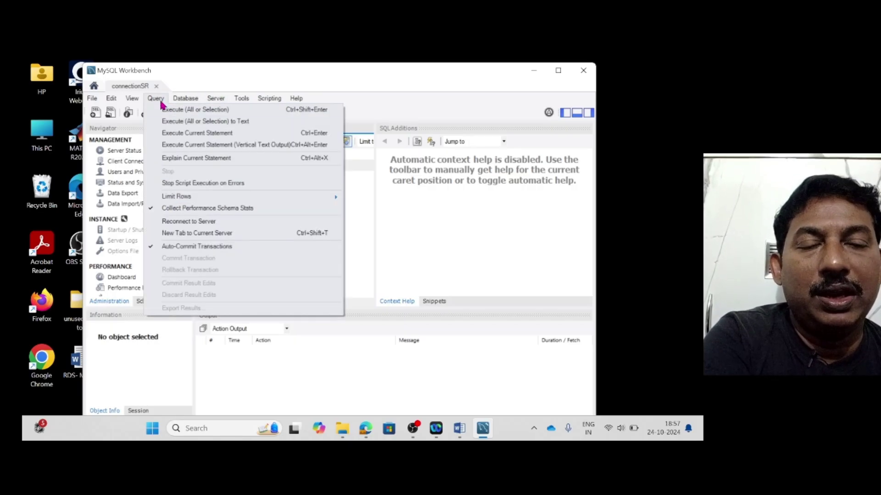
left_click(206, 138)
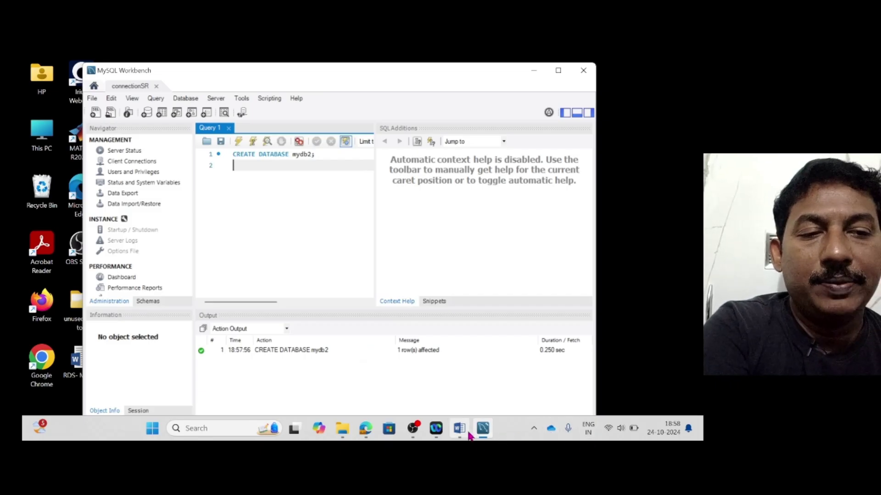
Return to the Word document and change the database name in the USE statement to mydb2
left_click(436, 403)
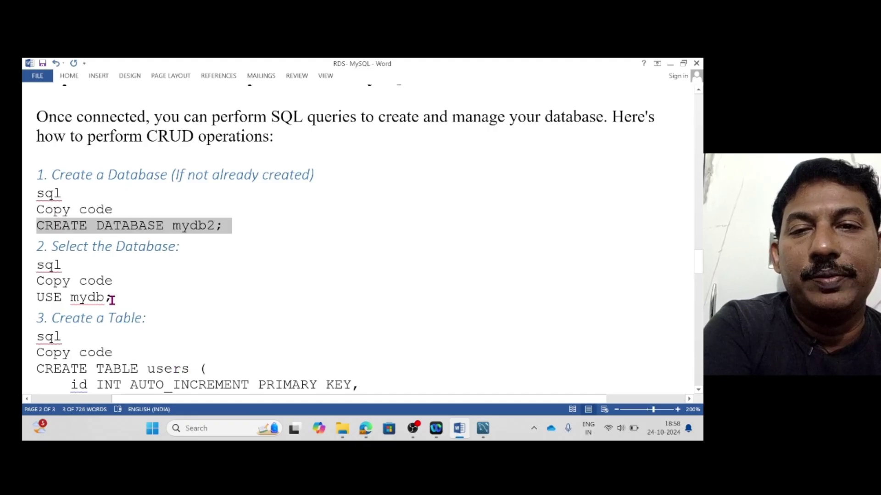
left_click_drag(111, 299, 38, 302)
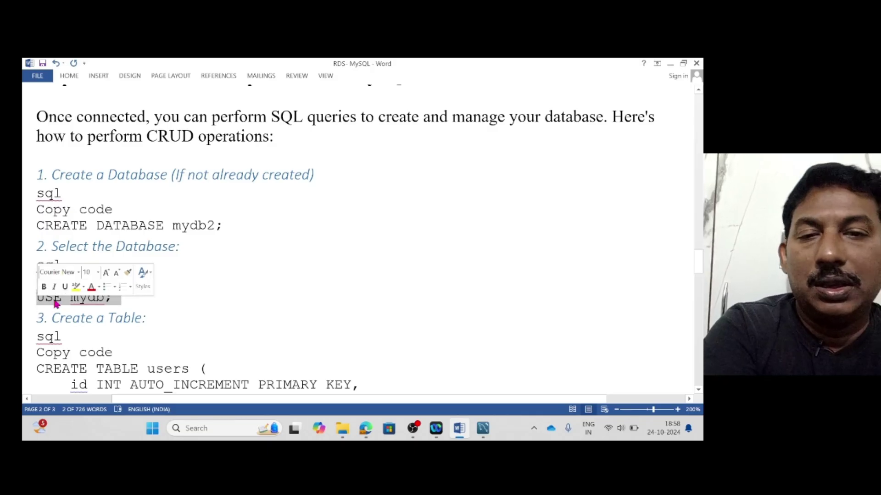
left_click(103, 298)
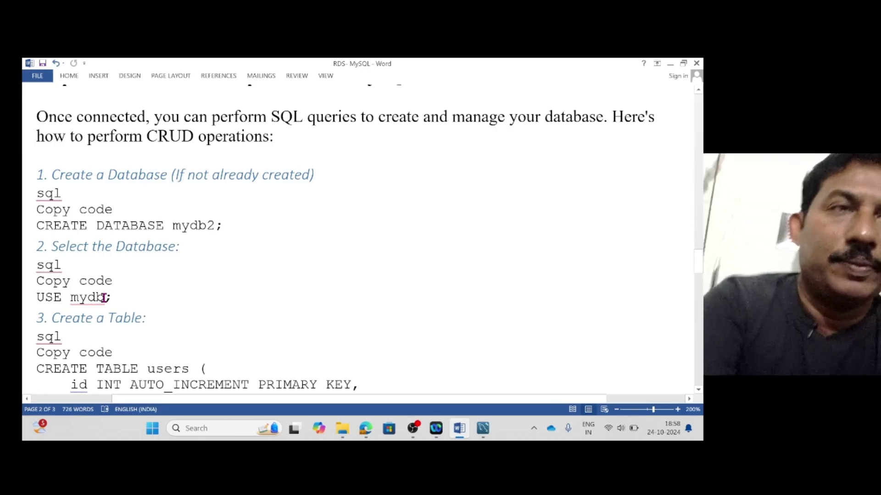
type("2")
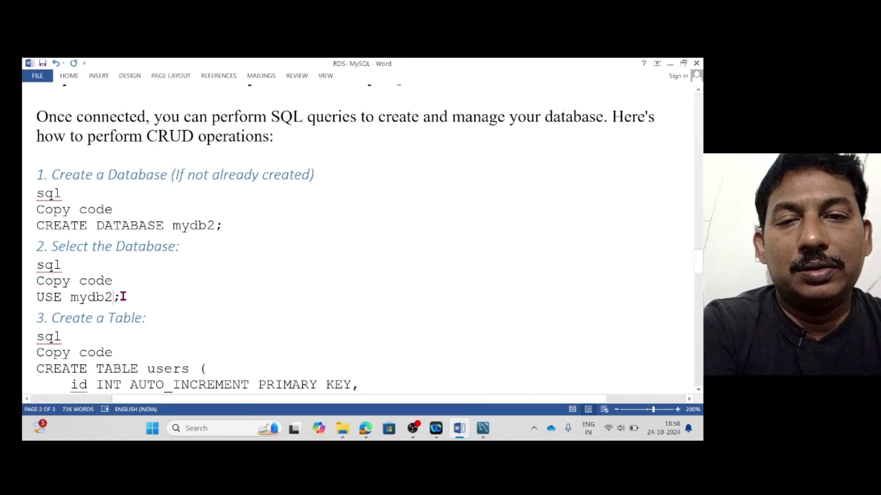
Copy the statement USE mydb2; from the Word guide into the MySQL Workbench query editor and execute it as the current statement
left_click_drag(123, 297, 59, 297)
key("ctrl+c")
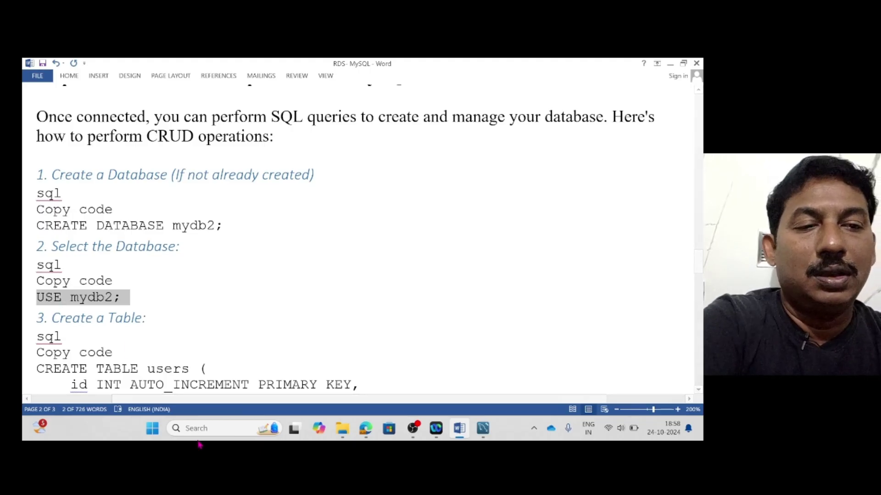
left_click(484, 435)
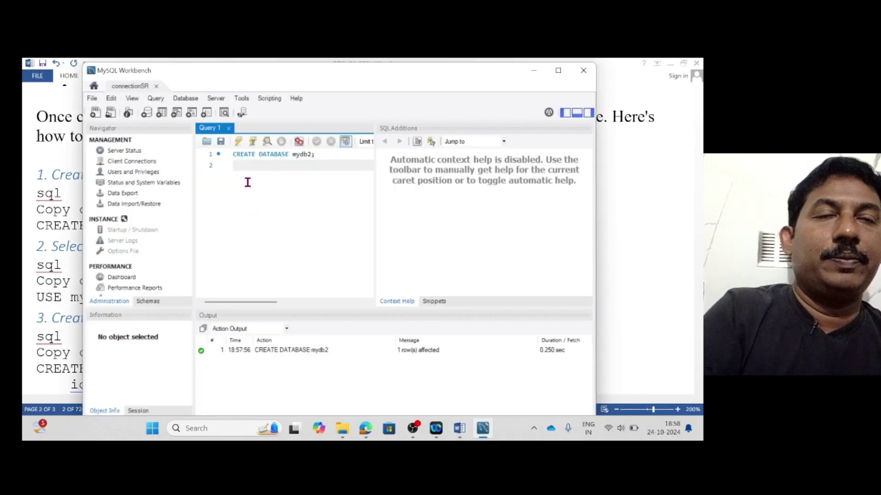
key("ctrl+v")
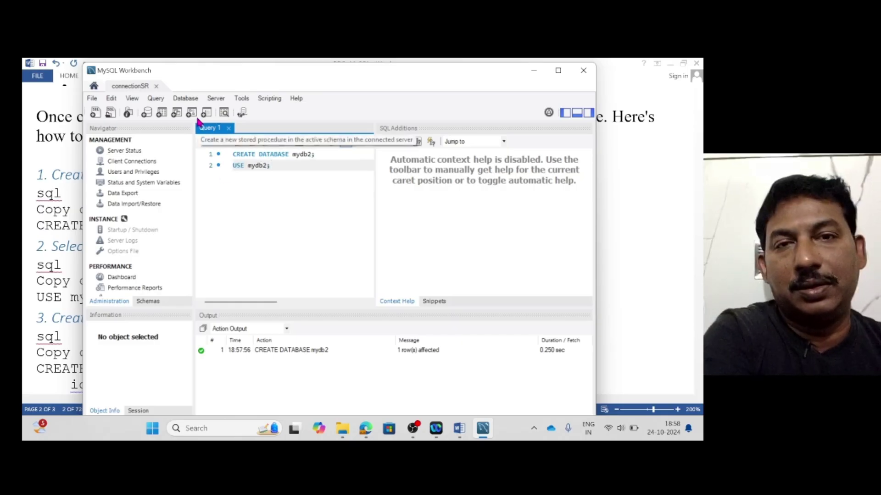
left_click(156, 99)
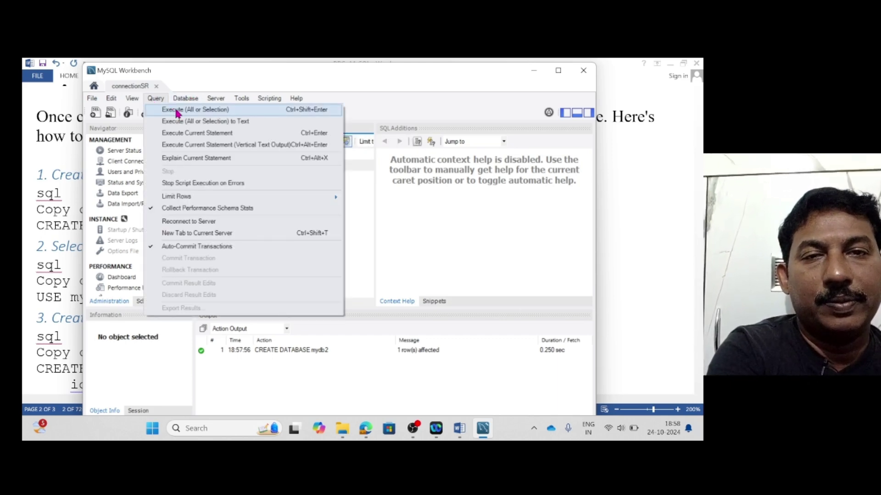
left_click(186, 134)
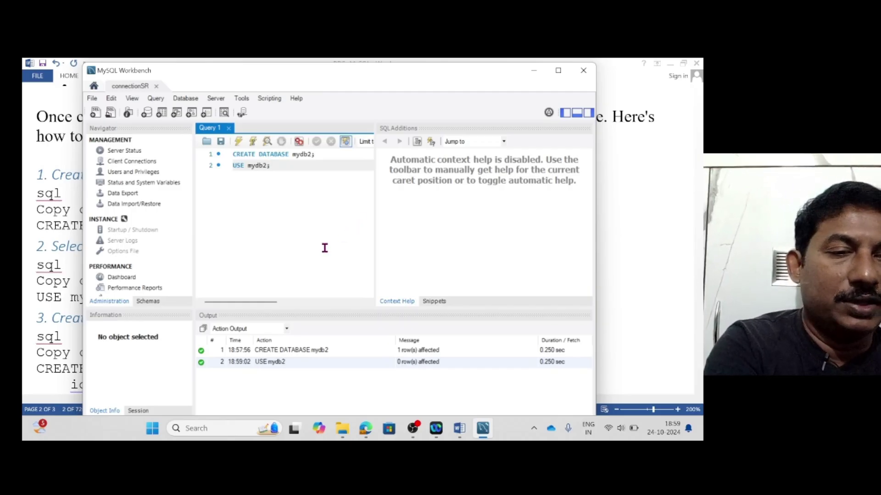
Copy the whole CREATE TABLE users statement from the Word guide onto a new line below USE mydb2; in the MySQL Workbench query editor
left_click(459, 428)
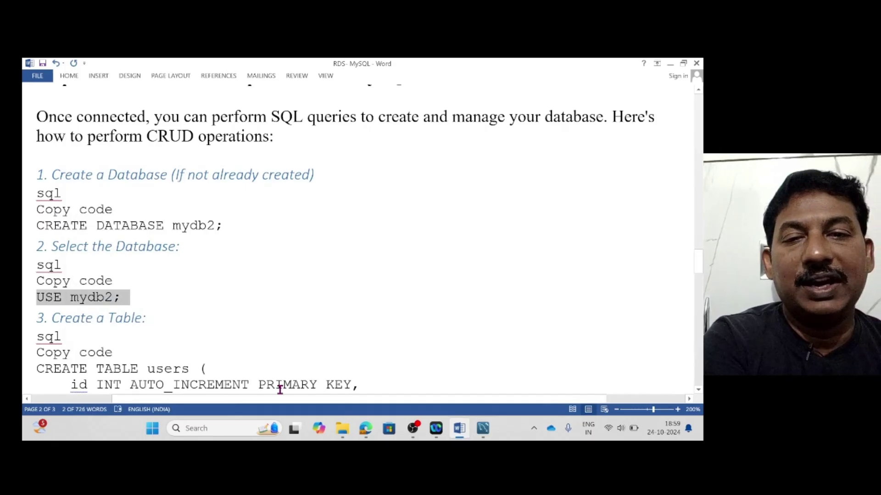
left_click(32, 352)
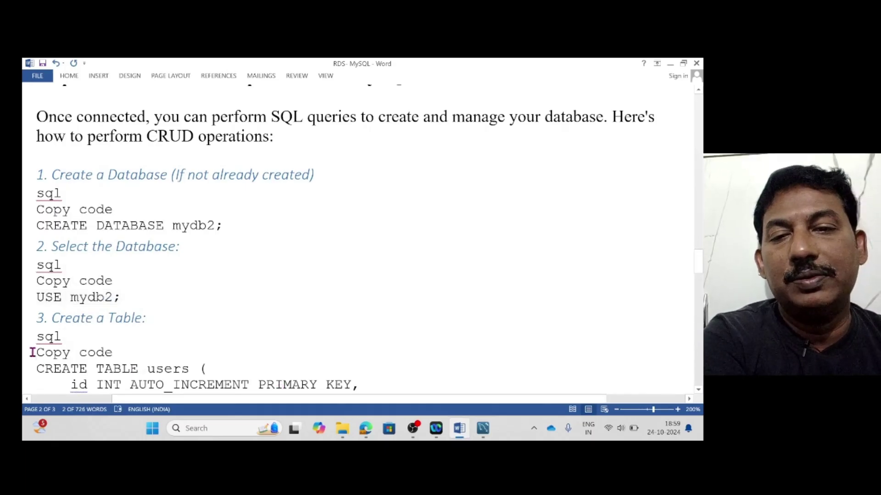
left_click_drag(32, 353, 87, 370)
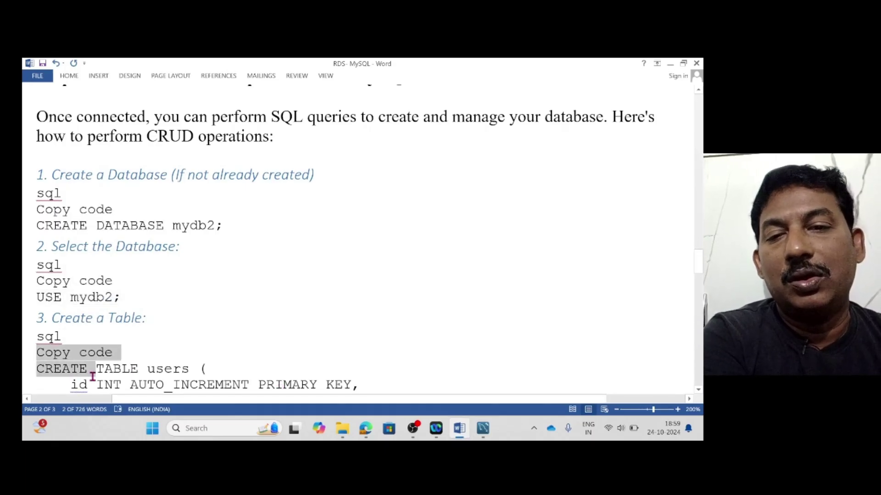
left_click(49, 372)
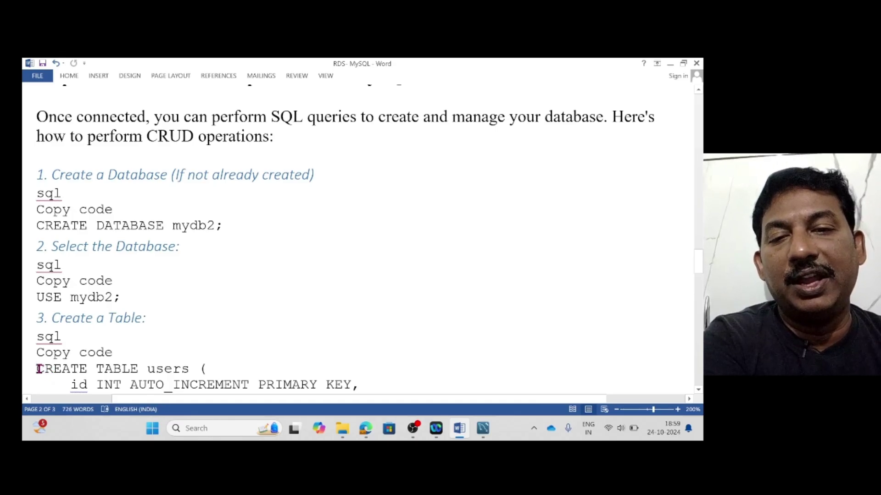
left_click_drag(39, 369, 104, 386)
key("ctrl+c")
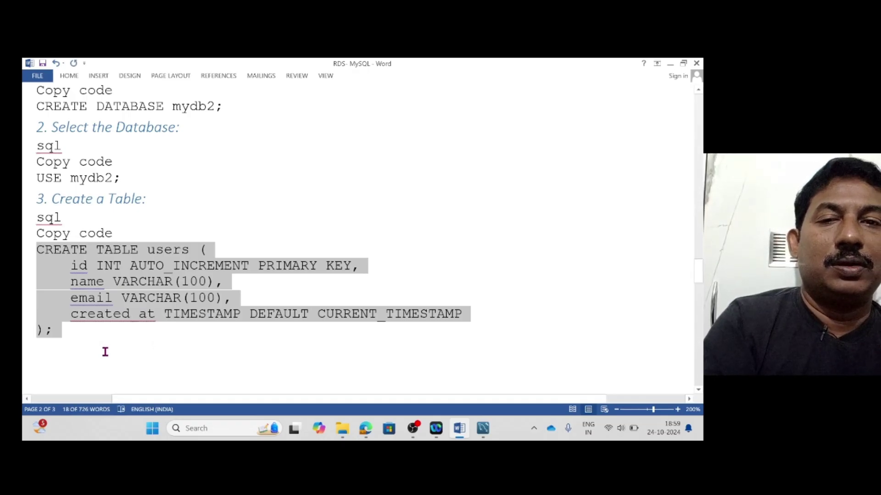
left_click(483, 428)
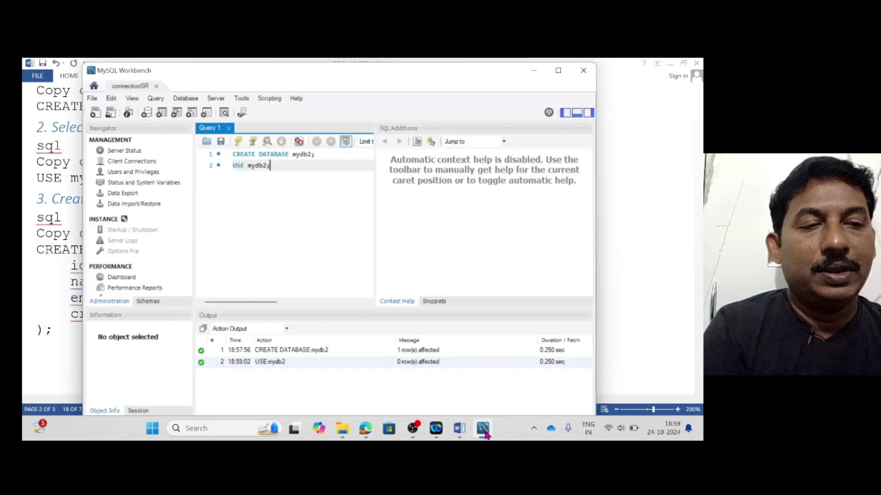
key("Return")
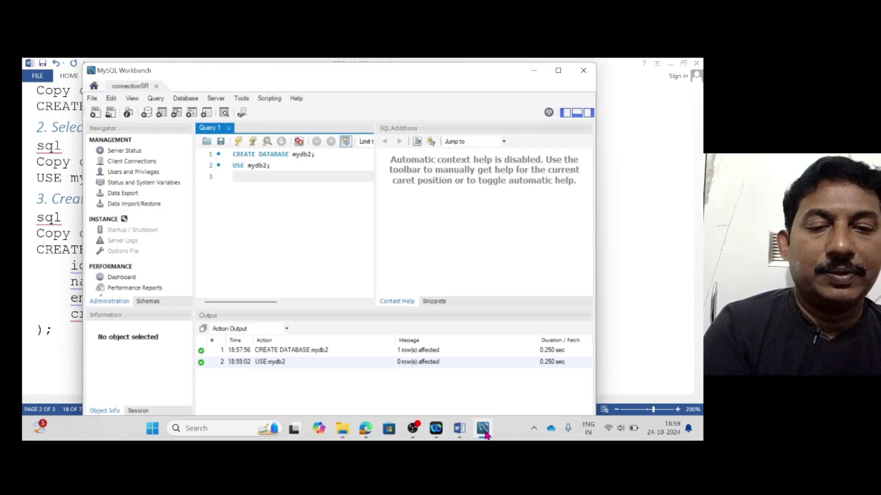
key("ctrl+v")
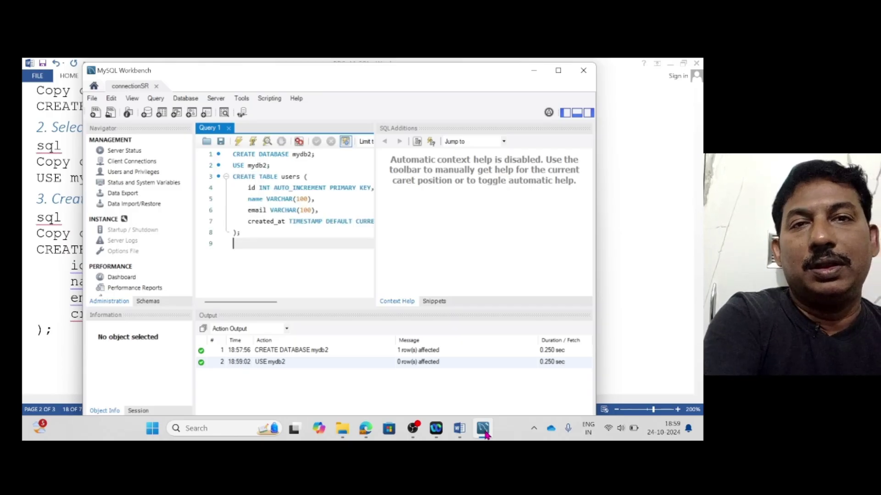
Execute only the current CREATE TABLE users statement on connectionSR
left_click(391, 276)
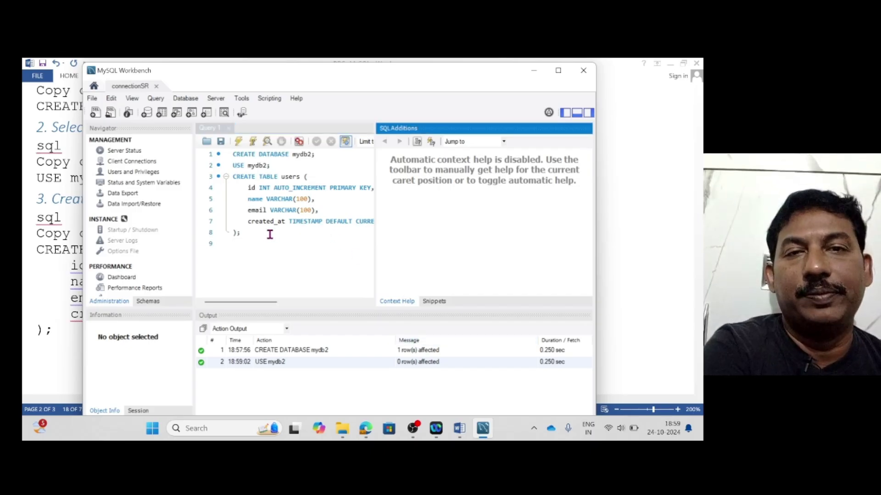
left_click(156, 98)
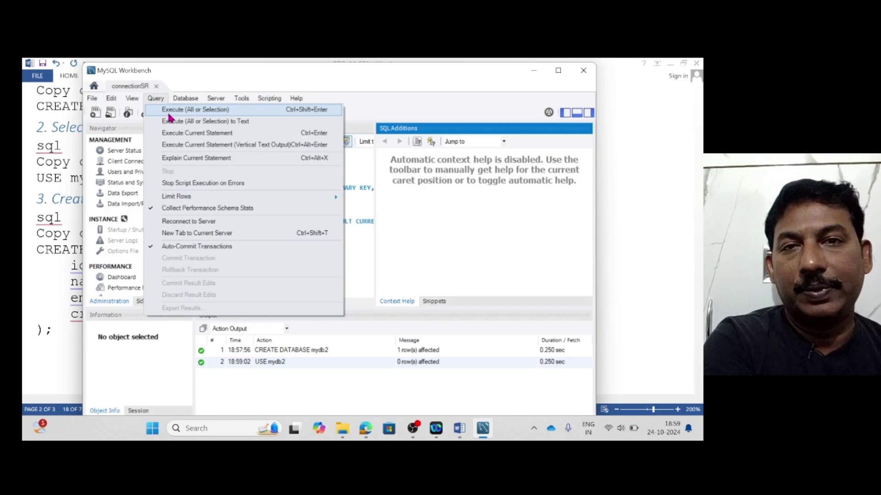
left_click(181, 138)
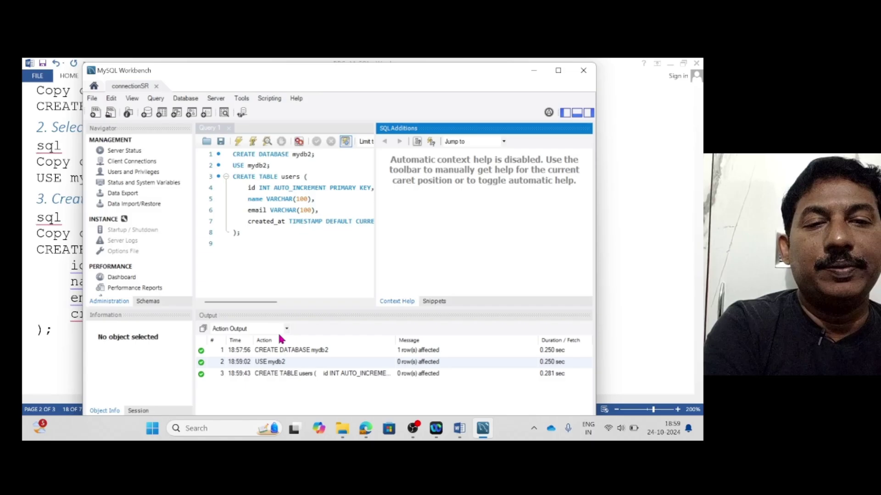
Copy the two-row INSERT INTO users (name, email) statement from the Word guide below the CREATE TABLE statement in MySQL Workbench and execute it
left_click(460, 431)
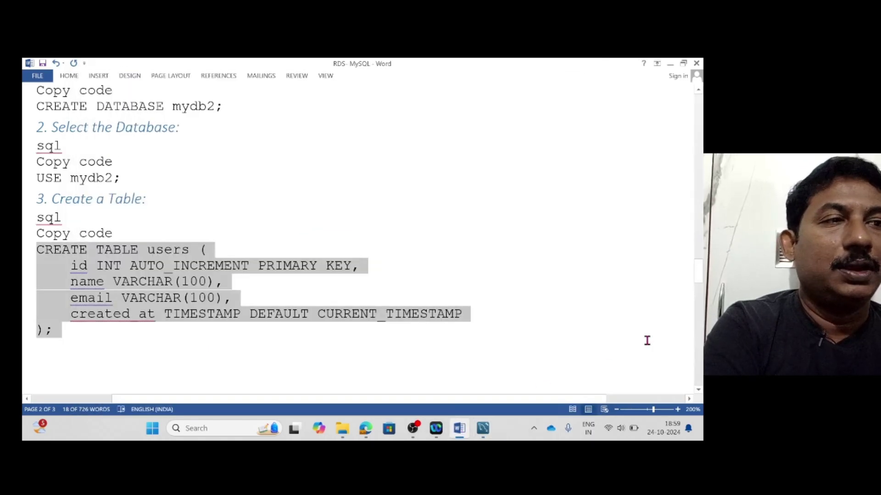
left_click_drag(698, 280, 700, 286)
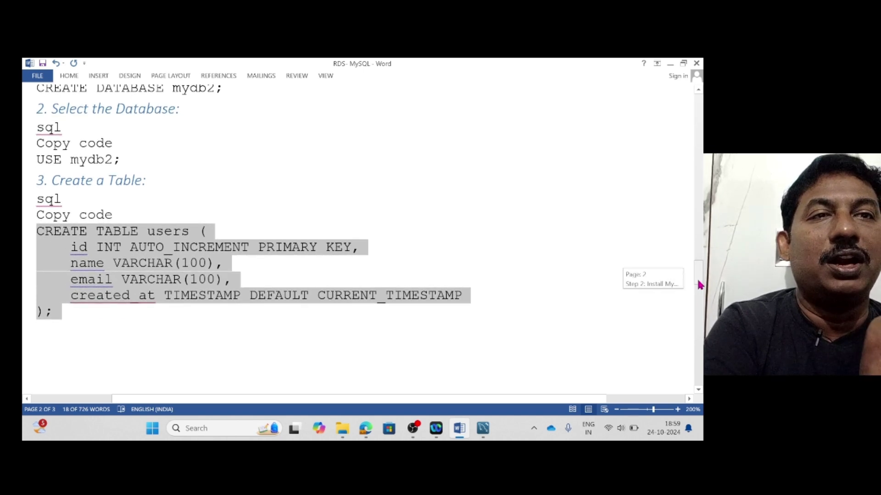
left_click_drag(700, 285, 700, 286)
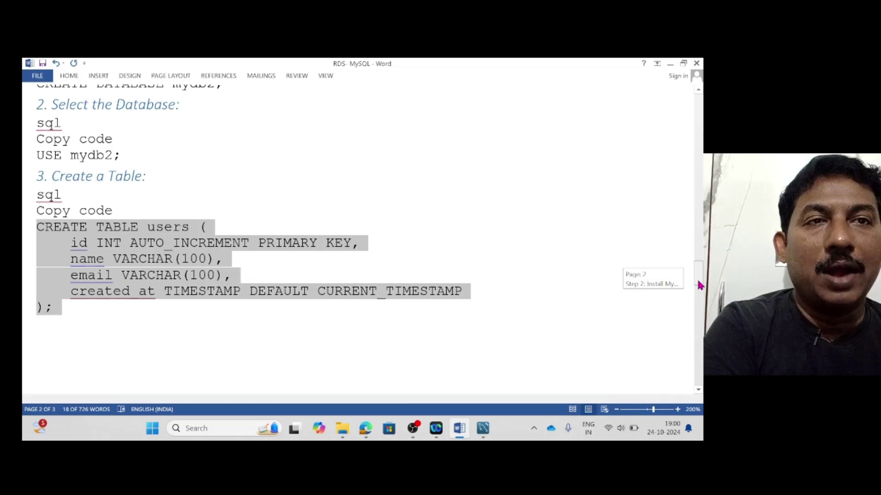
left_click_drag(700, 285, 687, 318)
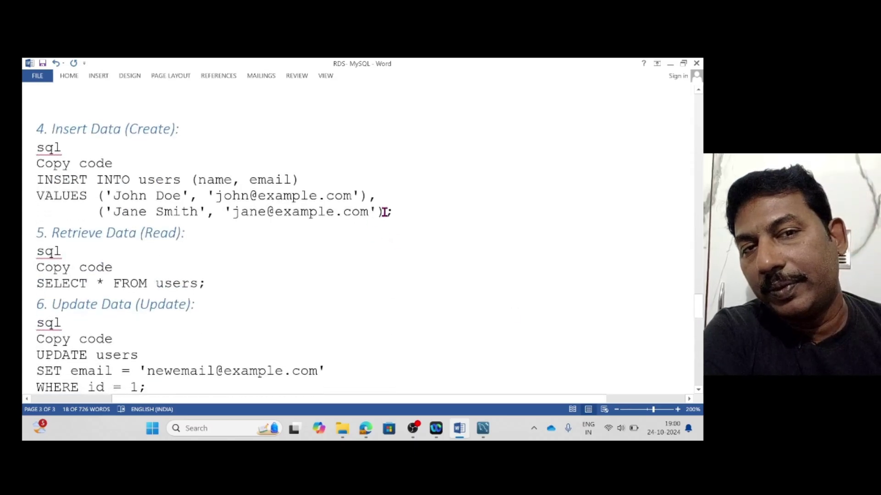
mouse_move(389, 212)
left_mouse_down()
mouse_move(35, 166)
mouse_move(256, 210)
mouse_move(396, 215)
left_mouse_up()
key("ctrl+c")
left_click(36, 179)
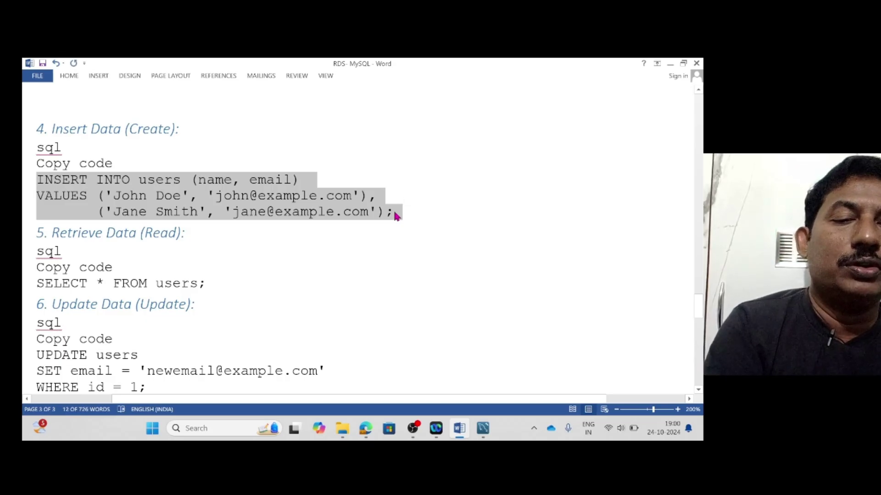
left_click(483, 429)
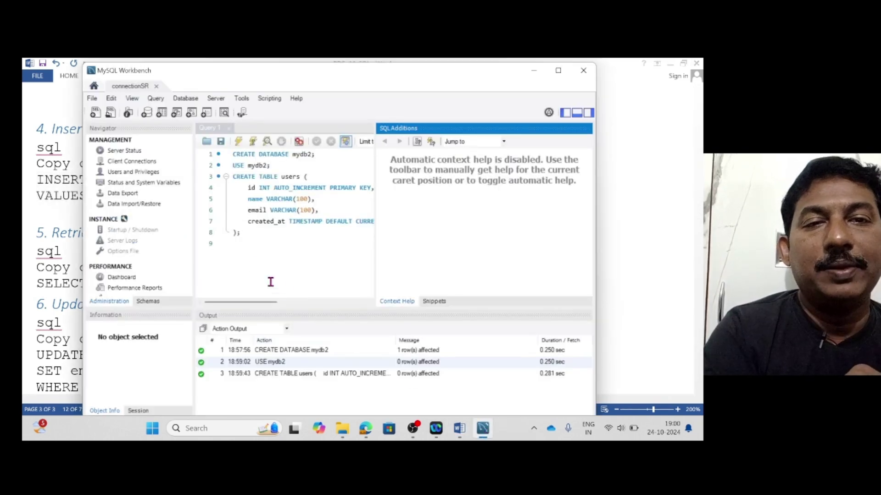
left_click(239, 245)
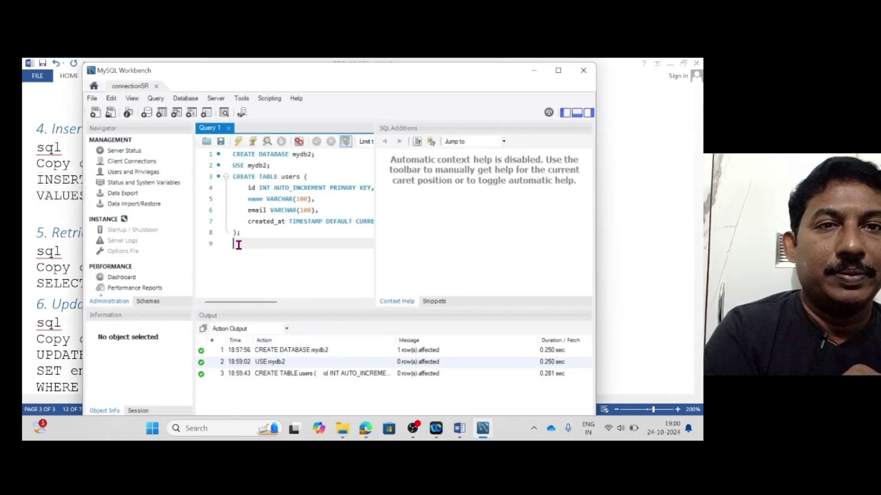
key("ctrl+v")
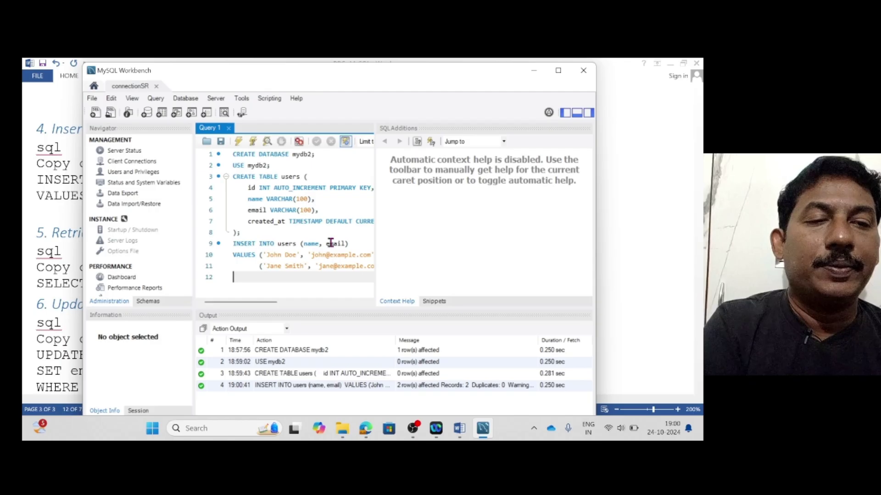
Copy SELECT * FROM users; from the Word guide to the end of the MySQL Workbench query and execute that statement
left_click(459, 429)
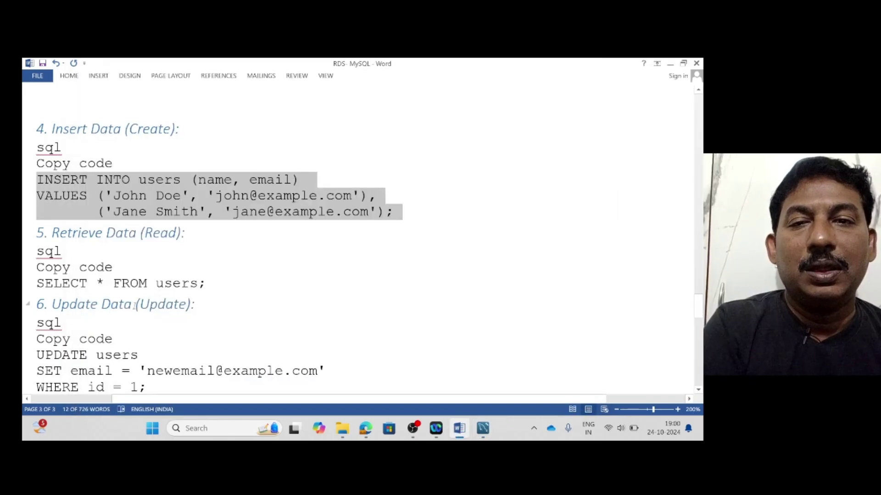
left_click_drag(214, 283, 79, 277)
key("ctrl+c")
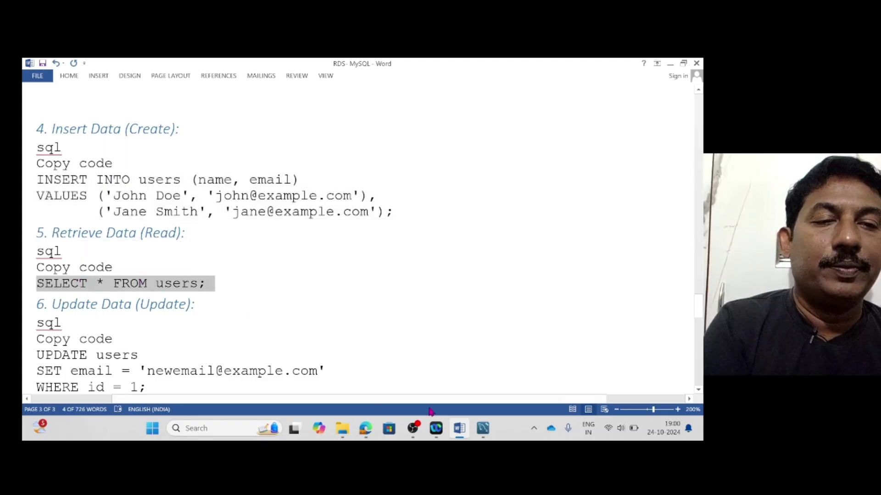
left_click(482, 429)
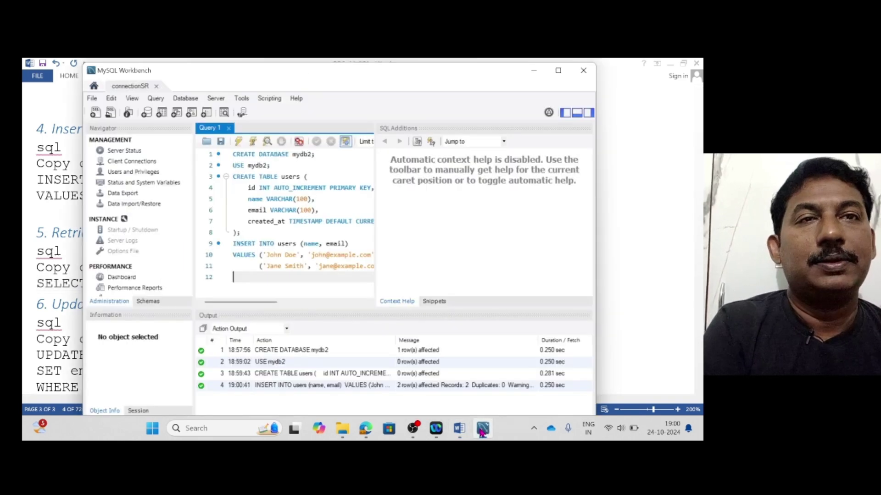
key("ctrl+v")
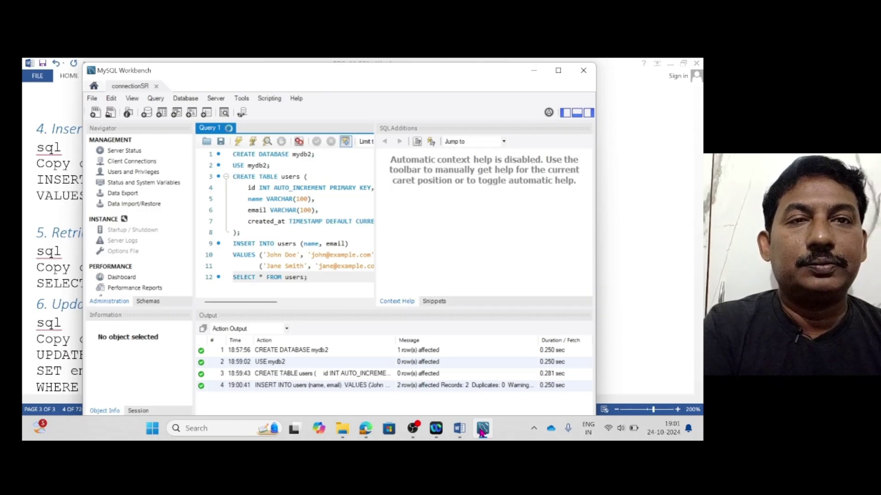
key("ctrl+Return")
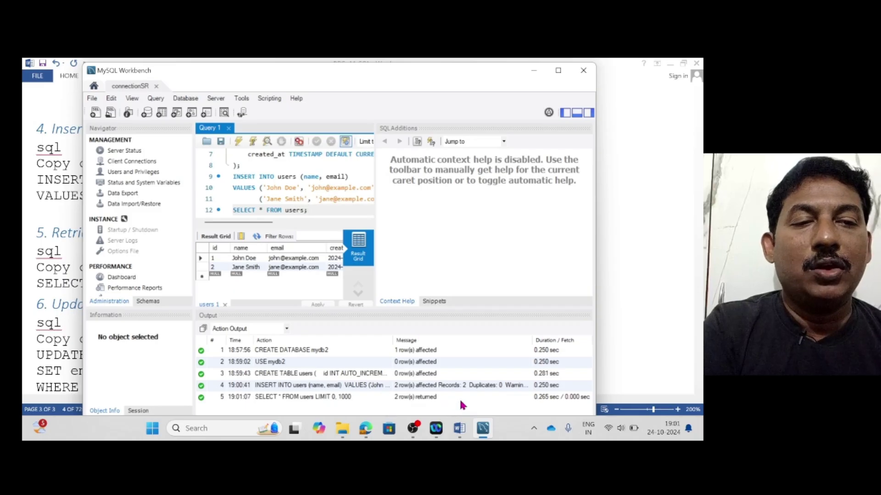
Copy the UPDATE users statement that sets the email where id = 1 from the Word guide onto a new line after the SELECT statement in MySQL Workbench
left_click(459, 429)
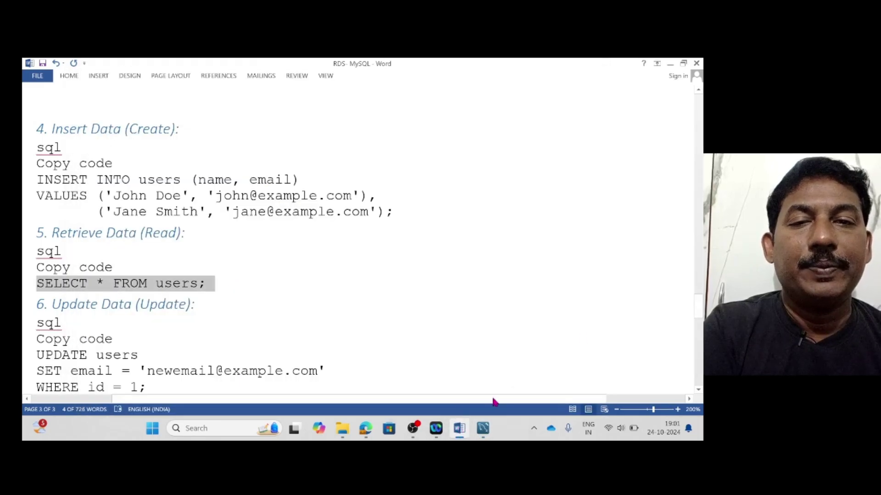
left_click_drag(701, 317, 701, 326)
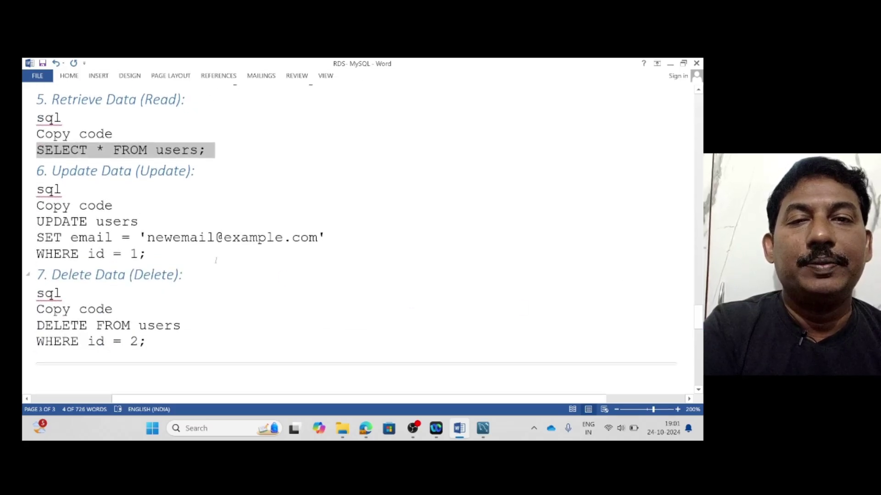
left_click_drag(161, 257, 43, 222)
key("ctrl+c")
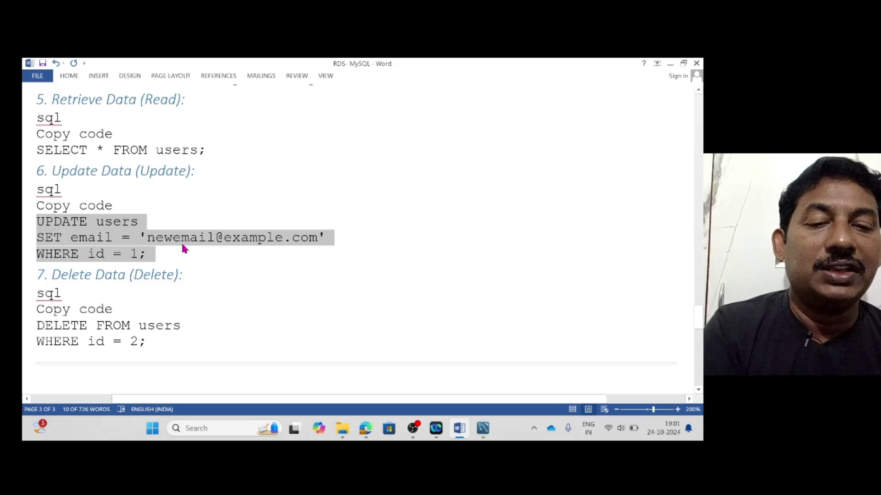
left_click(670, 64)
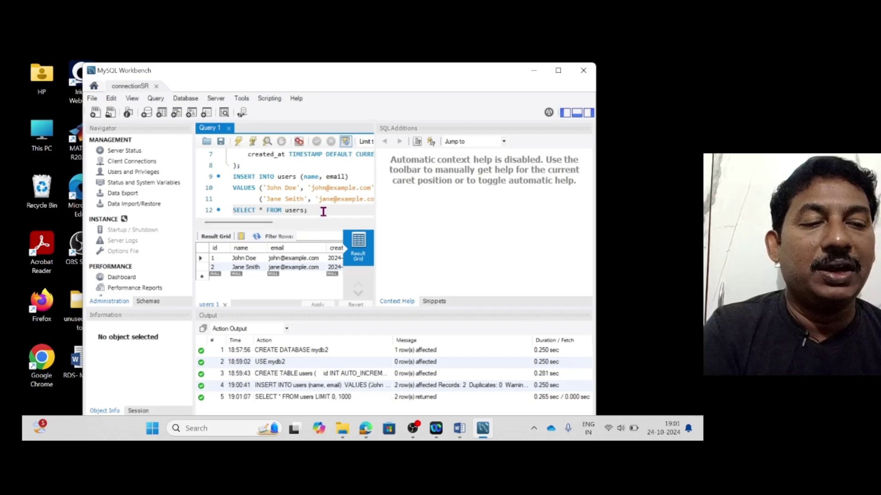
key("Return")
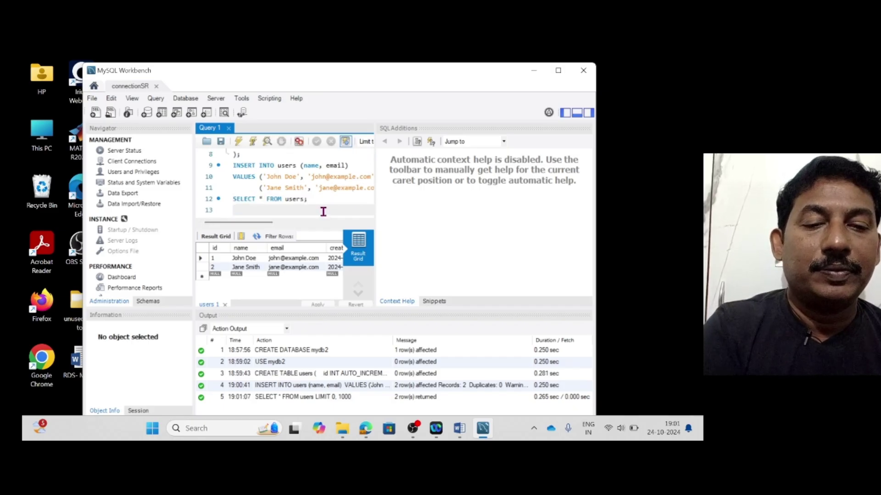
key("ctrl+v")
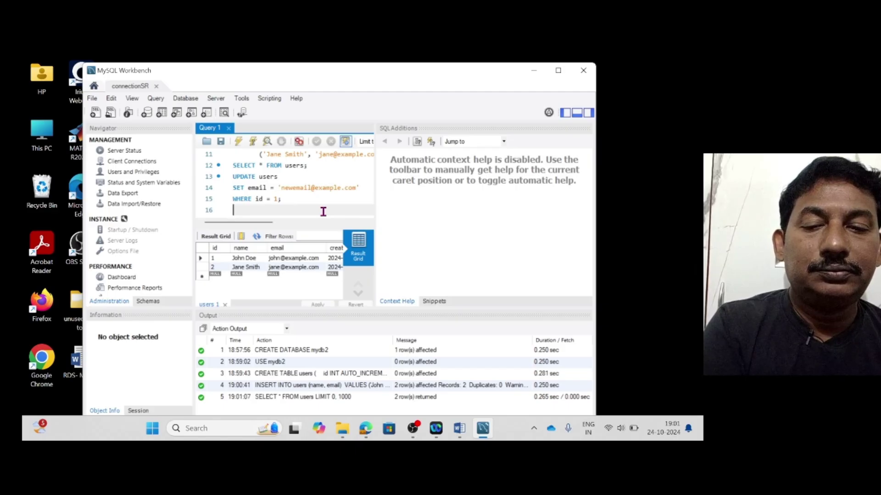
Execute the UPDATE users statement, and execute a copy of SELECT * FROM users; placed on the line below it
key("ctrl+Return")
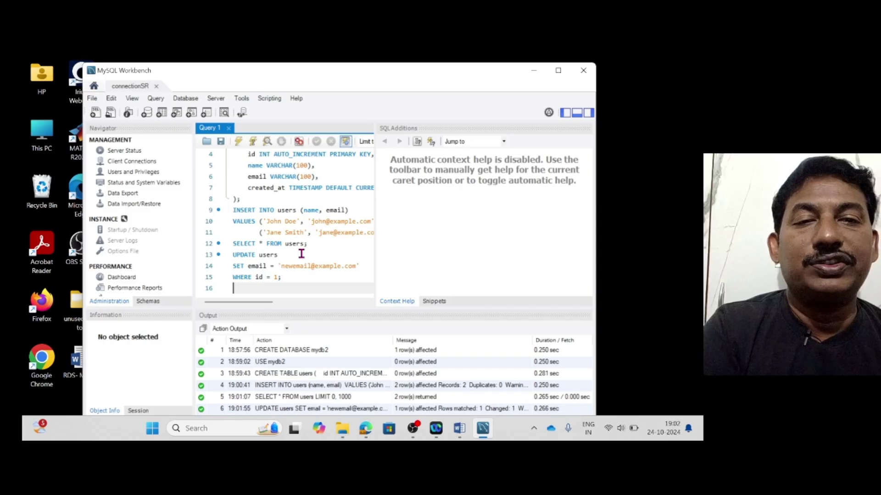
left_click_drag(307, 244, 232, 243)
key("ctrl+c")
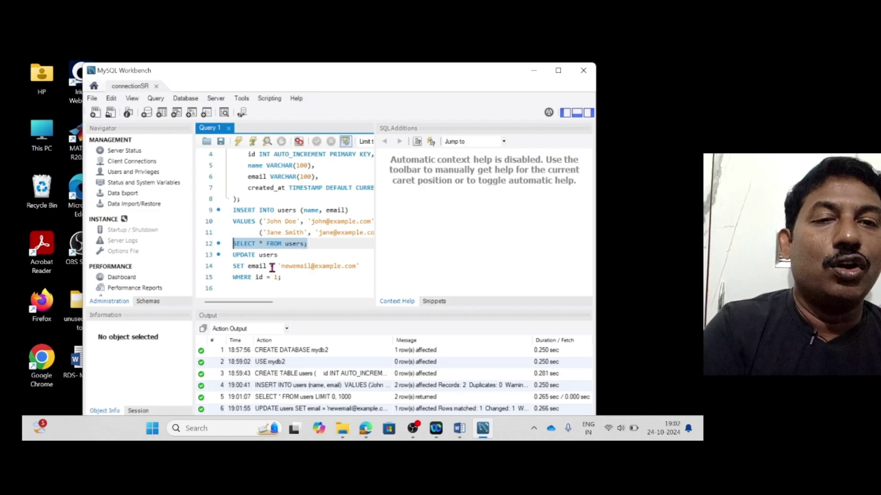
left_click(255, 286)
key("ctrl+v")
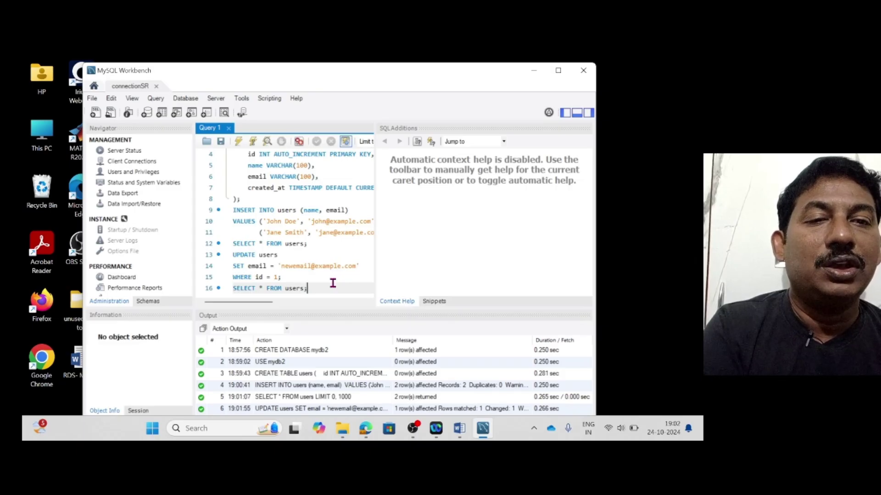
key("ctrl+Return")
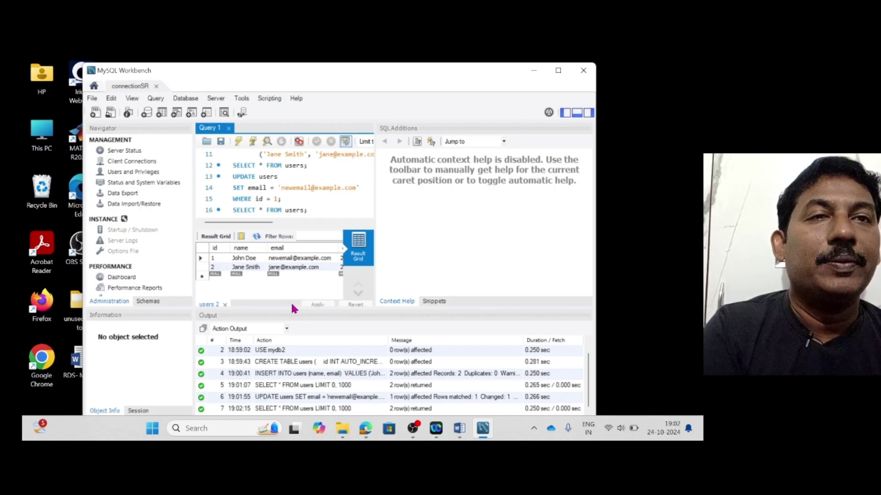
Copy the DELETE FROM users WHERE id = 2; statement from the Word guide to the end of the MySQL Workbench query and execute it
left_click(460, 430)
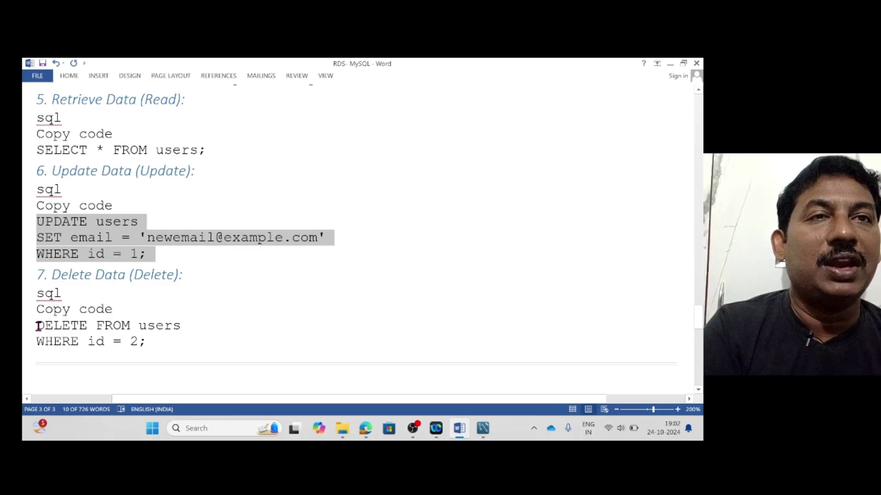
left_click_drag(39, 326, 154, 344)
left_click_drag(153, 343, 151, 342)
key("ctrl+c")
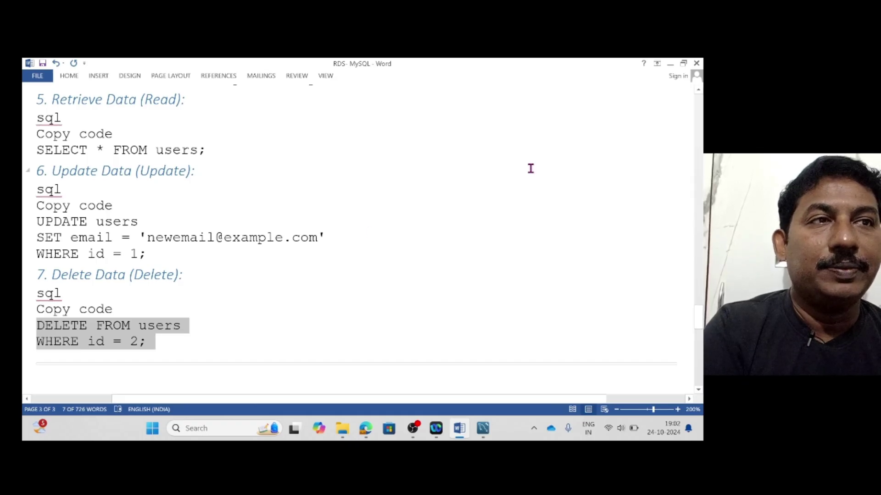
left_click(670, 64)
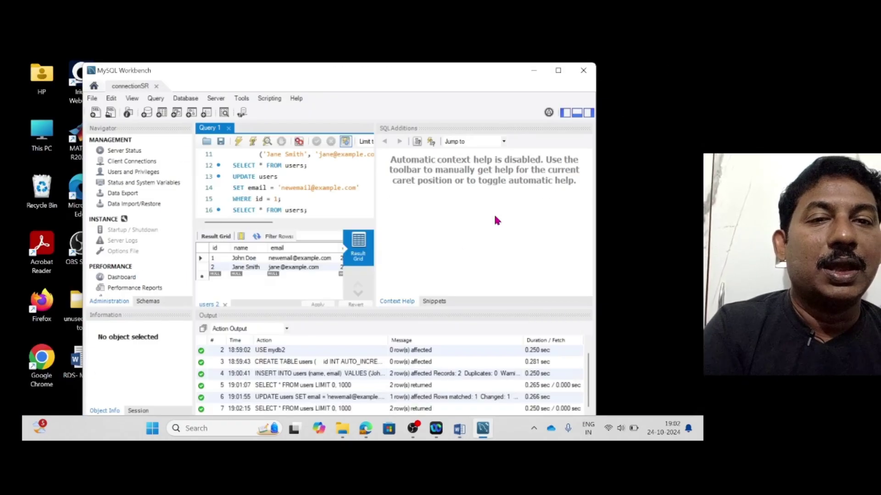
left_click(311, 212)
key("Return")
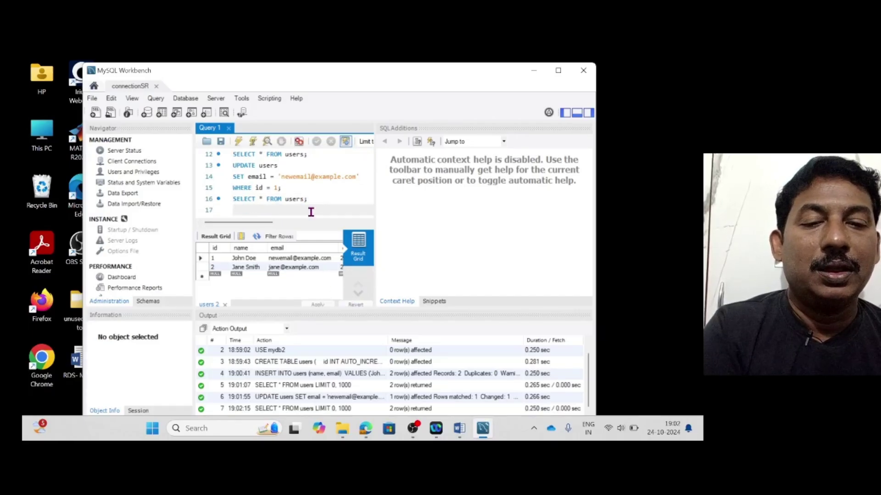
key("ctrl+v")
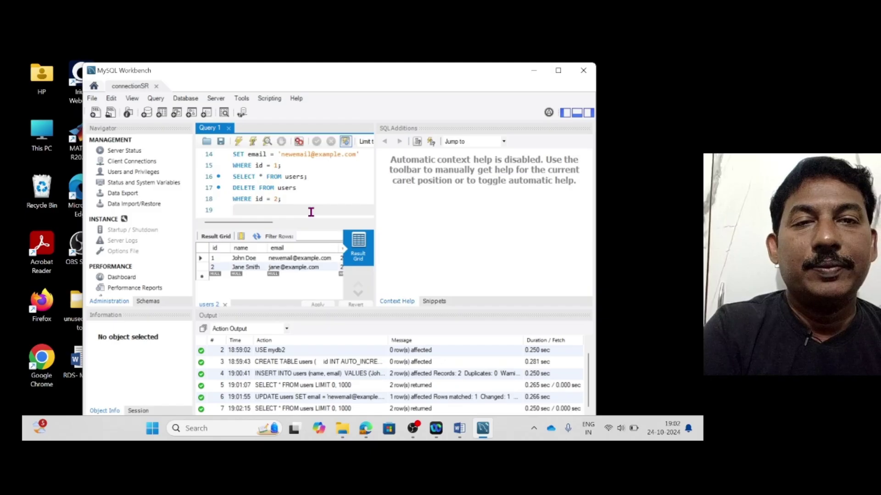
left_click(308, 199)
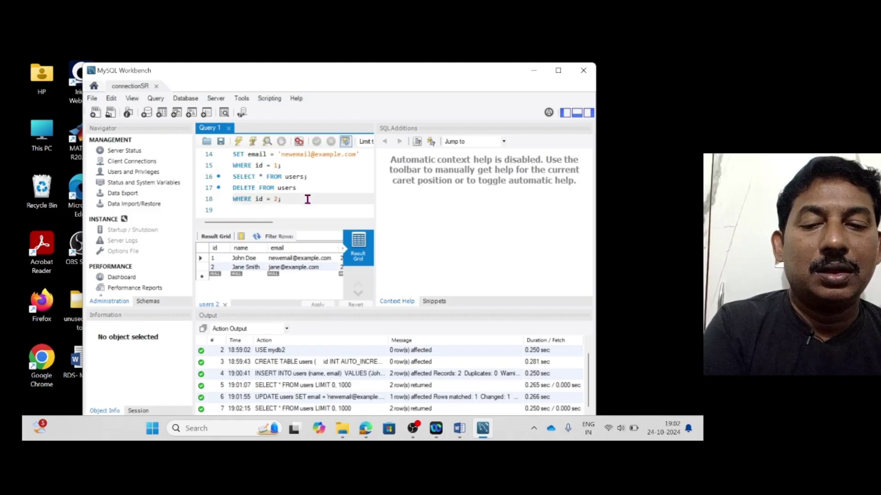
key("ctrl+Return")
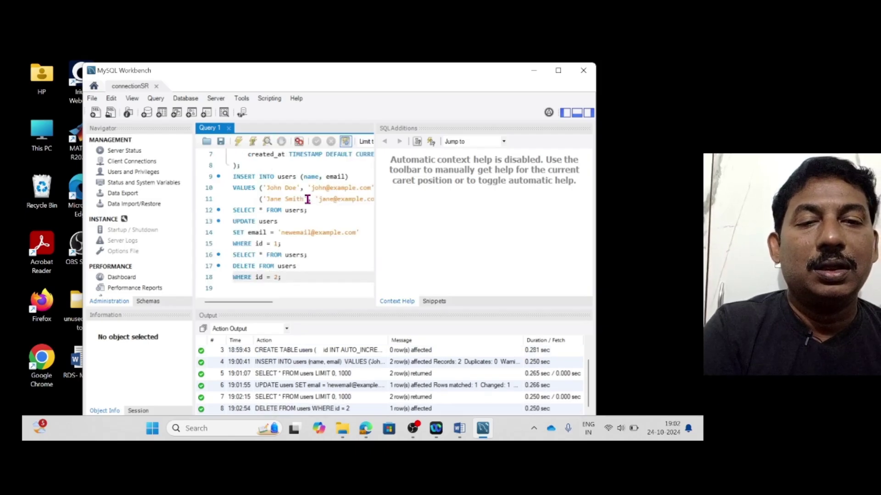
Copy the SELECT * FROM users; statement to the line after the DELETE statement and execute it
left_click(238, 288)
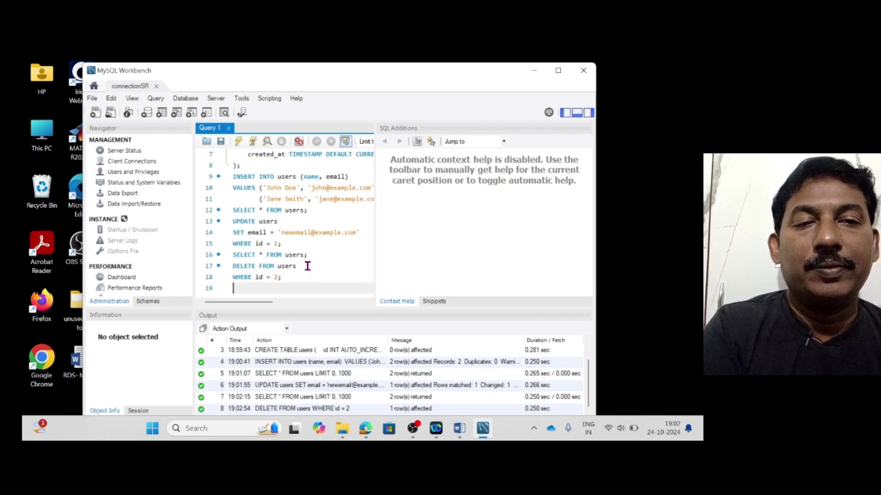
left_click_drag(311, 254, 229, 255)
key("ctrl+c")
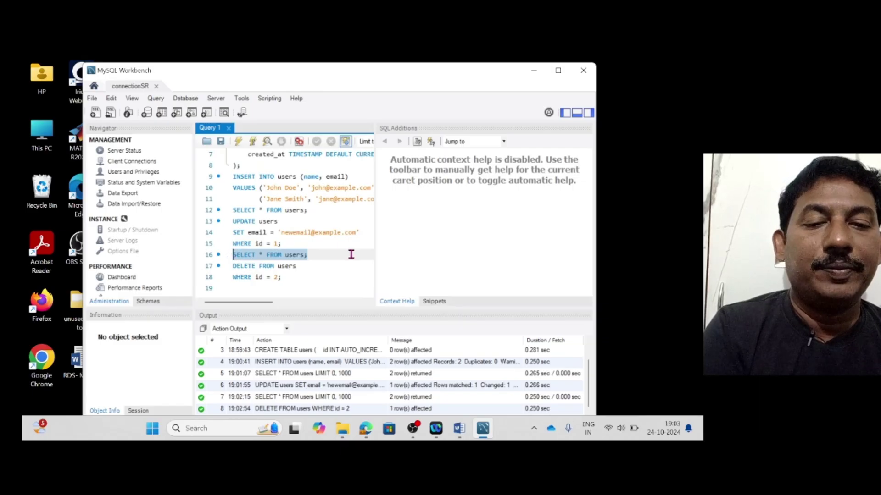
left_click(262, 292)
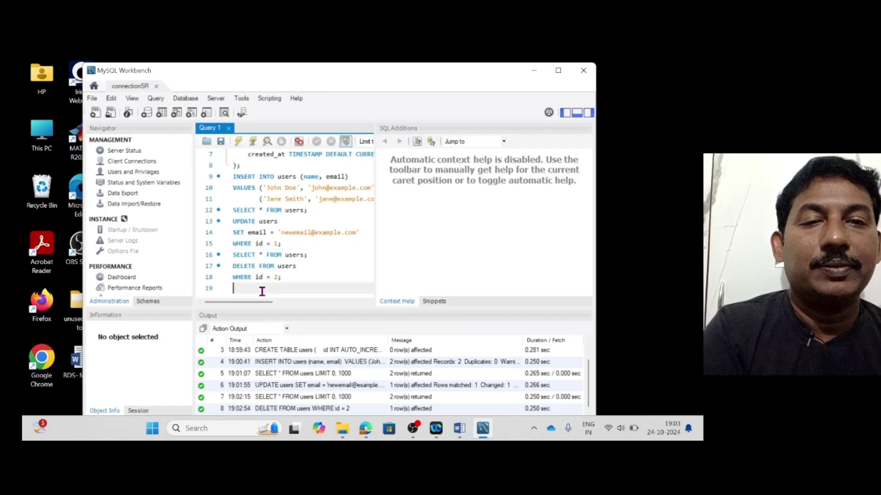
key("ctrl+v")
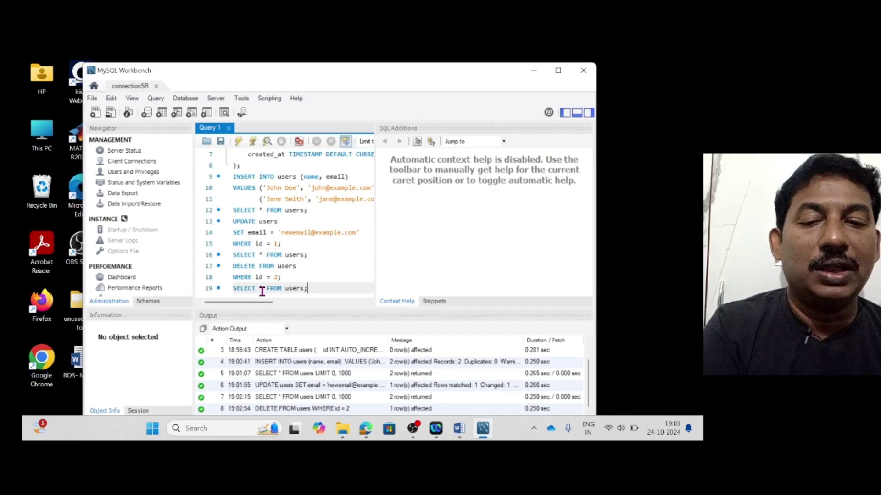
key("ctrl+Return")
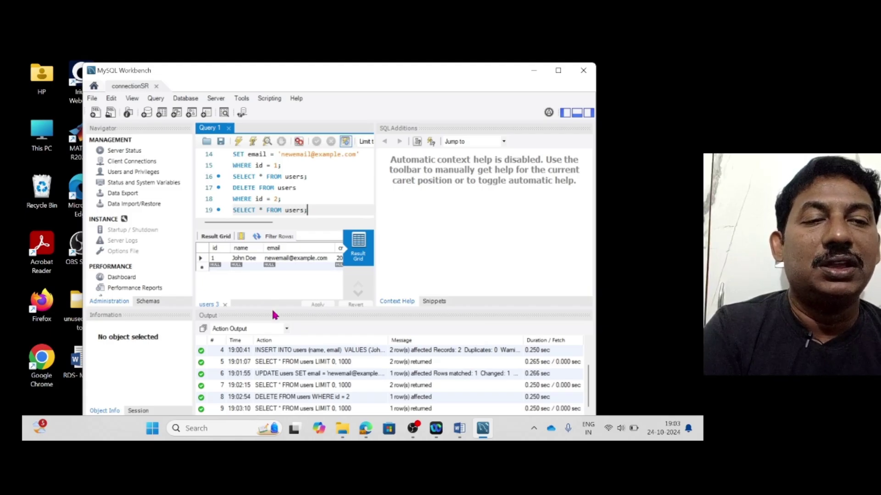
Switch to the Word guide and highlight the Security Group Inbound Rules instruction about allowing MySQL/Aurora from Anywhere (0.0.0.0/0)
left_click(459, 430)
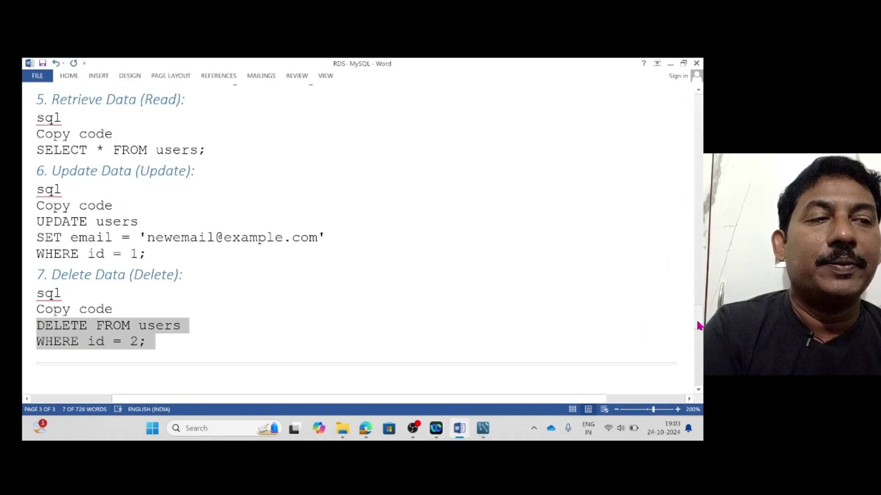
left_click_drag(697, 326, 705, 169)
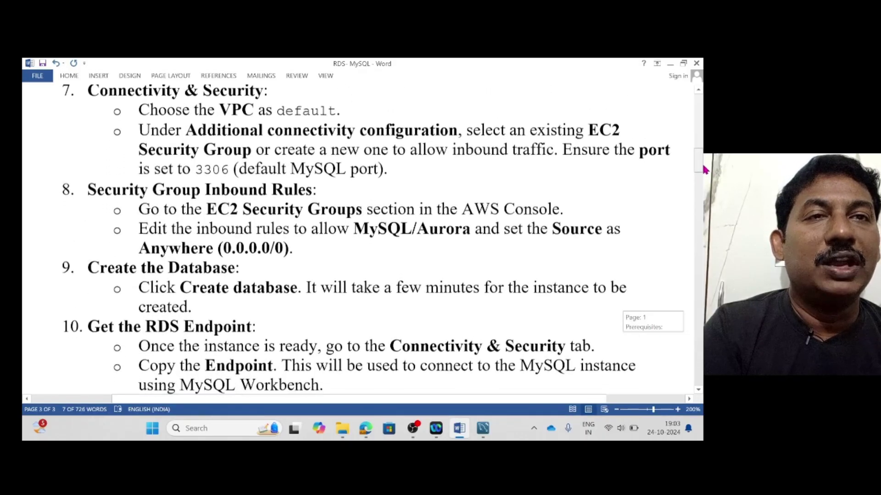
left_click_drag(705, 169, 706, 170)
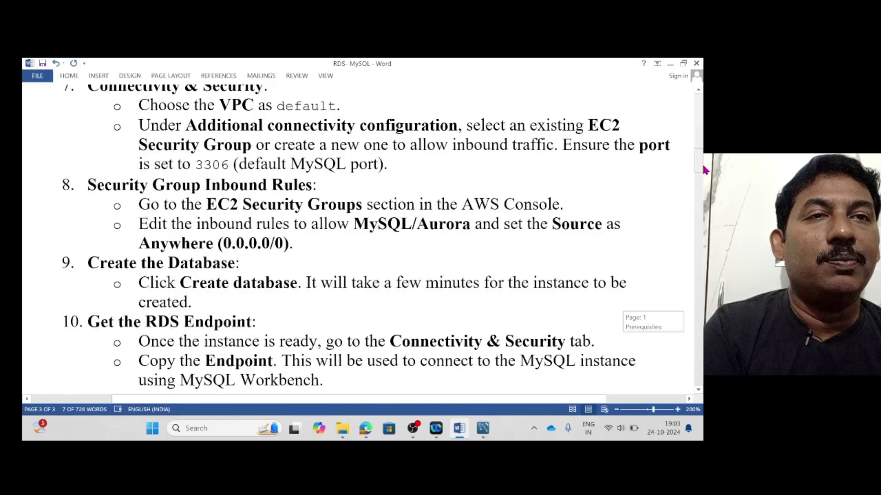
left_click_drag(705, 171, 705, 175)
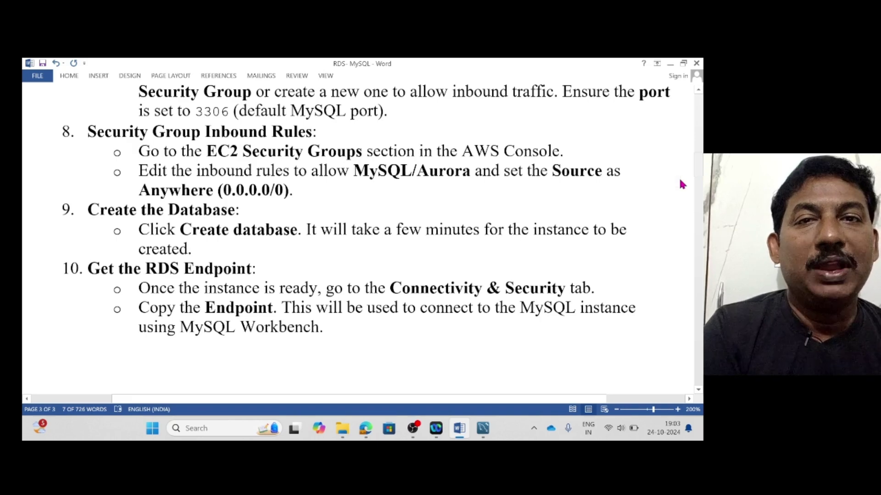
left_click(304, 187)
left_click_drag(264, 188, 139, 170)
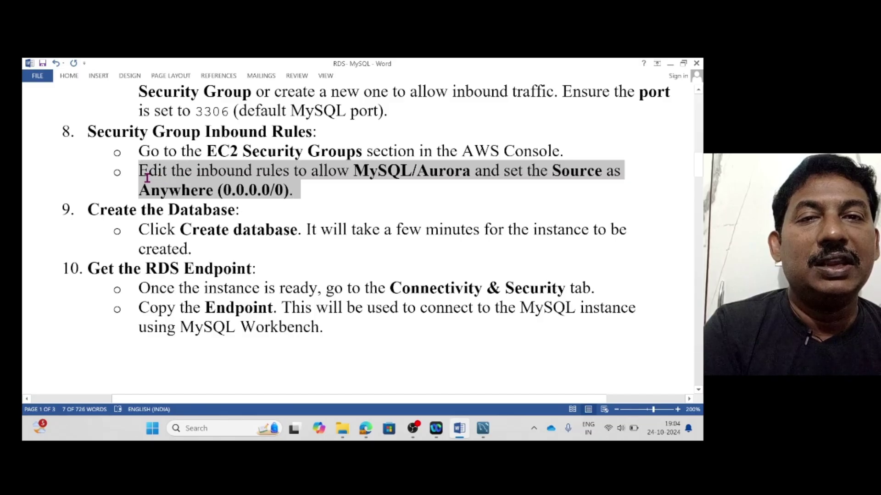
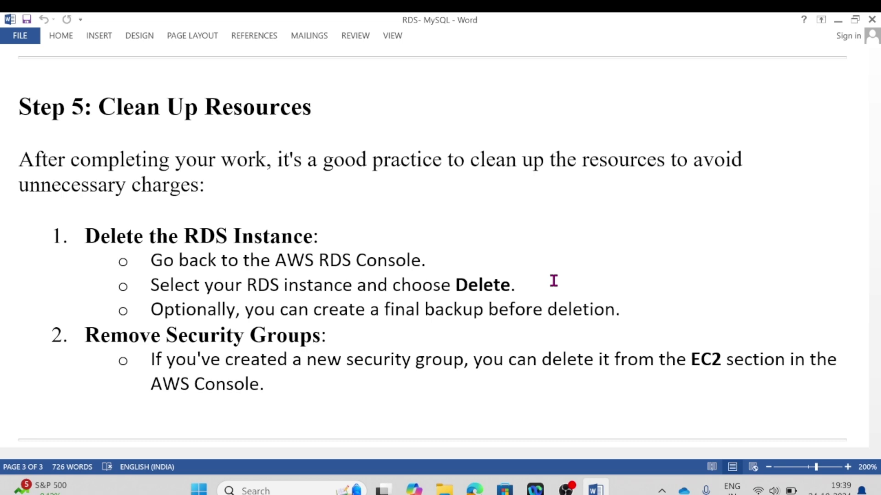
Switch to the AWS console in Edge and open the details of mydb-instance among the RDS databases
mouse_move(488, 490)
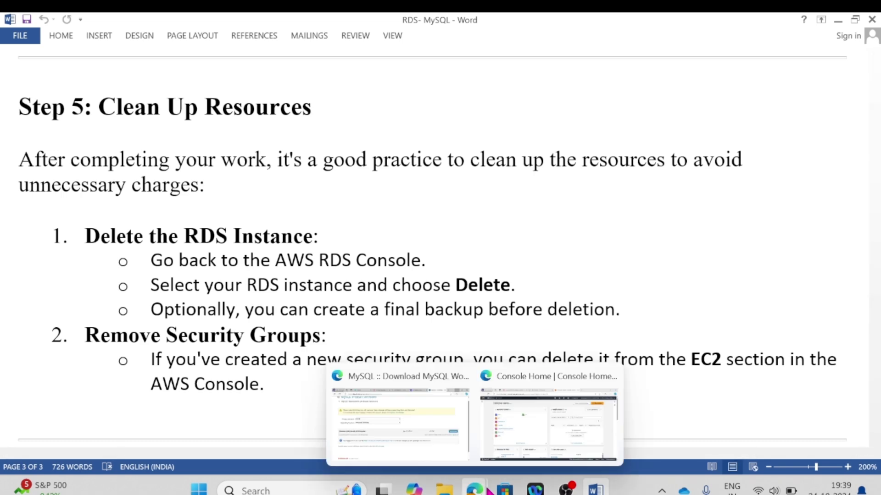
left_click(512, 426)
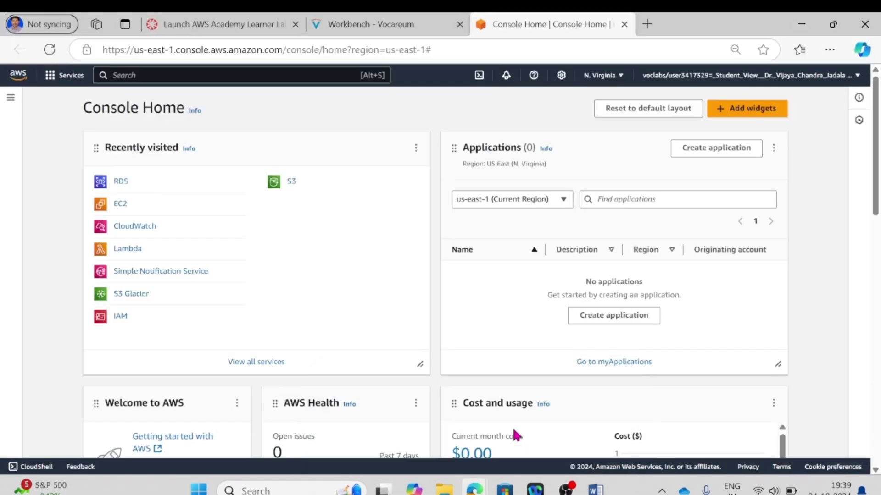
left_click(121, 181)
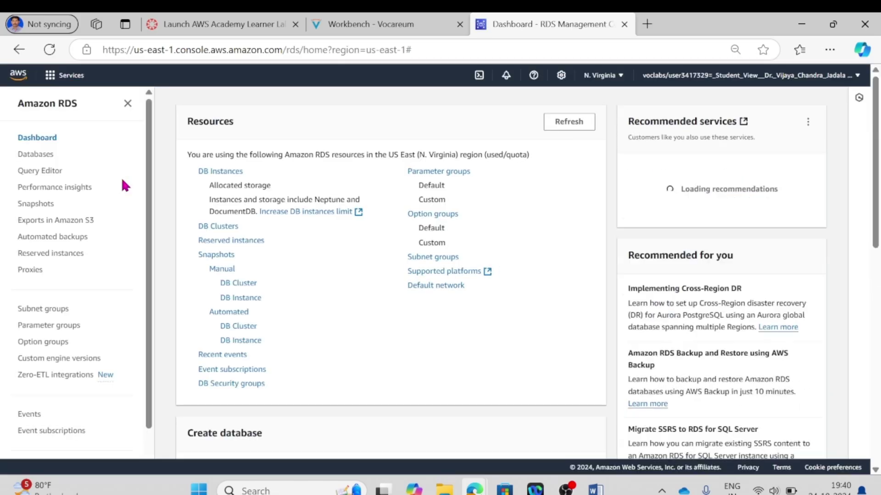
left_click(40, 157)
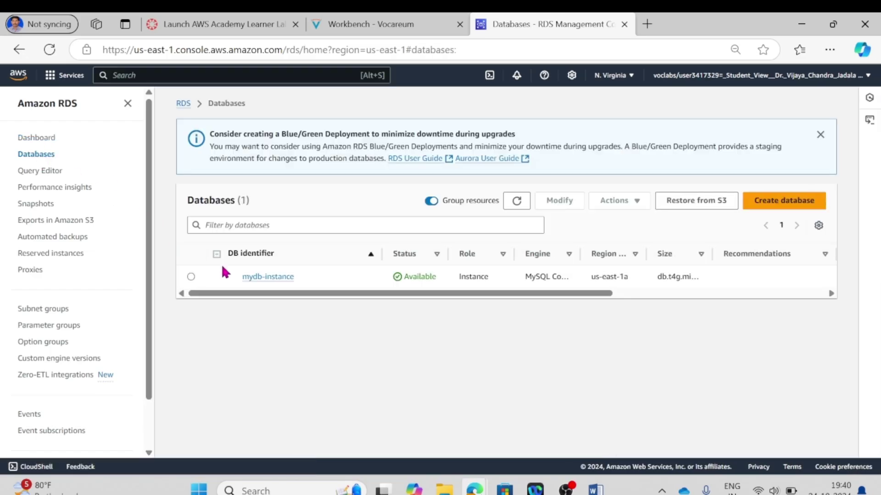
left_click(191, 277)
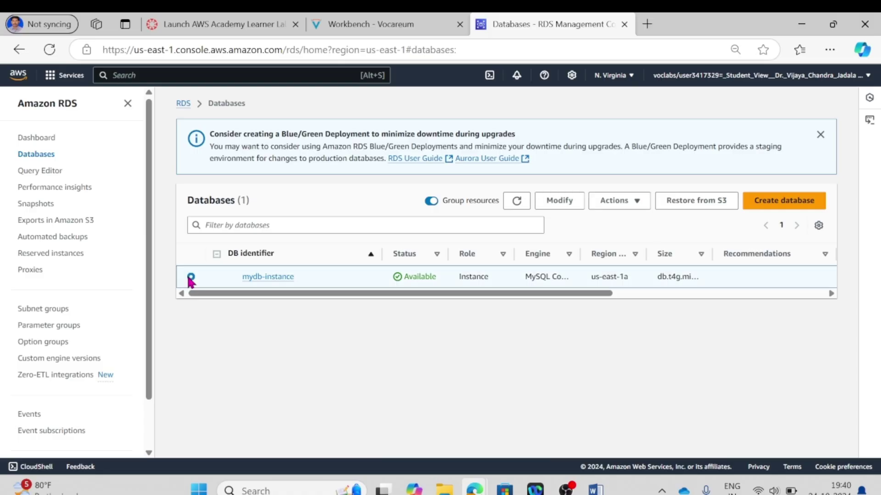
left_click(256, 278)
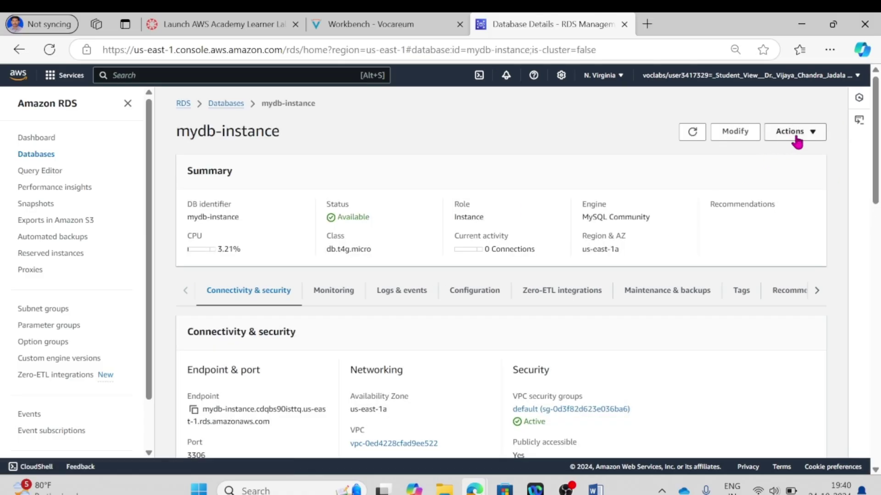
Delete mydb-instance without a final snapshot or retained automated backups, acknowledging the backup loss and confirming with "delete me"
left_click(813, 137)
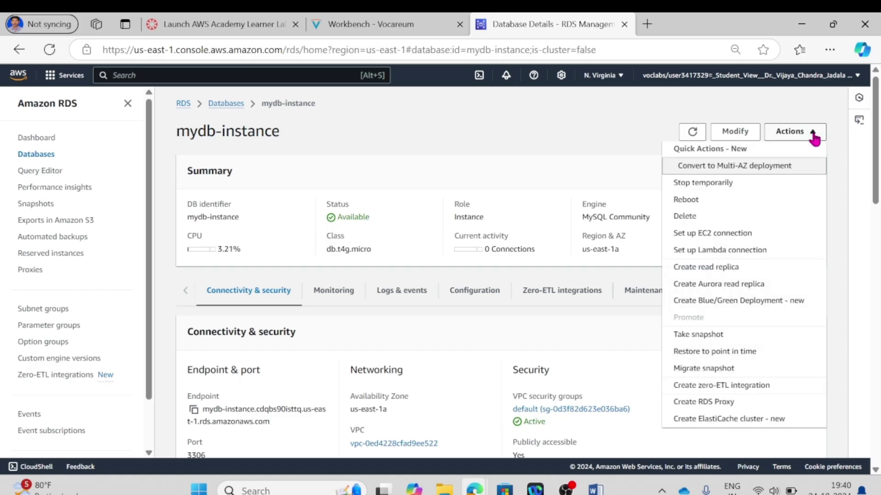
left_click(702, 225)
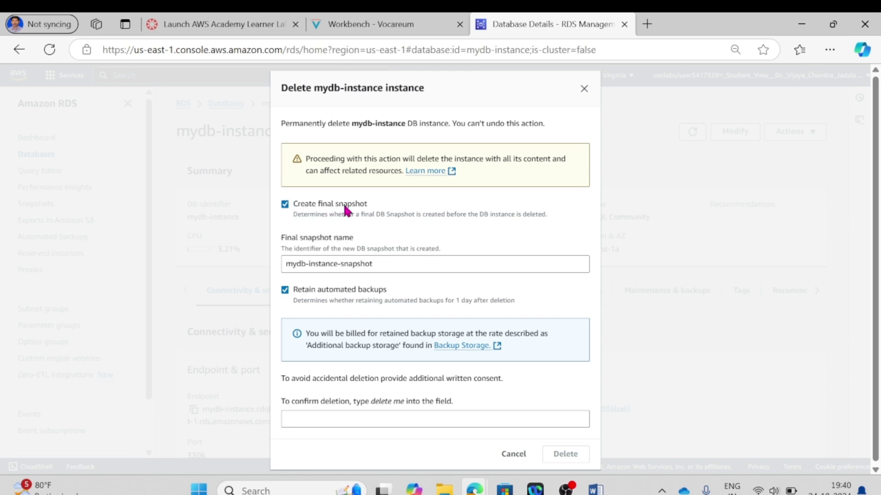
left_click(285, 204)
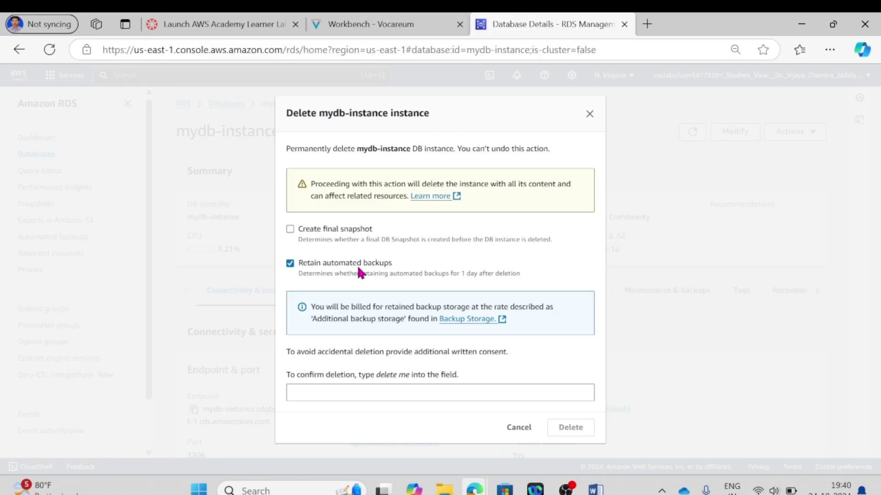
left_click(291, 264)
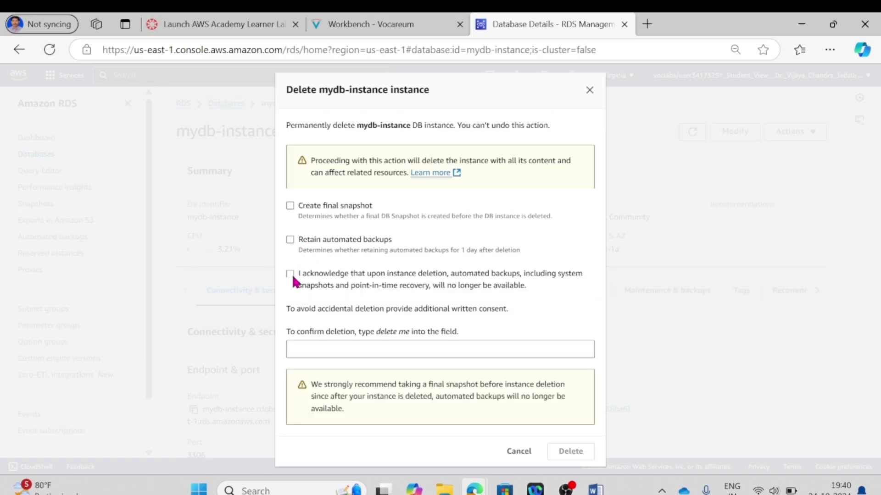
left_click(292, 276)
left_click(409, 350)
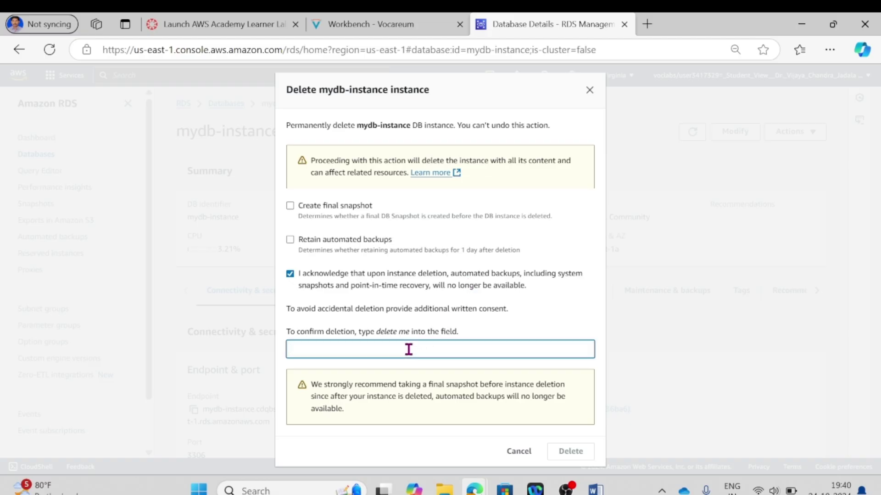
type("delete")
type("me")
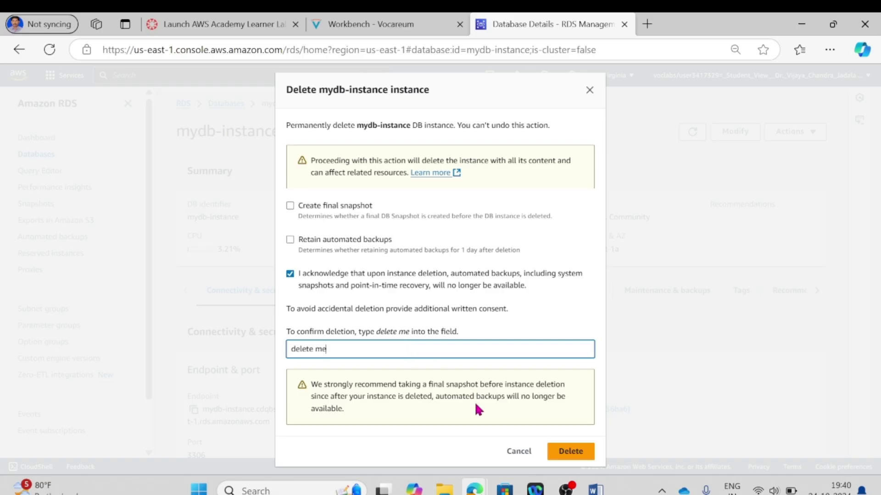
left_click(571, 452)
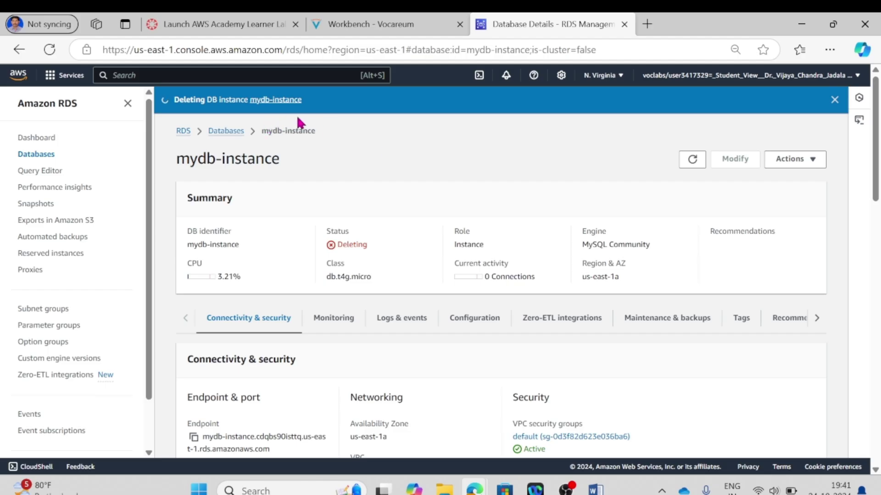
Open the default VPC security group of mydb-instance, examine its details, and open its linked VPC
left_click(565, 439)
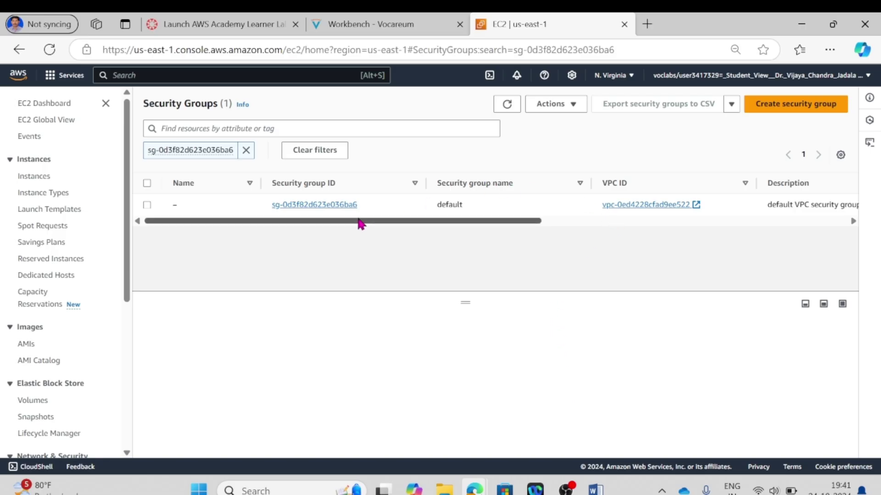
left_click(340, 204)
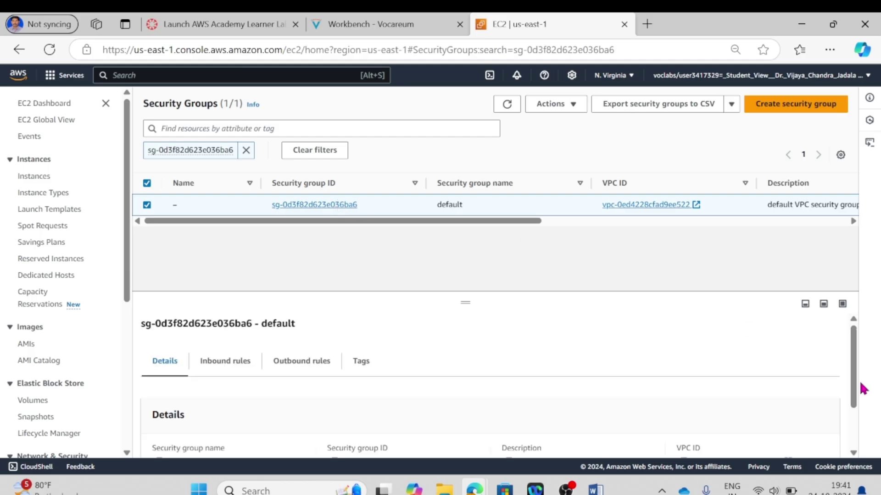
left_click_drag(856, 388, 868, 444)
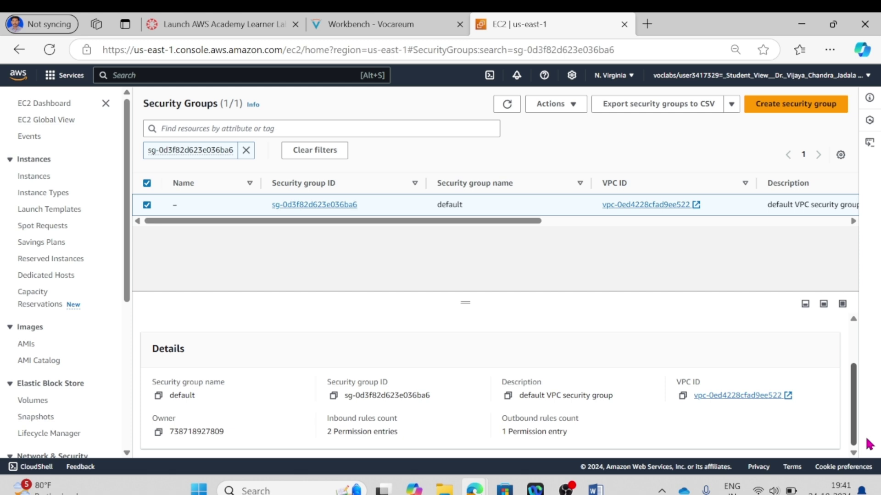
left_click(753, 398)
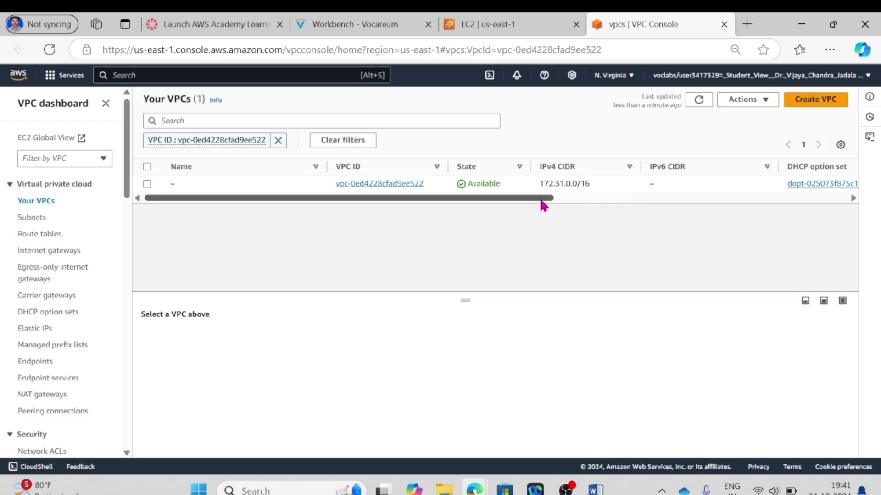
left_click_drag(527, 199, 456, 197)
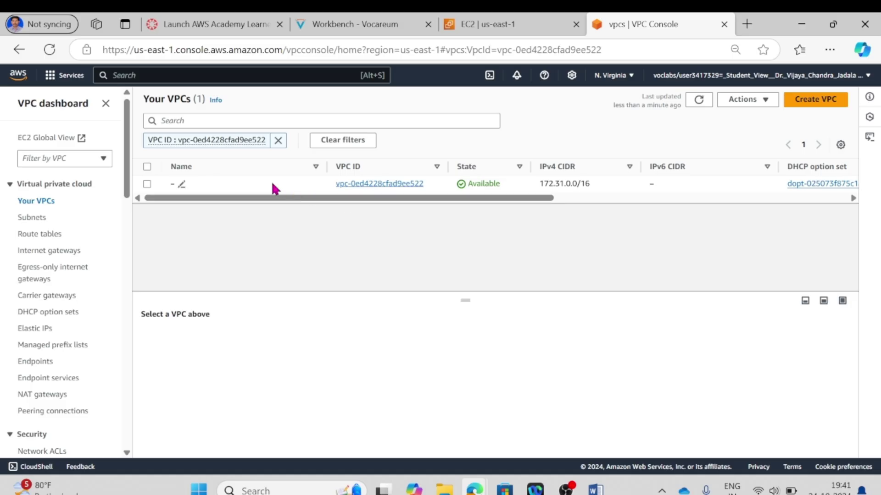
Check the Vocareum lab page and return from the security groups list to the mydb-instance details
left_click(486, 25)
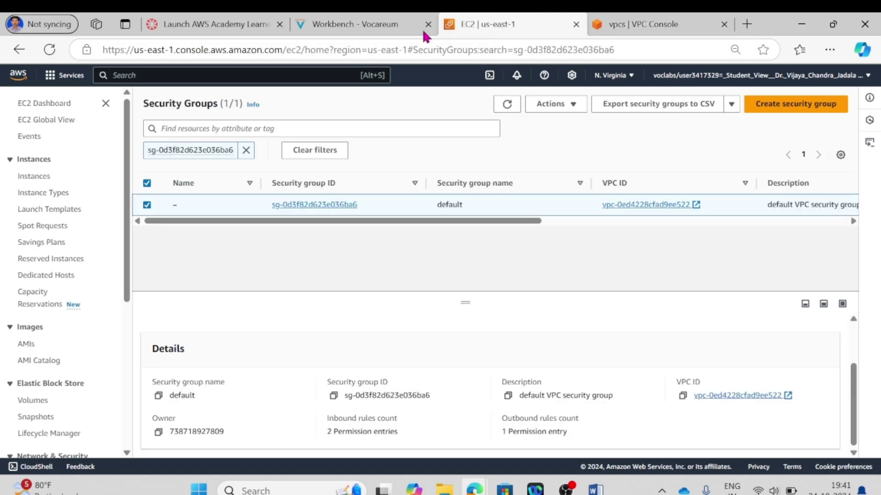
left_click(373, 28)
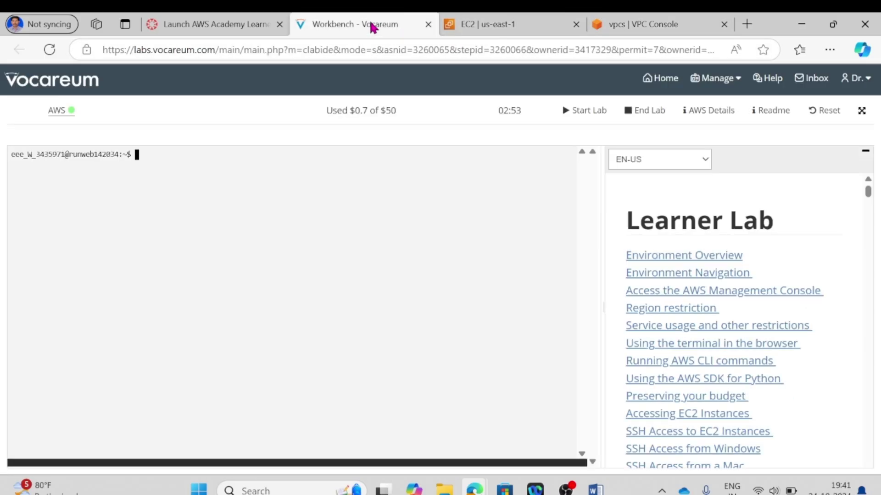
left_click(479, 28)
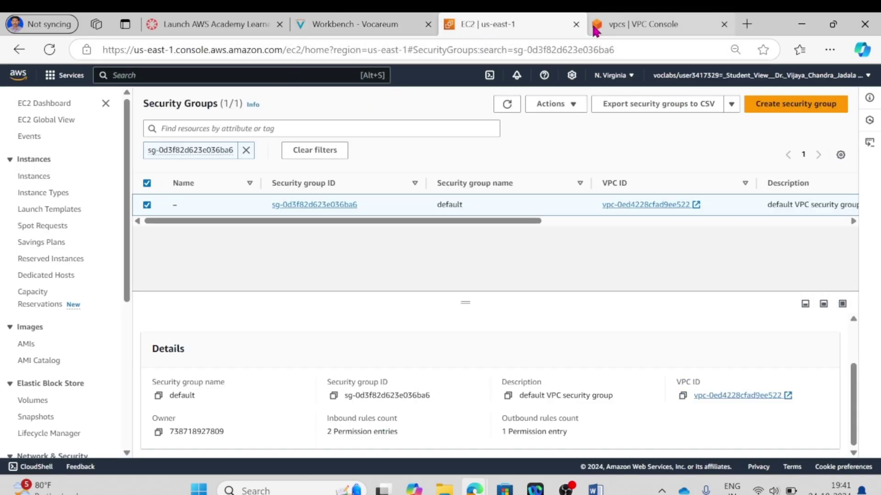
left_click(17, 53)
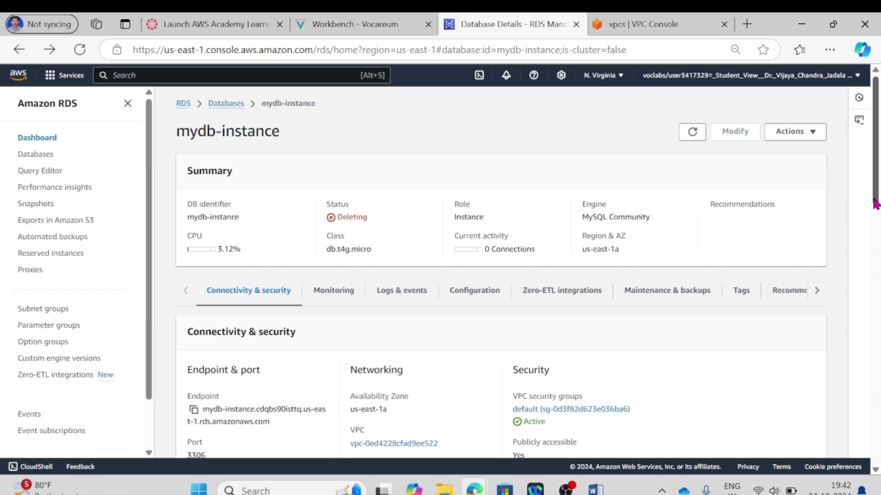
Select mydb-instance in the RDS databases list, reopen its details, and check which actions are available for it
mouse_move(876, 204)
left_mouse_down()
mouse_move(877, 220)
mouse_move(878, 190)
left_mouse_up()
left_click(226, 104)
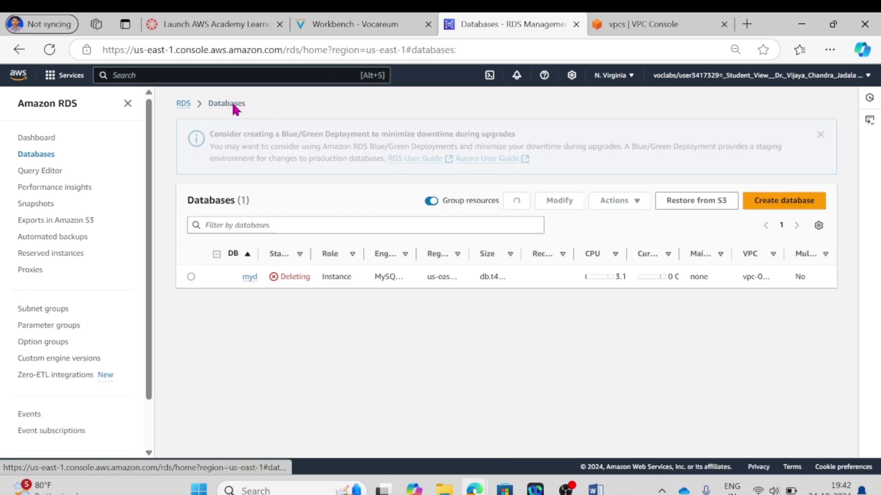
left_click(190, 277)
left_click(255, 278)
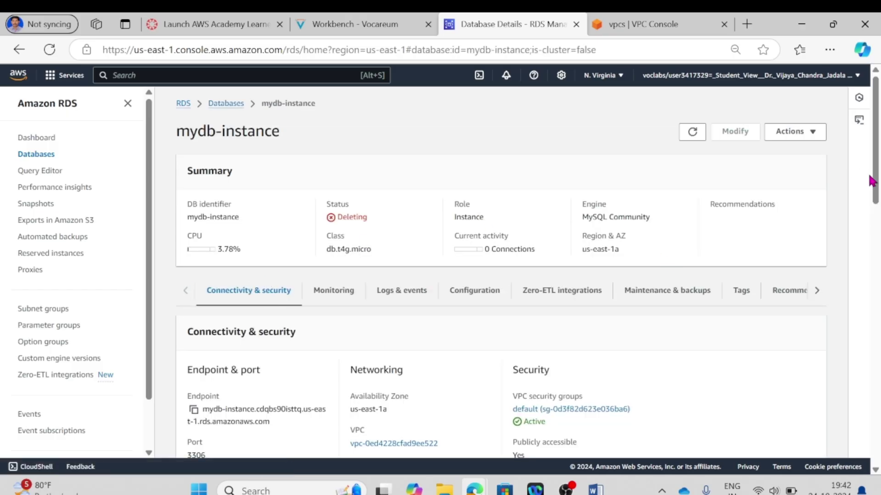
left_click(809, 134)
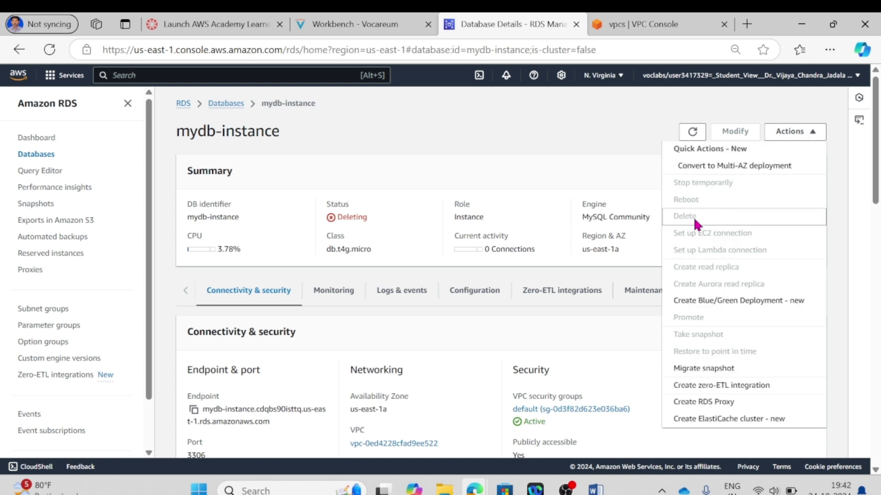
left_click(531, 174)
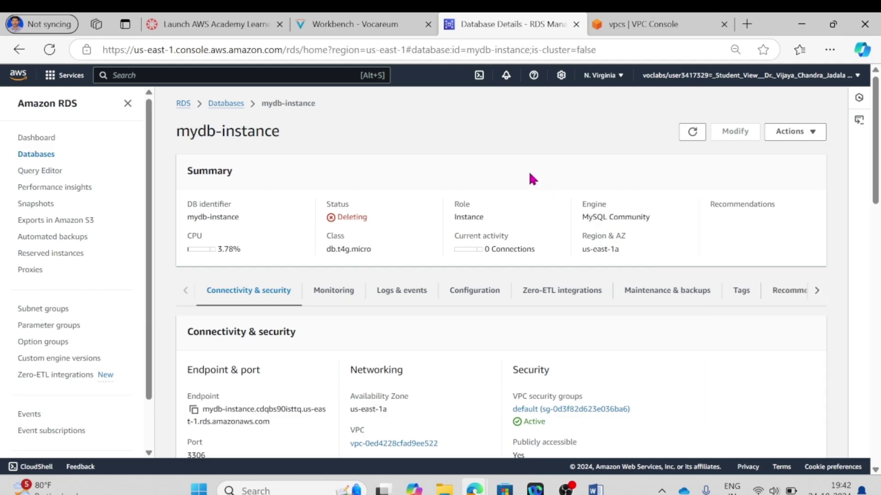
Review the Clean Up Resources step in the Word guide and return to the RDS databases list to check the deletion status
left_click(595, 489)
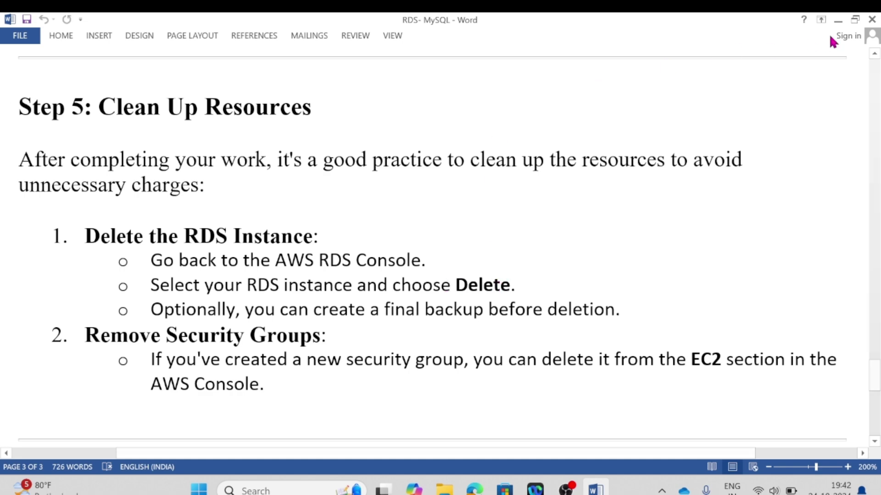
left_click(837, 22)
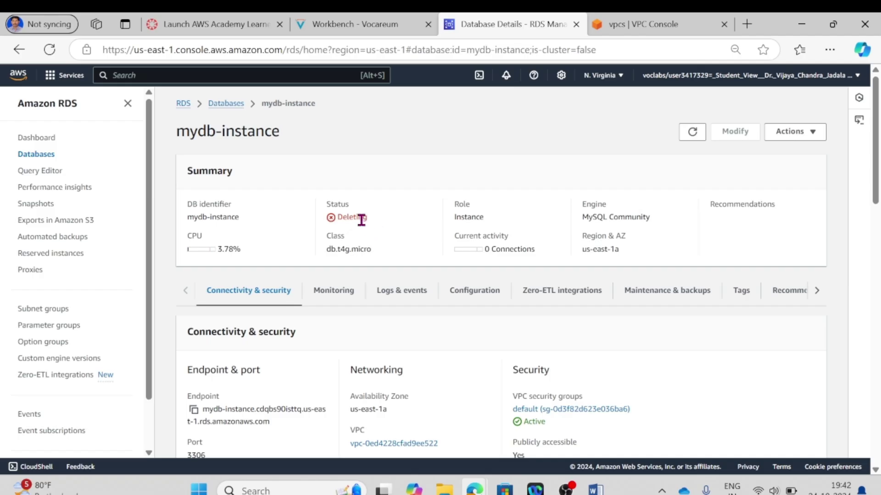
left_click(233, 104)
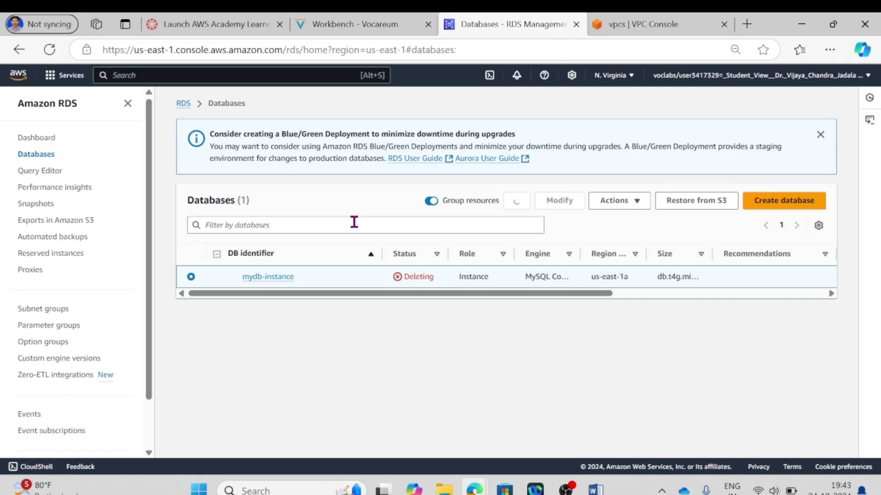